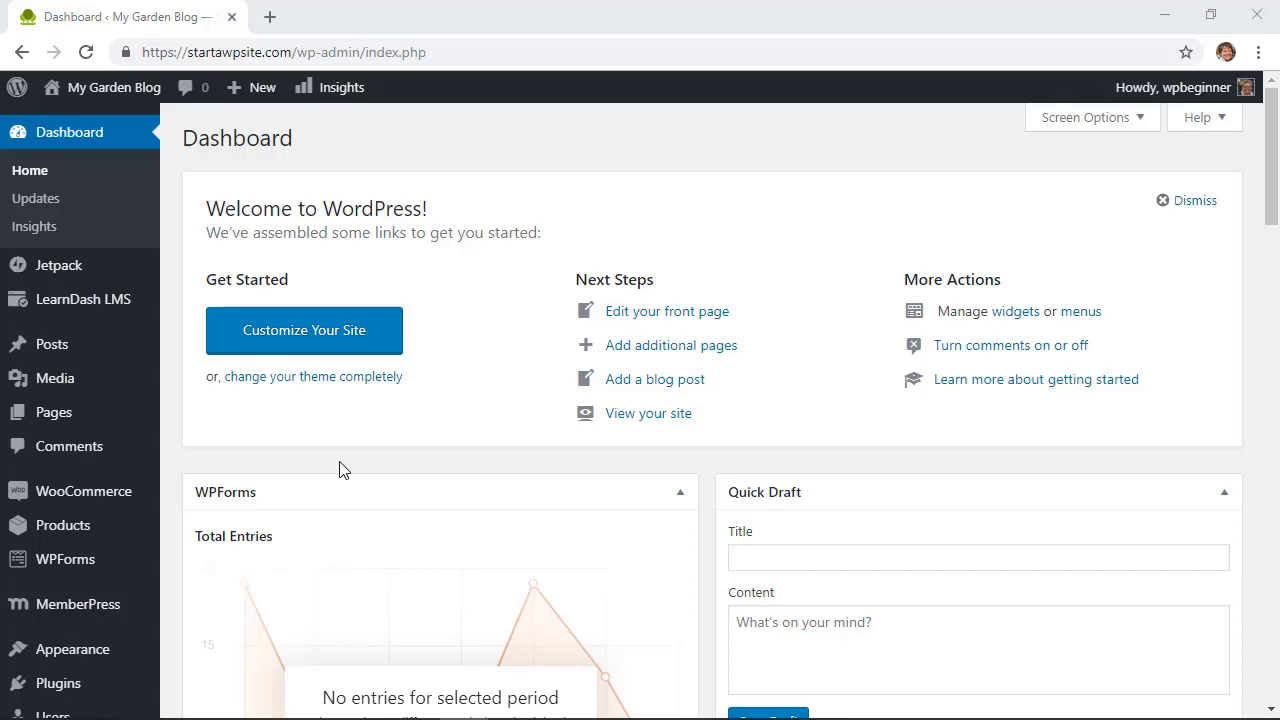
Open the page for adding new plugins and search the plugin directory for "wp call button"
scroll(340, 470, down, 1)
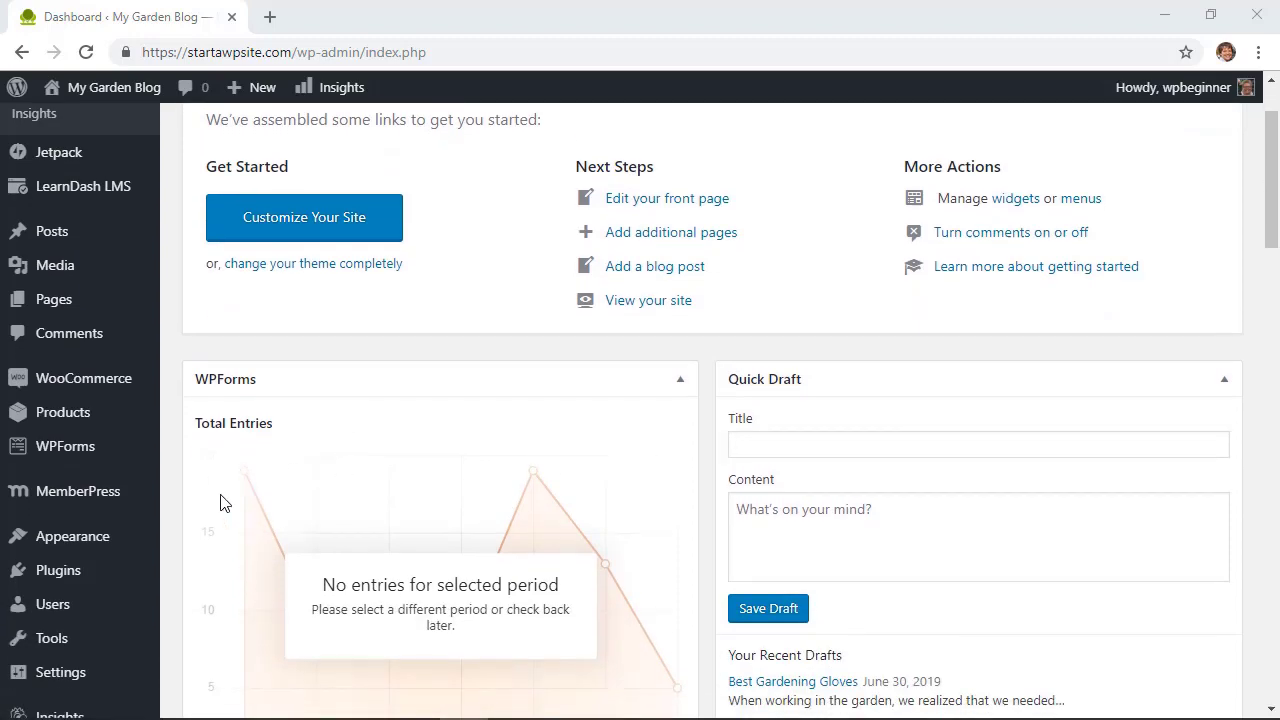
mouse_move(47, 580)
click(209, 602)
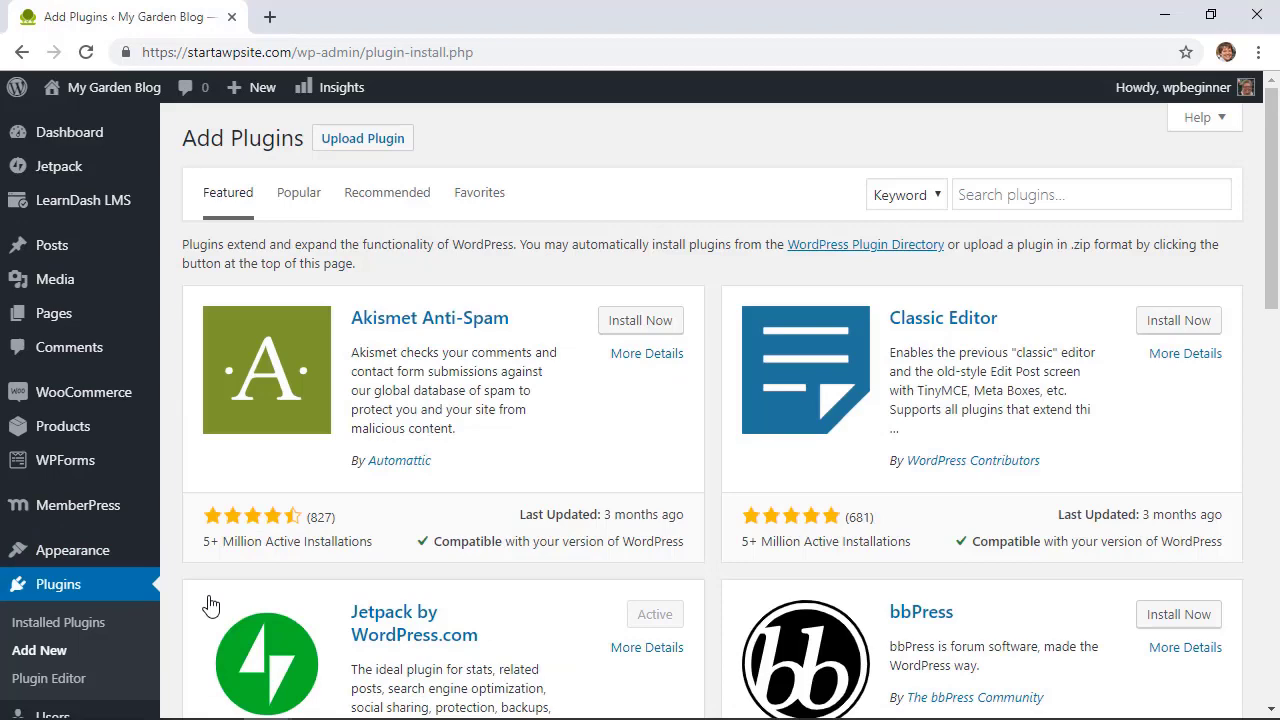
click(994, 196)
text(wp )
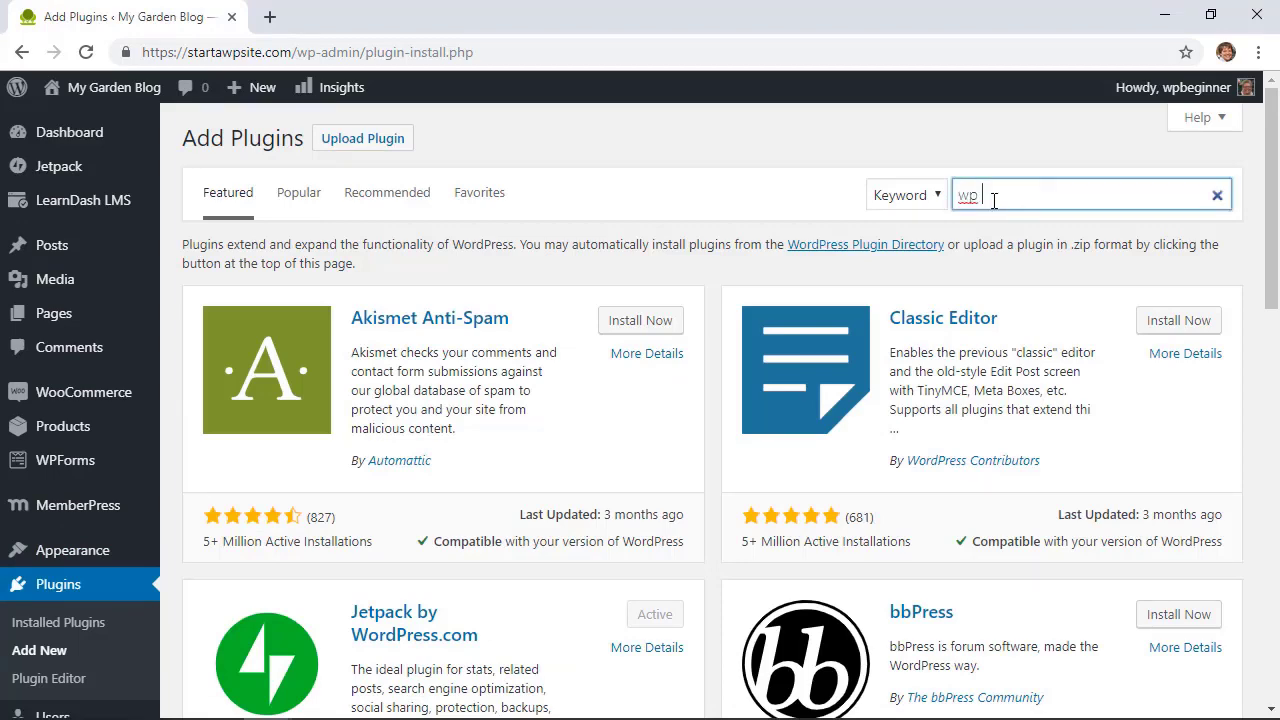
text(call button)
Install and activate the "WP Call Button – Easy Click to Call Button for WordPress" plugin from the search results
scroll(595, 308, down, 2)
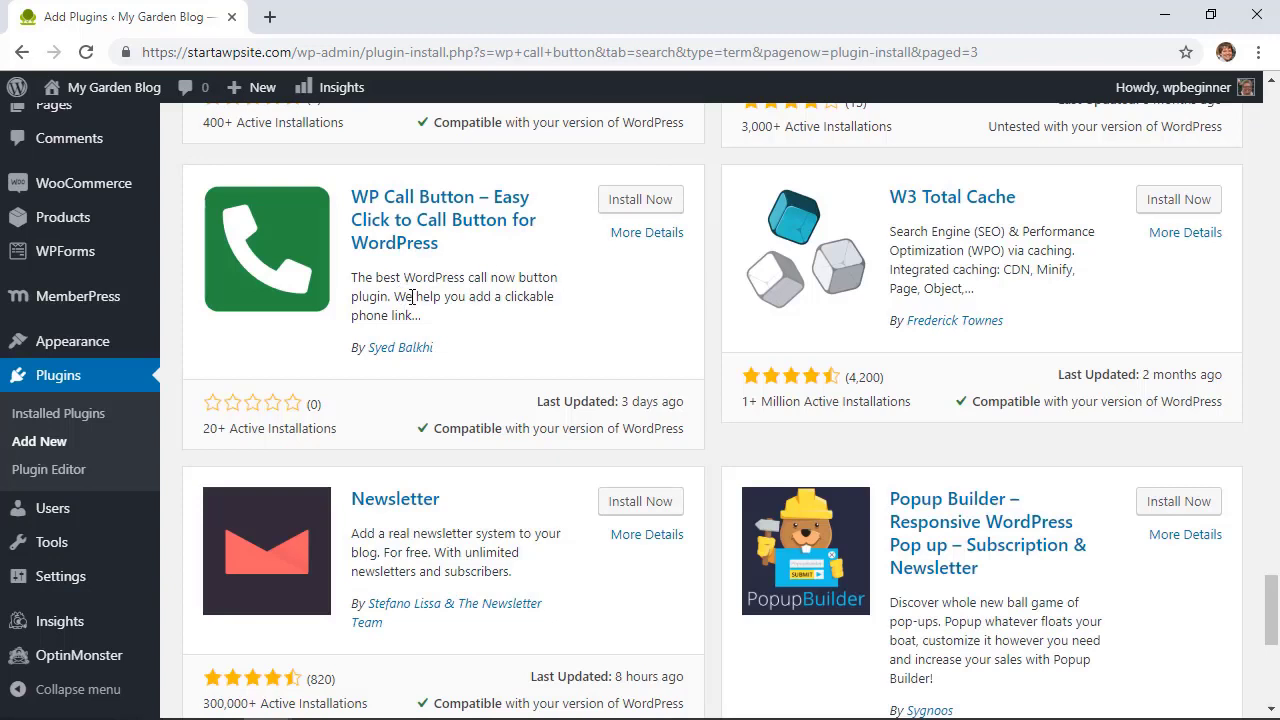
click(628, 199)
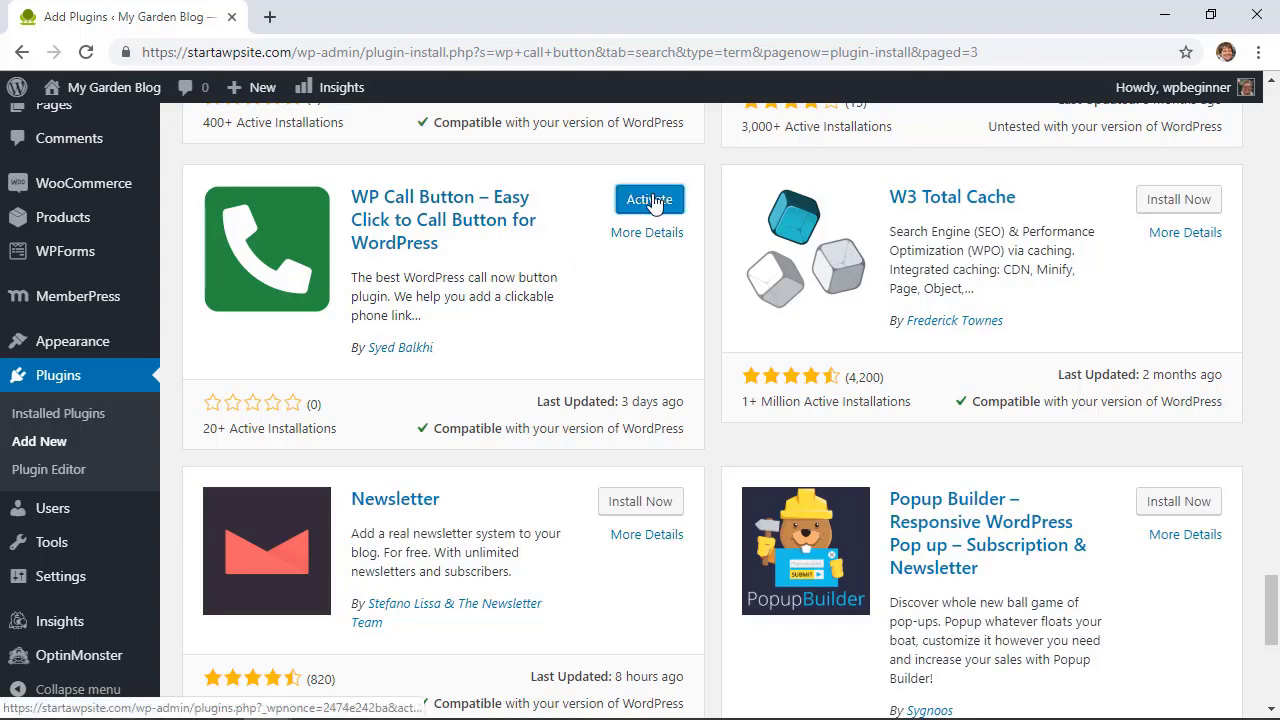
click(652, 200)
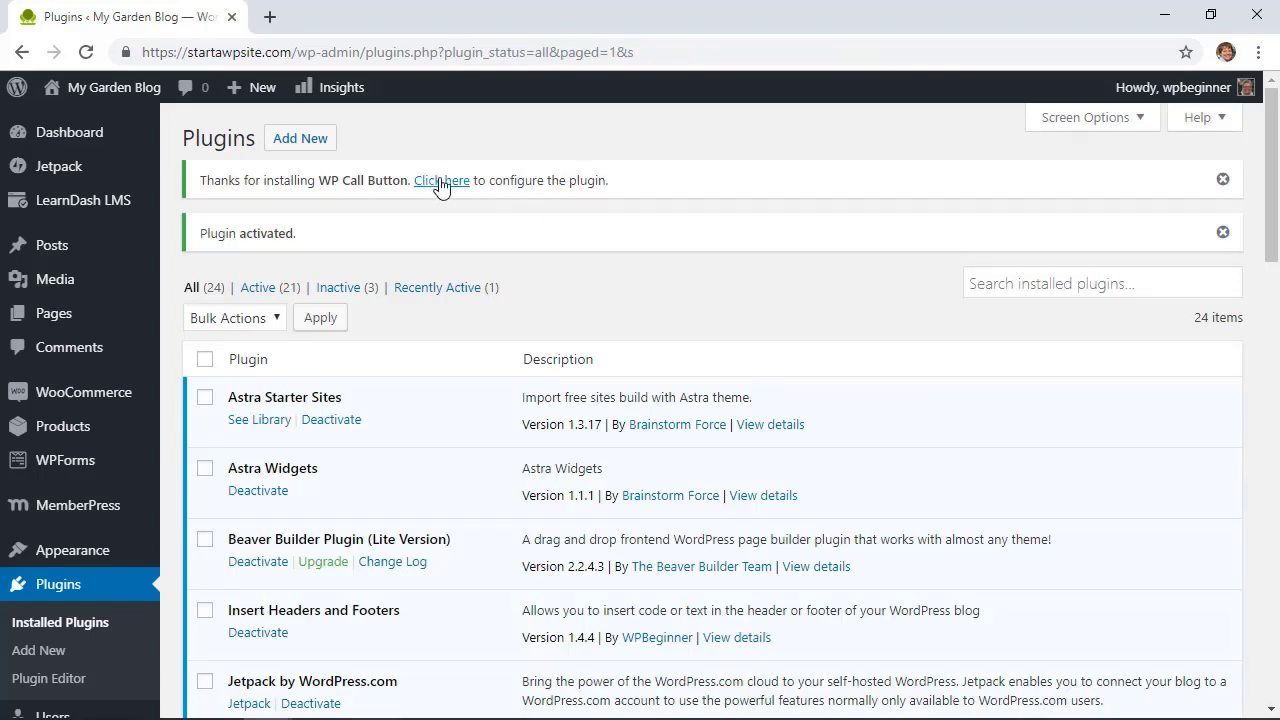
Open the WP Call Button plugin's settings page
scroll(523, 274, down, 3)
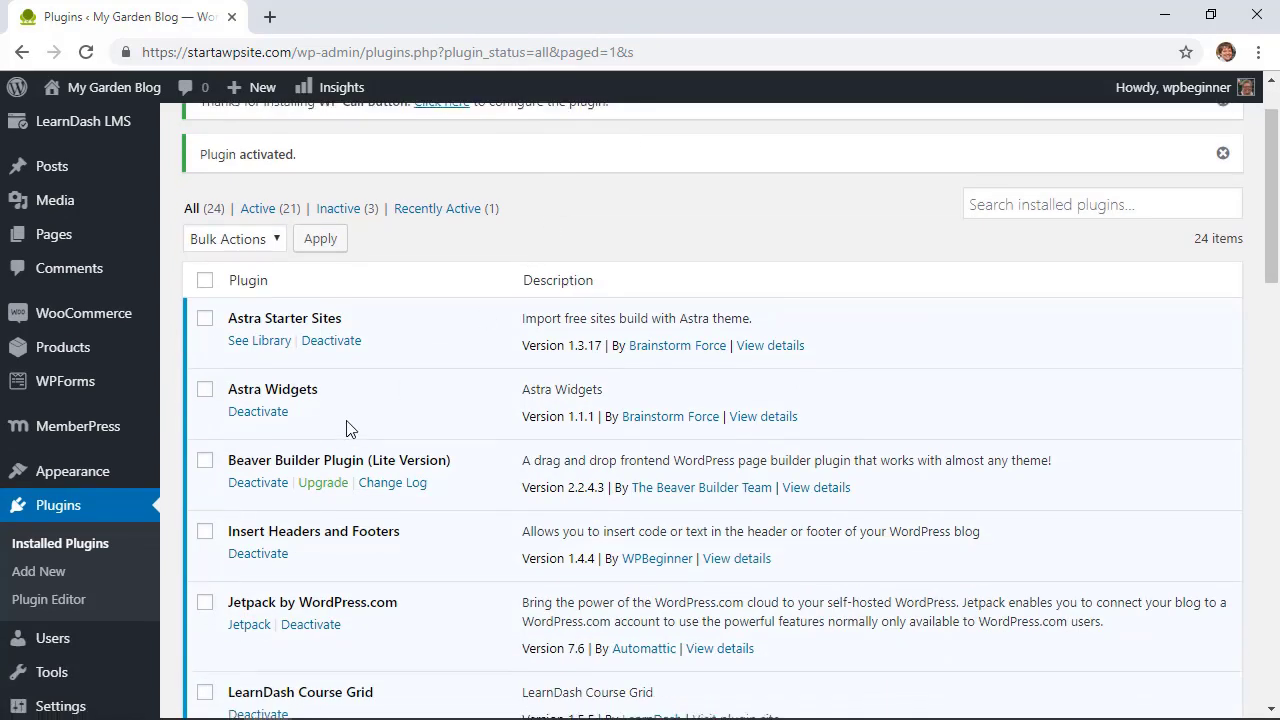
mouse_move(50, 588)
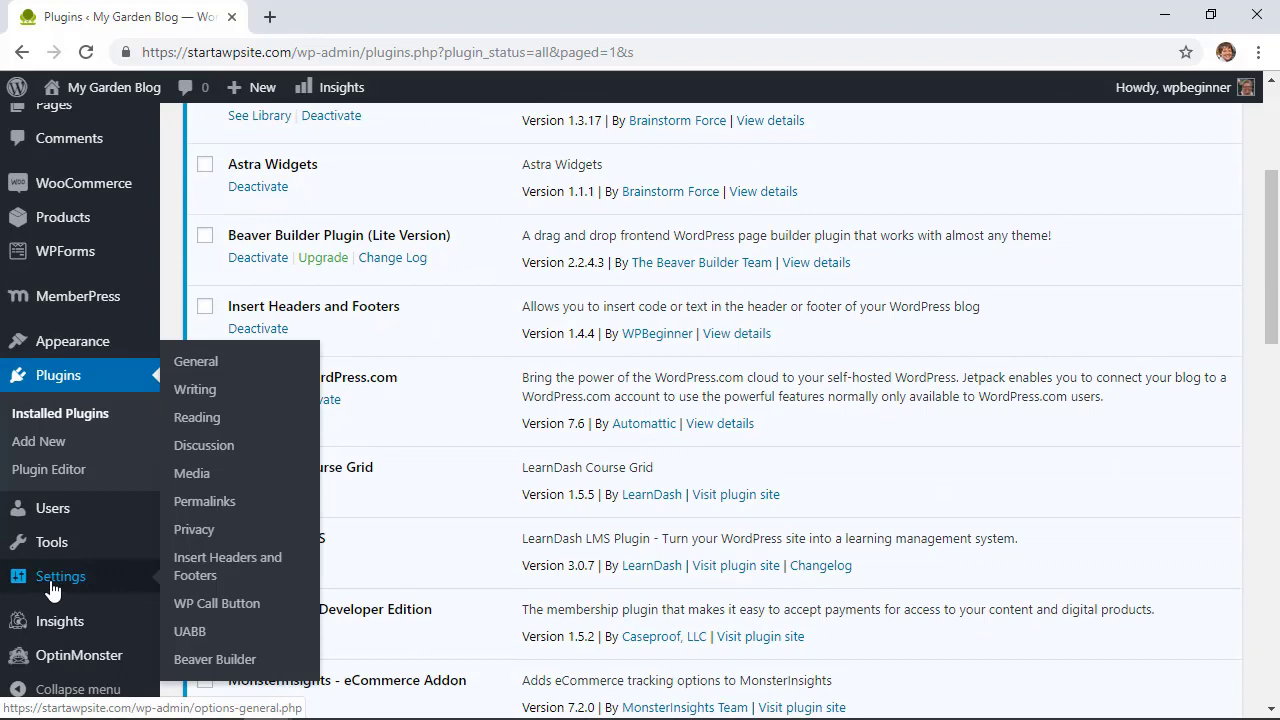
click(216, 604)
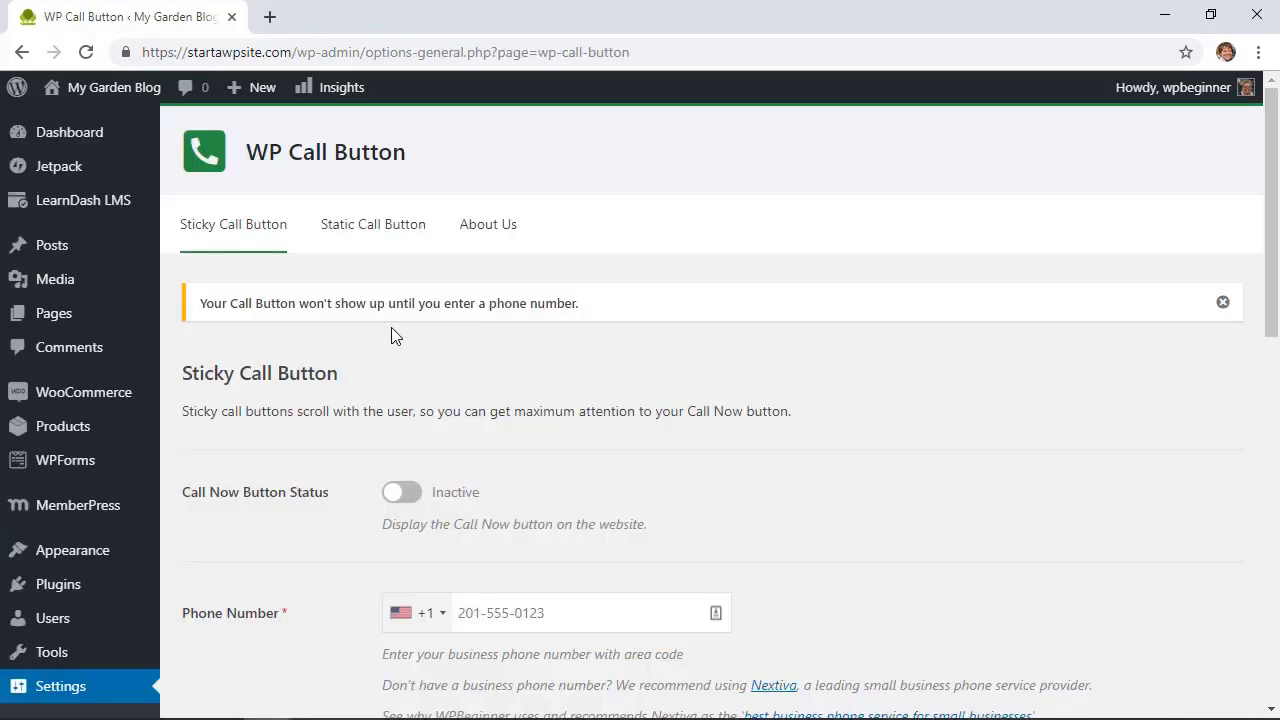
Set the sticky call button's Call Now Button Status to Active
scroll(393, 335, down, 1)
scroll(391, 330, down, 1)
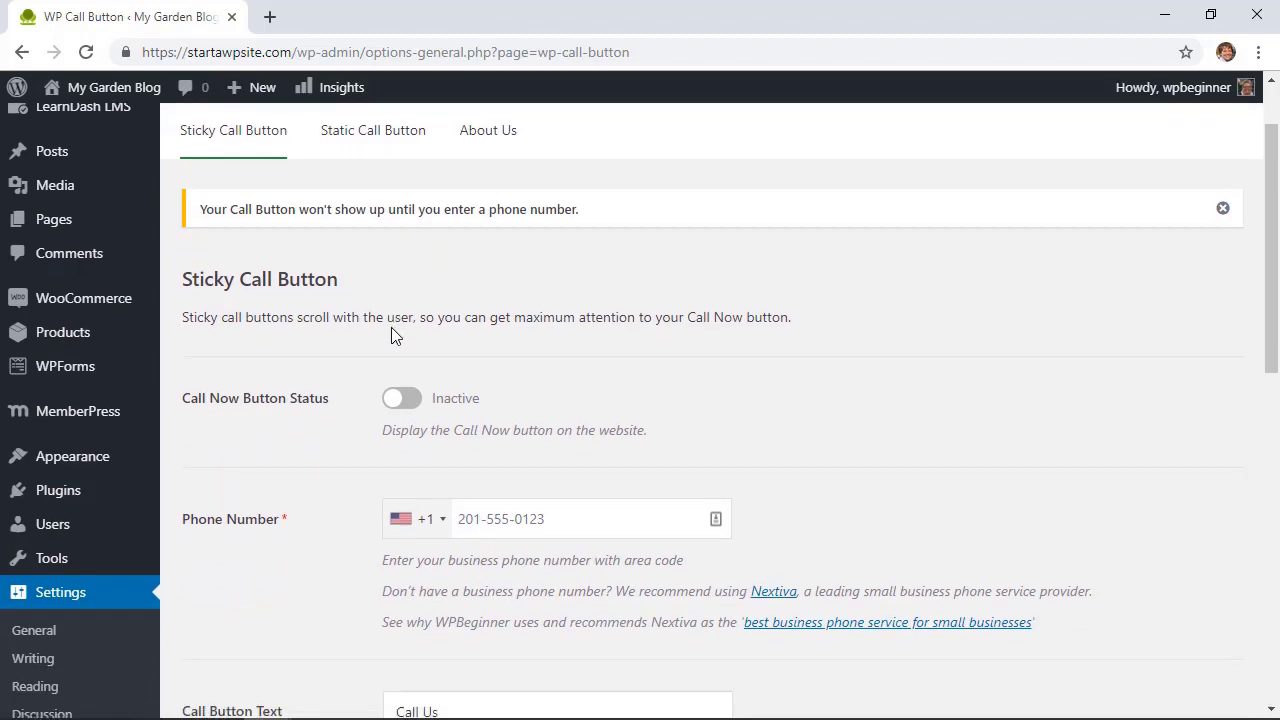
click(416, 402)
Enter the business phone number for the call button and keep United States +1 as the country code
scroll(310, 480, down, 1)
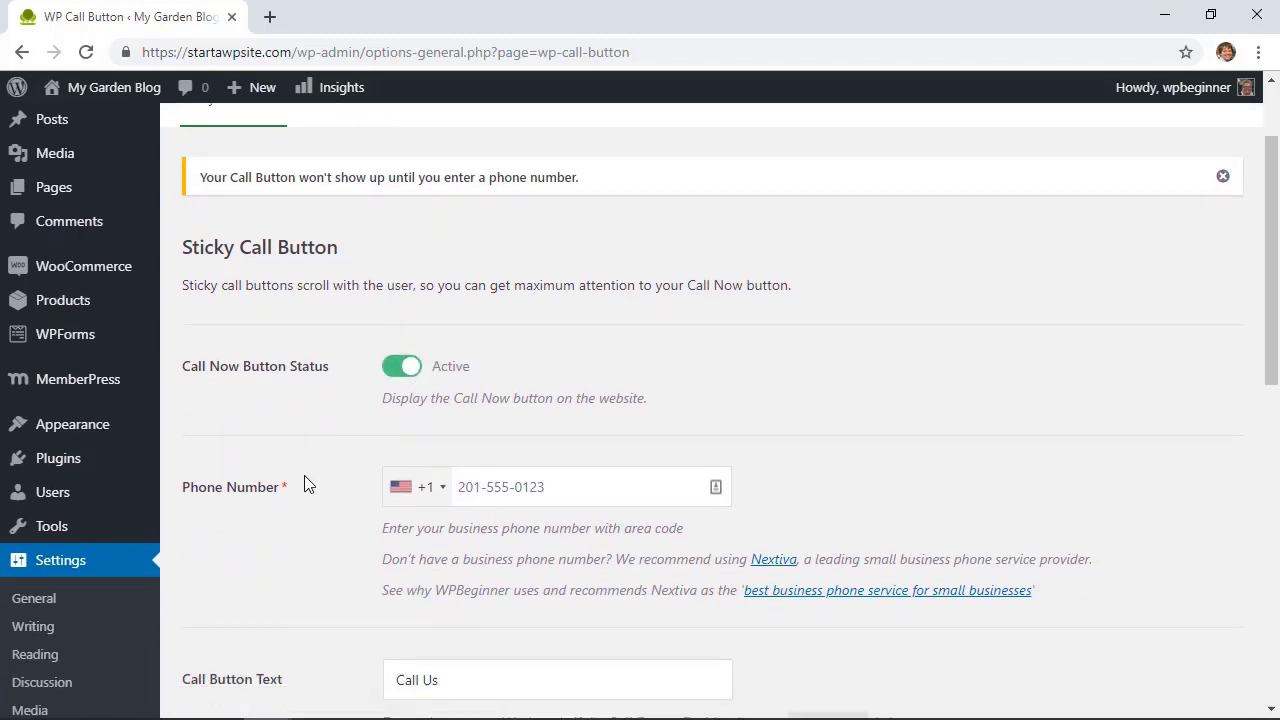
click(476, 454)
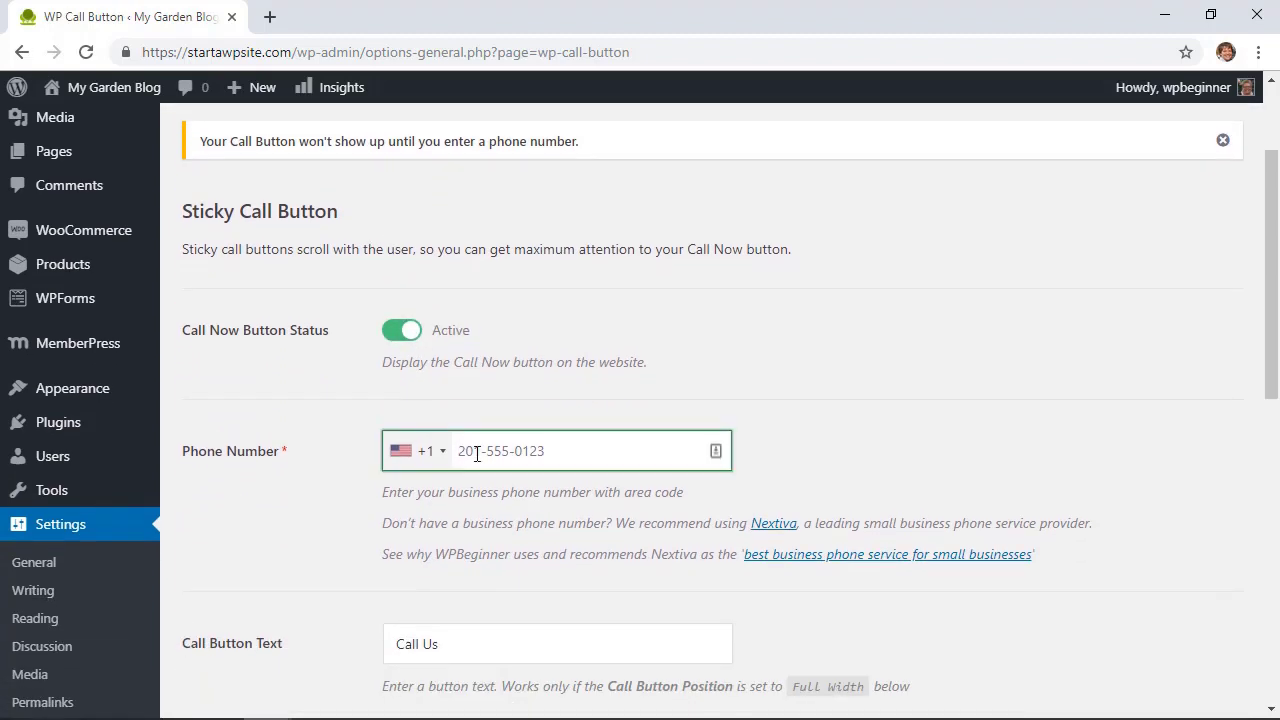
key(ctrl+v)
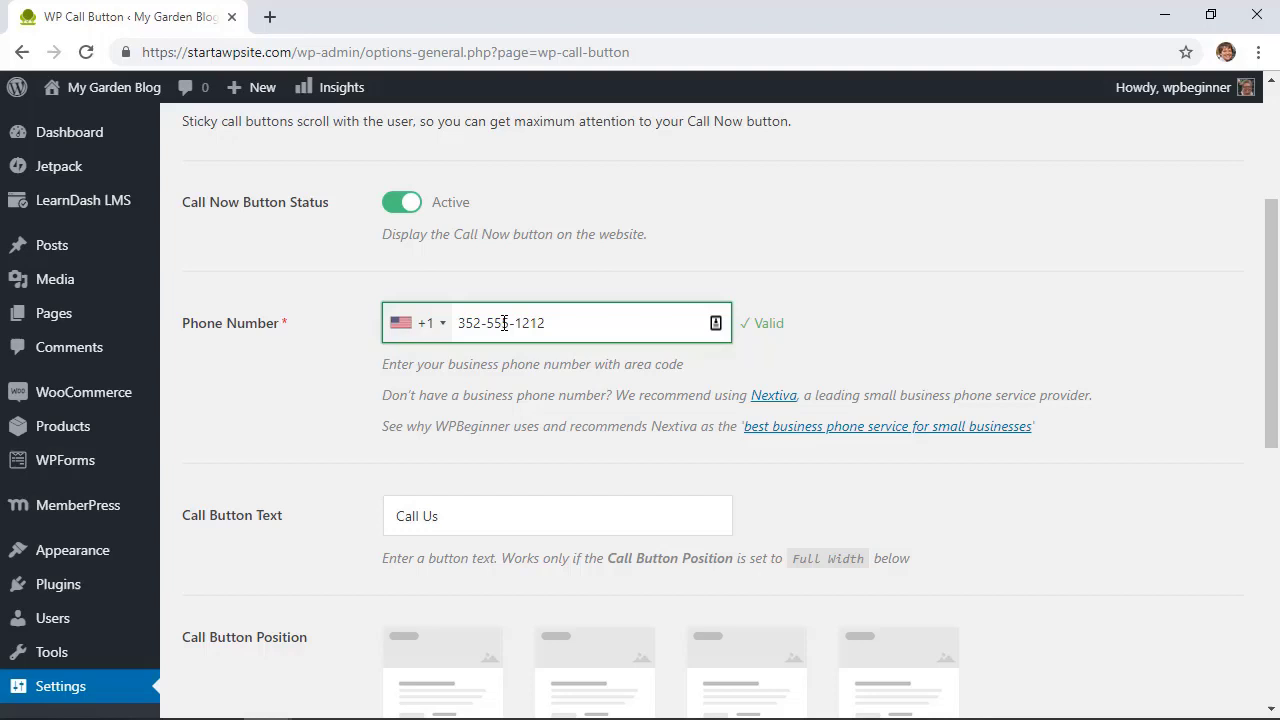
click(432, 330)
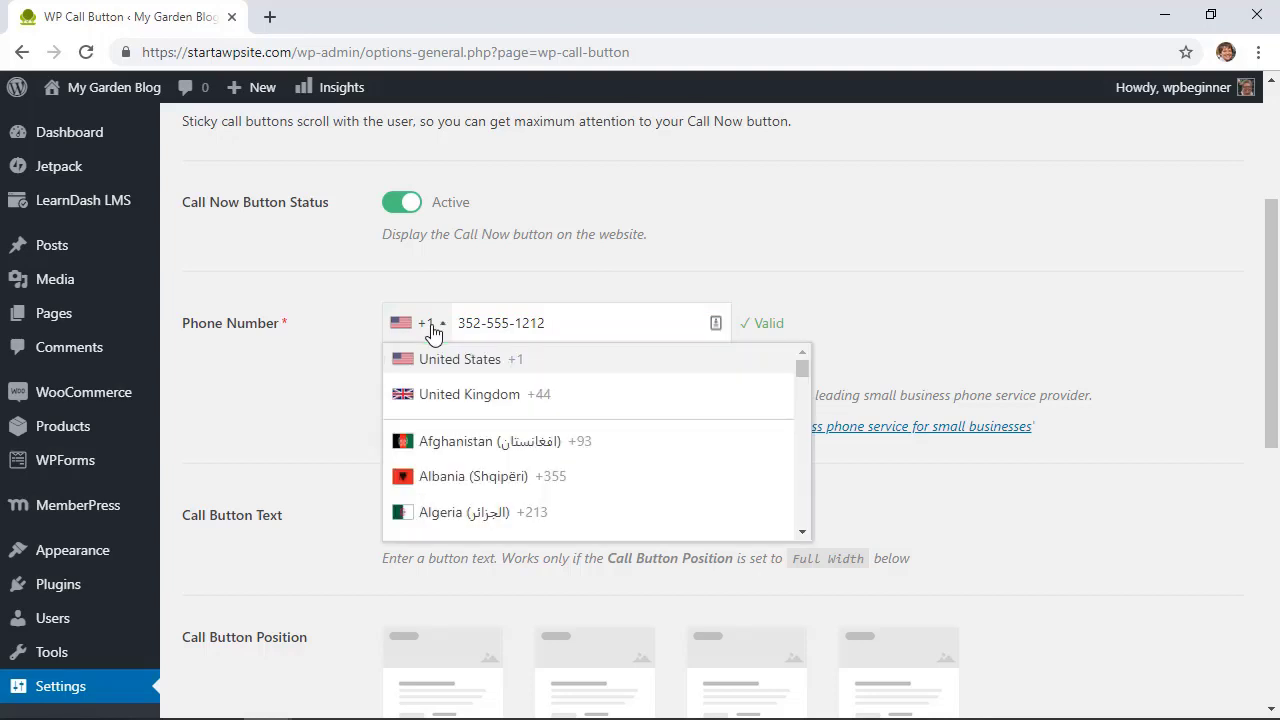
click(420, 332)
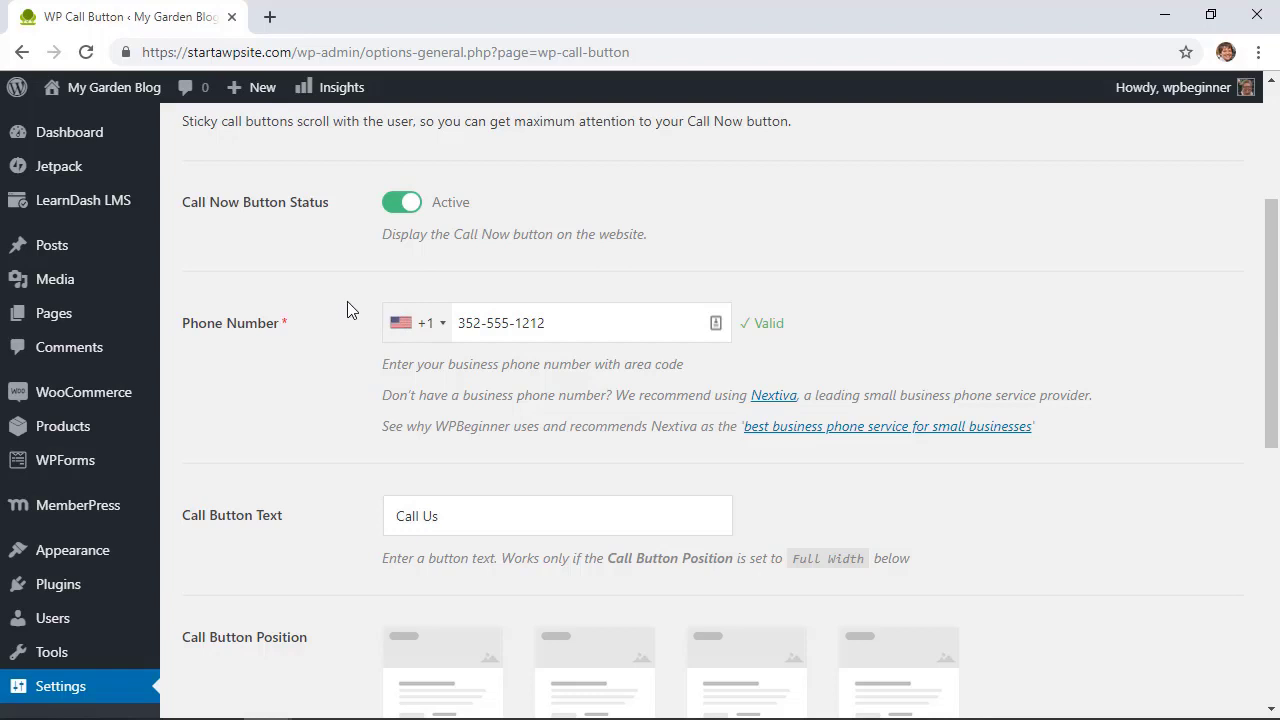
Visit wpbeginner.com/refer/nextiva in a new browser tab to look at the recommended business phone service
scroll(347, 310, down, 1)
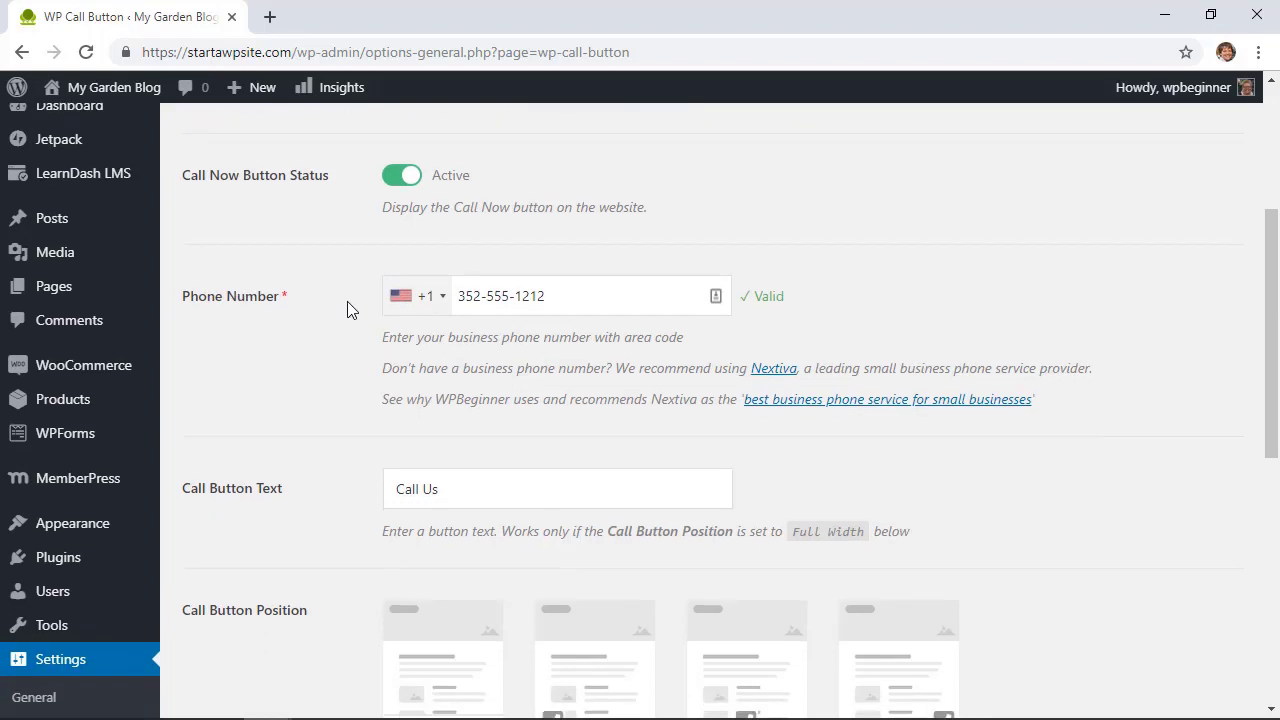
scroll(347, 310, down, 1)
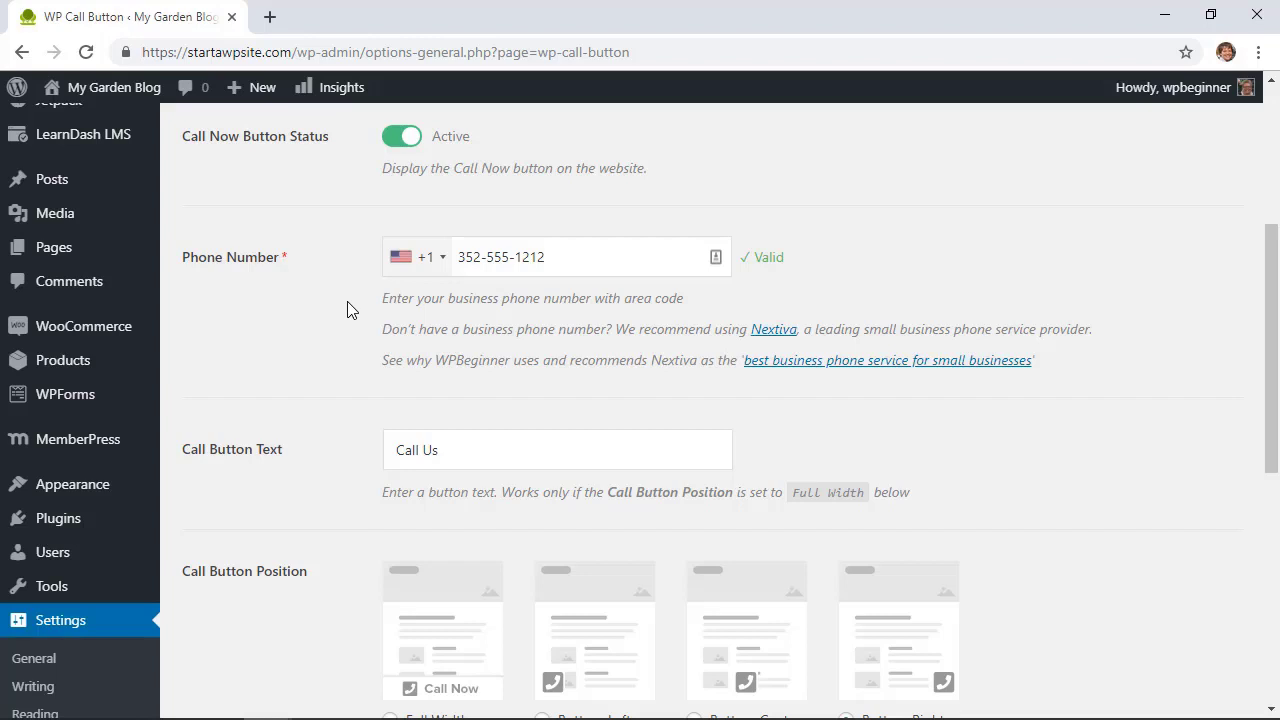
scroll(347, 310, up, 1)
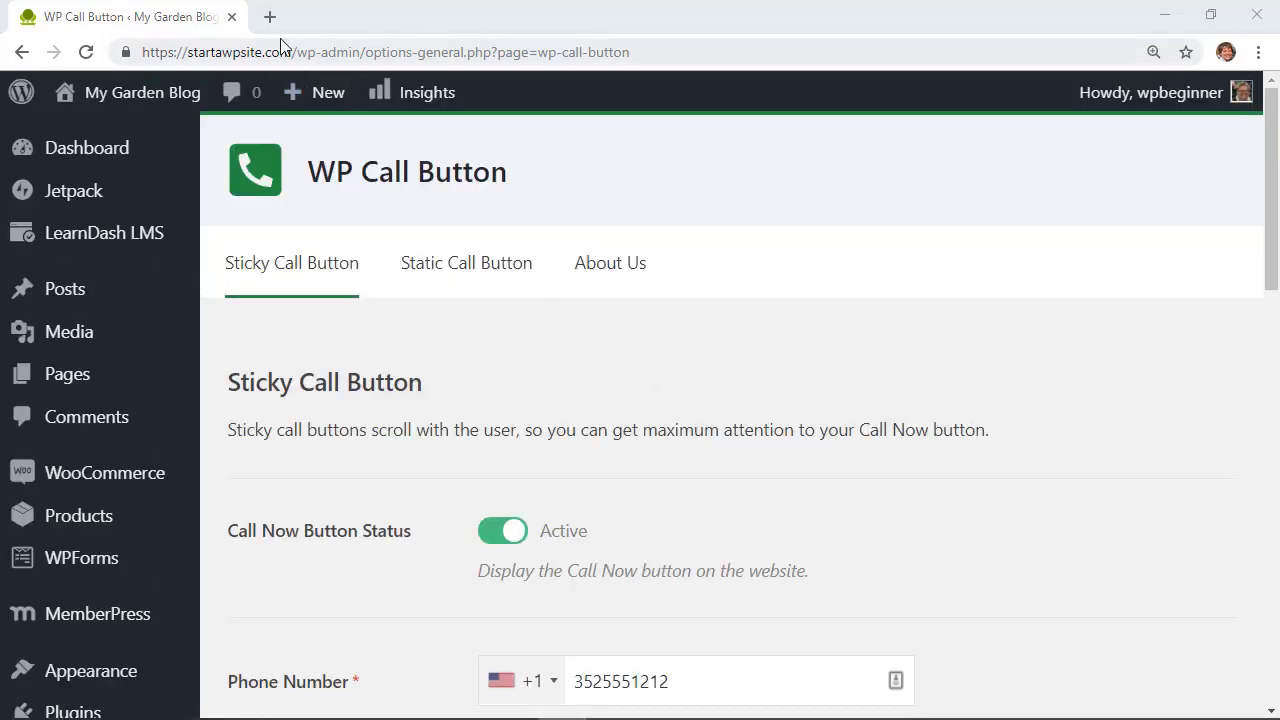
click(270, 18)
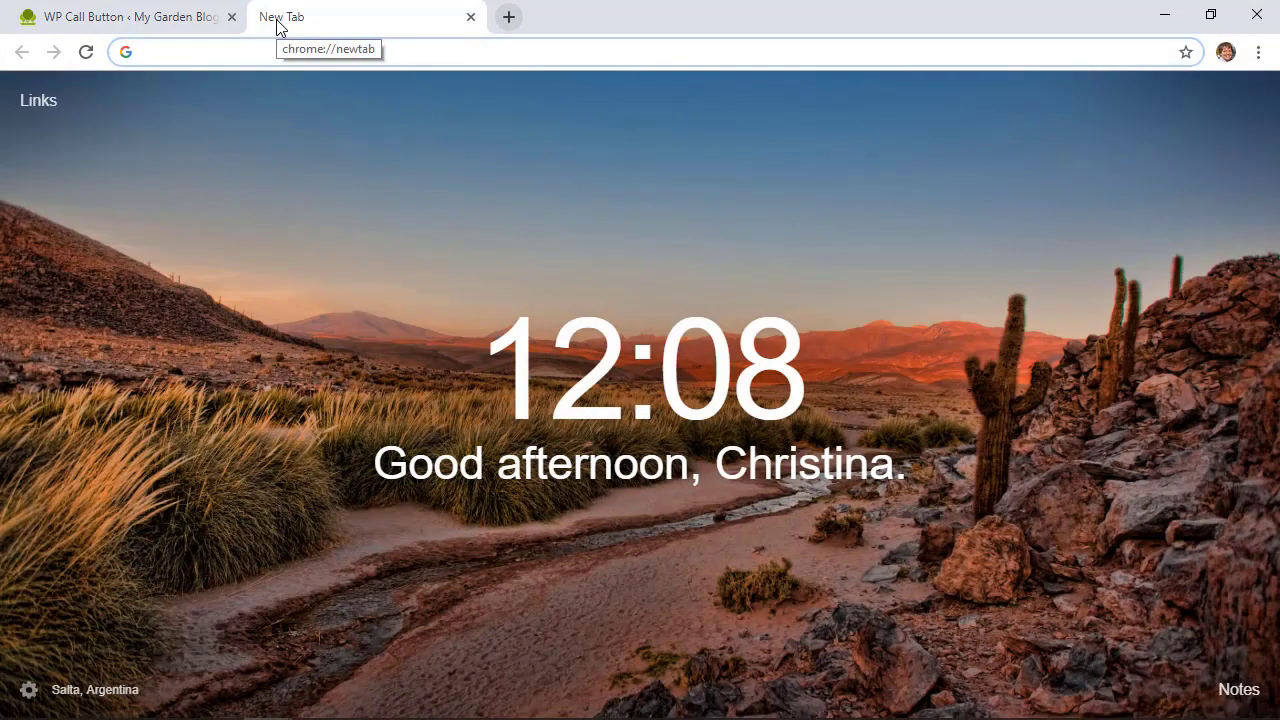
text(wpbeginner.com/re)
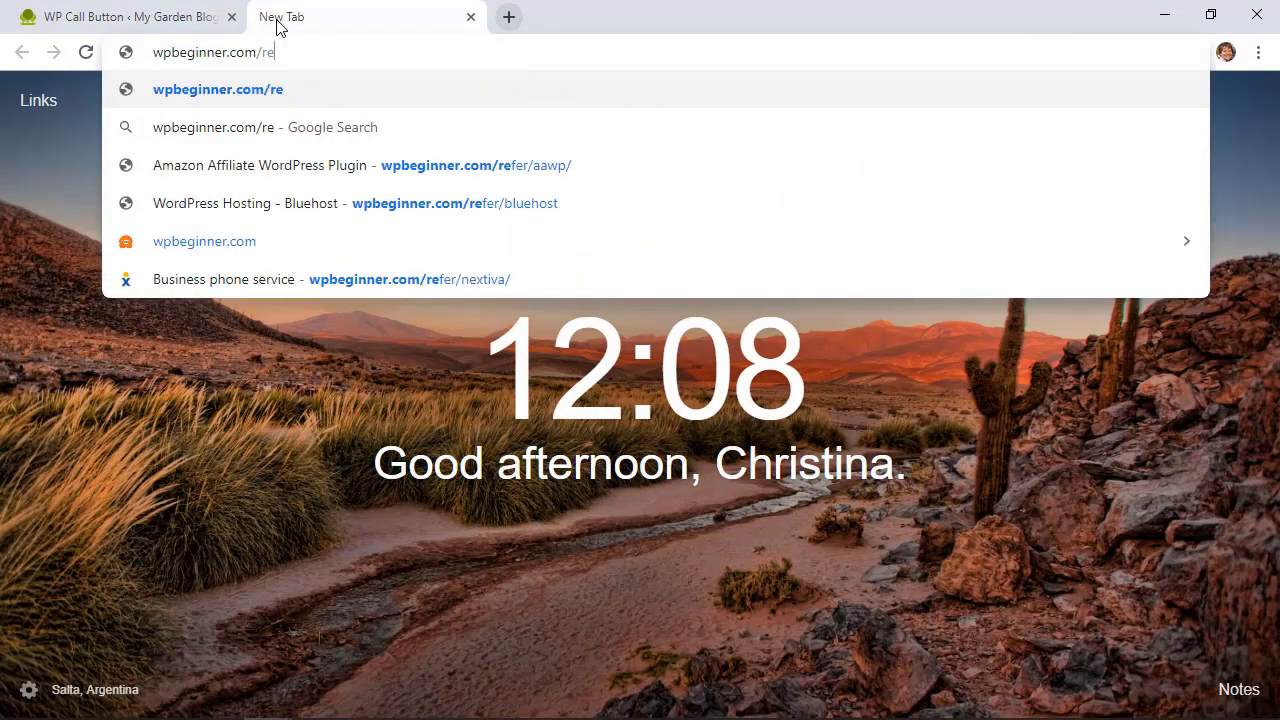
text(fer/nextiva)
key(Return)
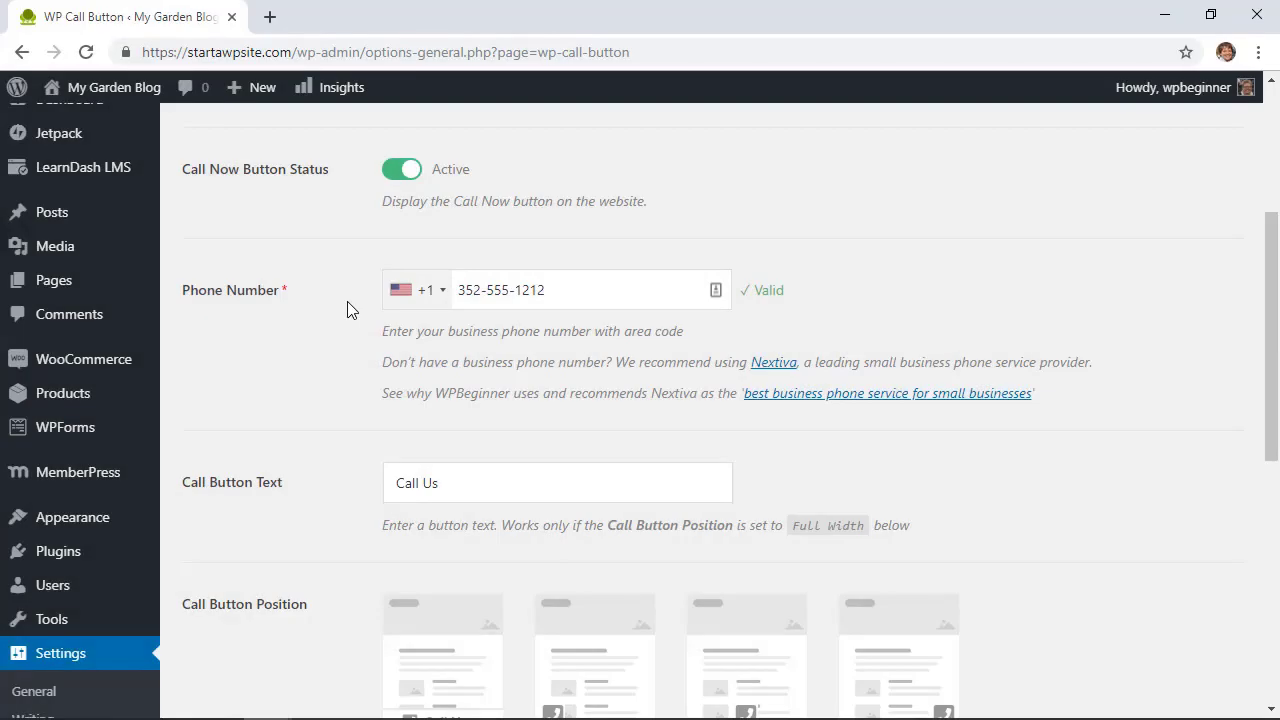
Change the call button text to "Call for a Free Quote"
scroll(340, 380, down, 1)
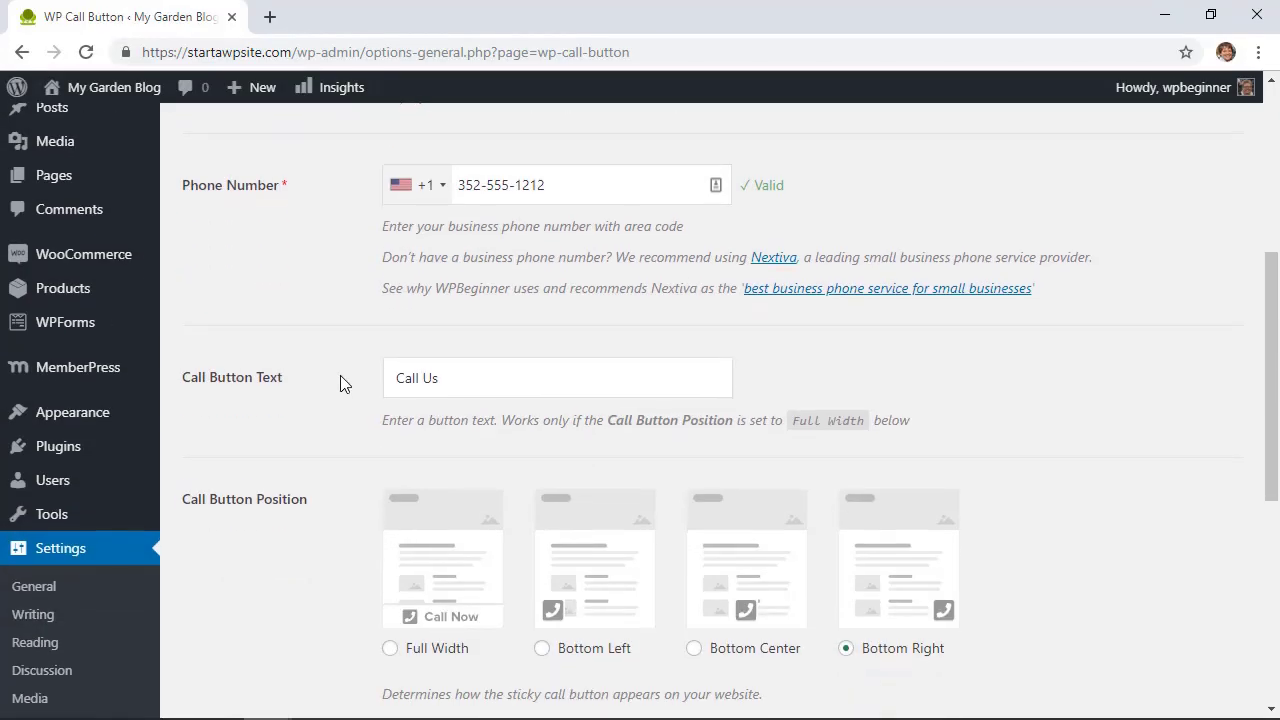
scroll(340, 383, down, 1)
click(454, 340)
scroll(460, 320, down, 1)
key(BackSpace)
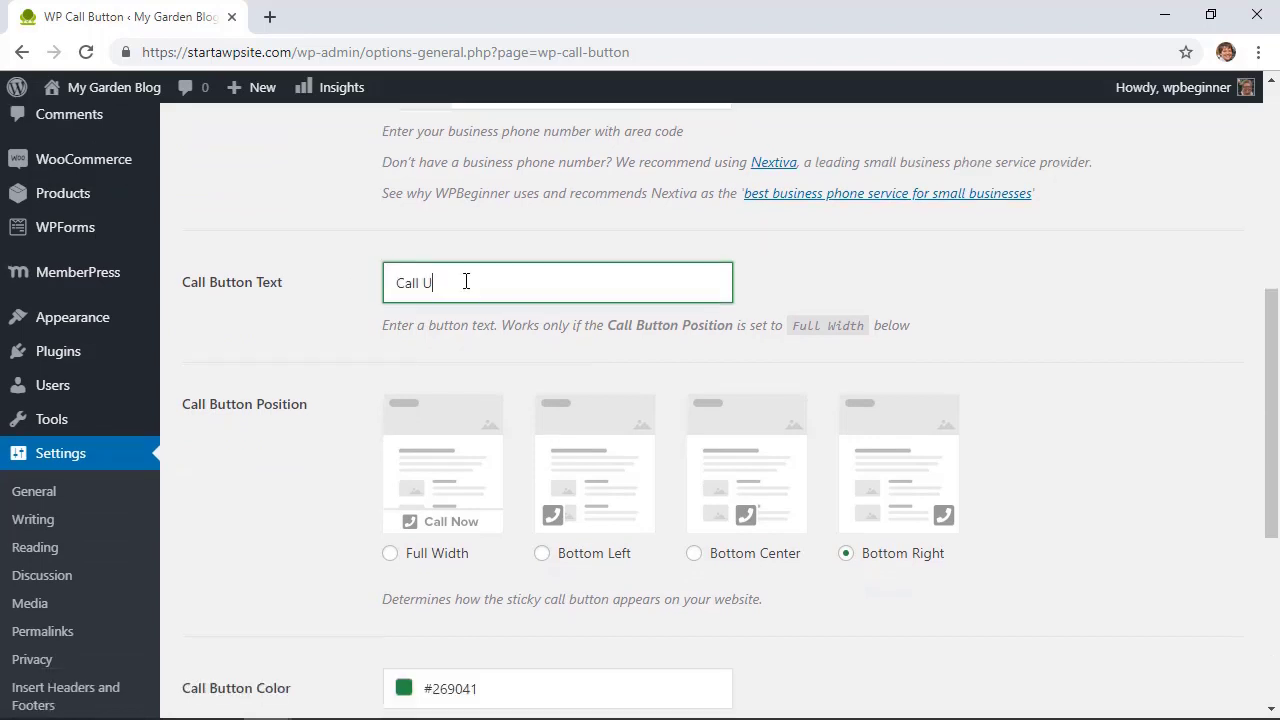
key(BackSpace)
text(for a Free Quote)
Review the remaining sticky call button options, keep the button limited to mobile devices, and save the changes
scroll(271, 514, down, 2)
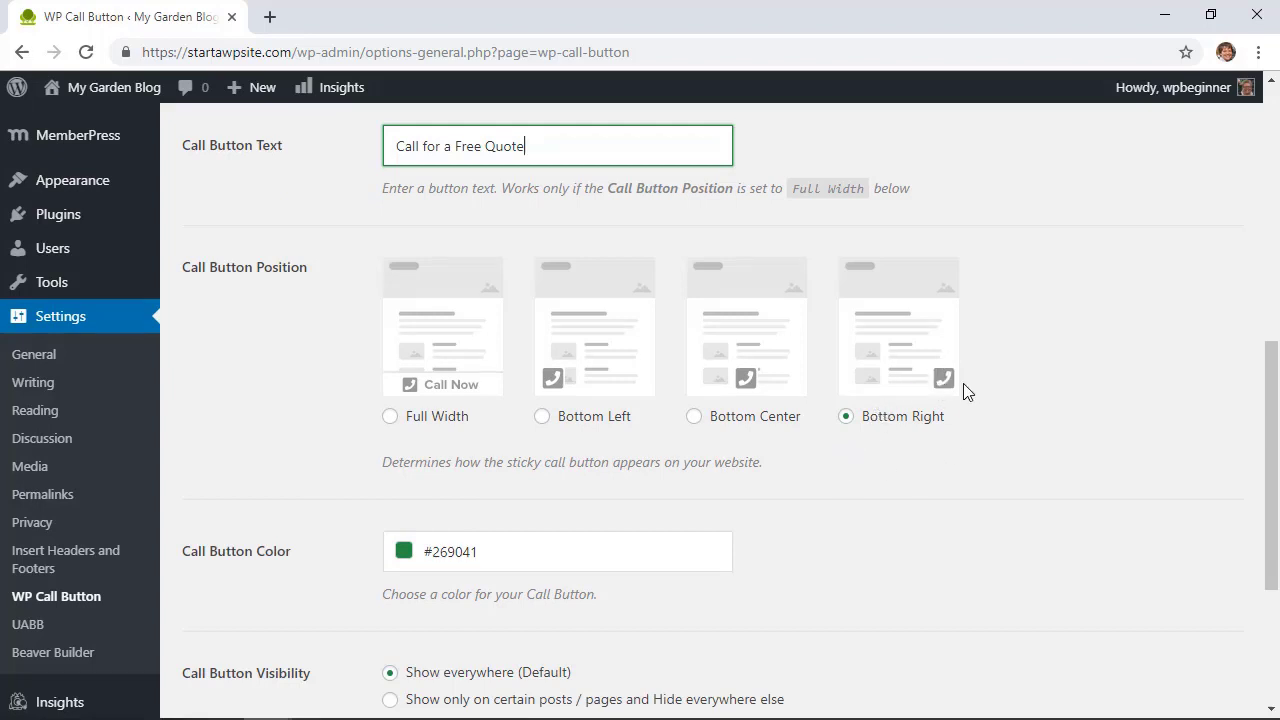
scroll(893, 486, down, 2)
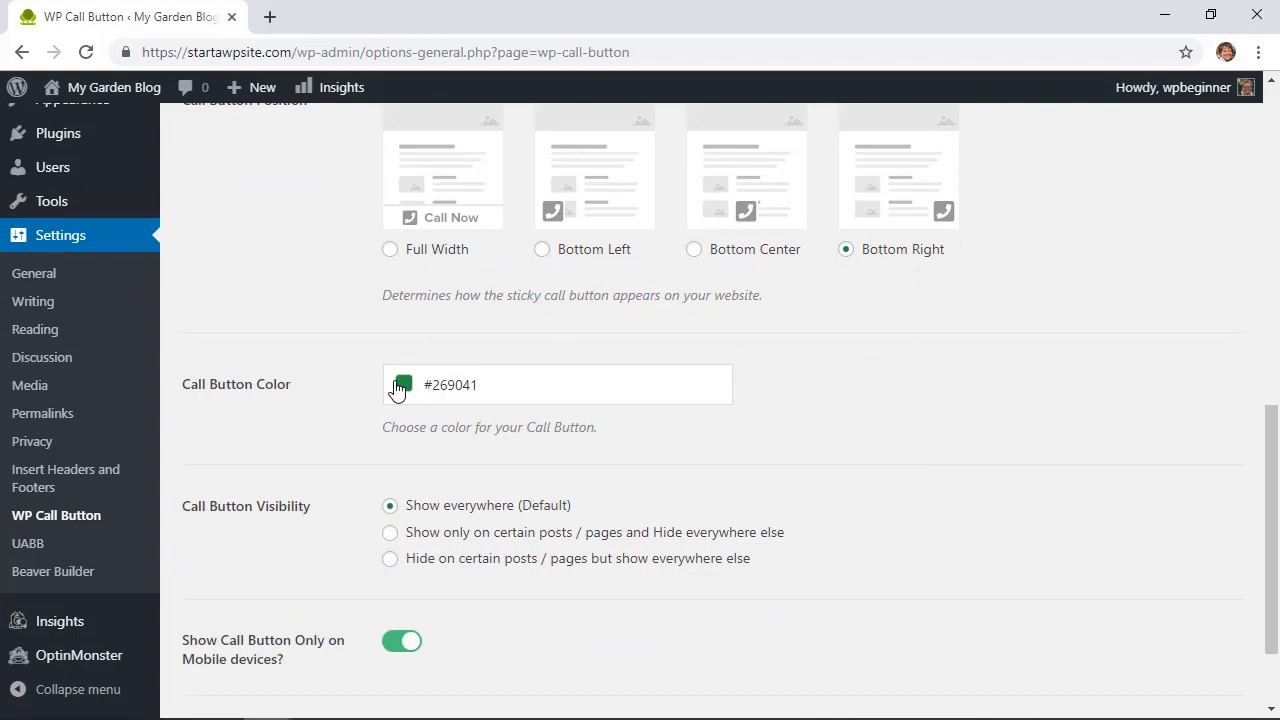
scroll(559, 433, down, 1)
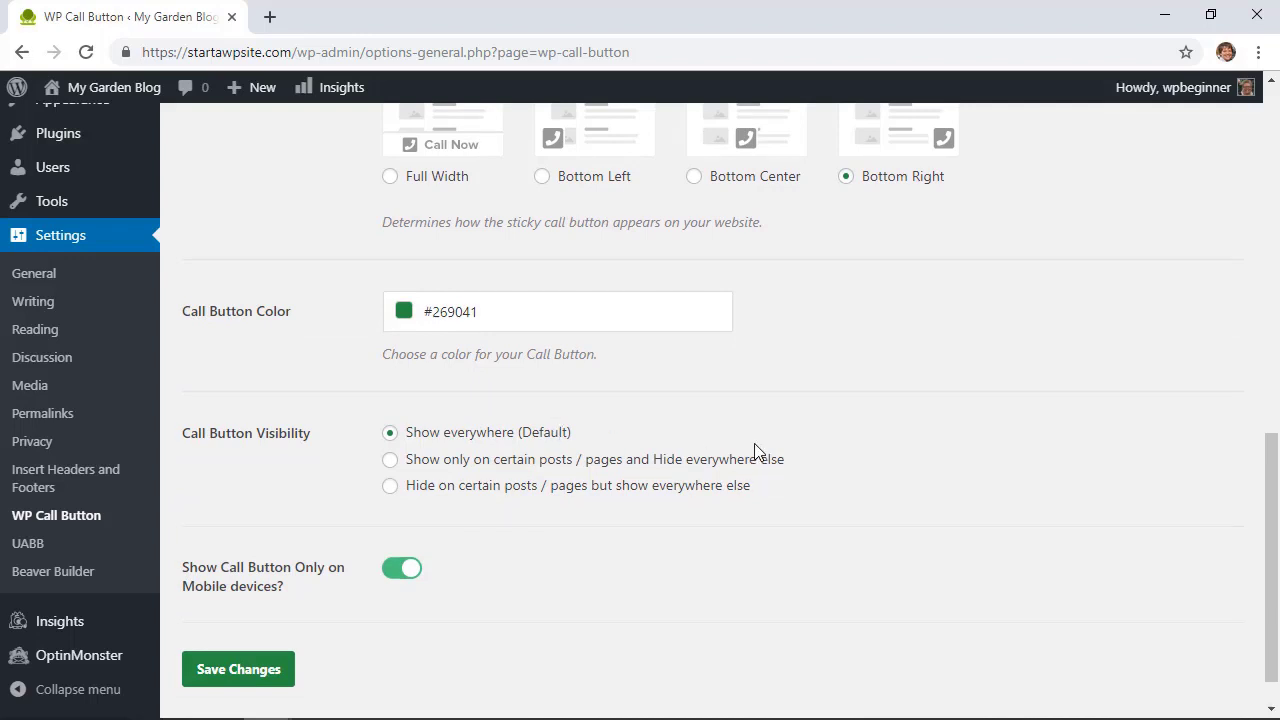
scroll(755, 451, down, 1)
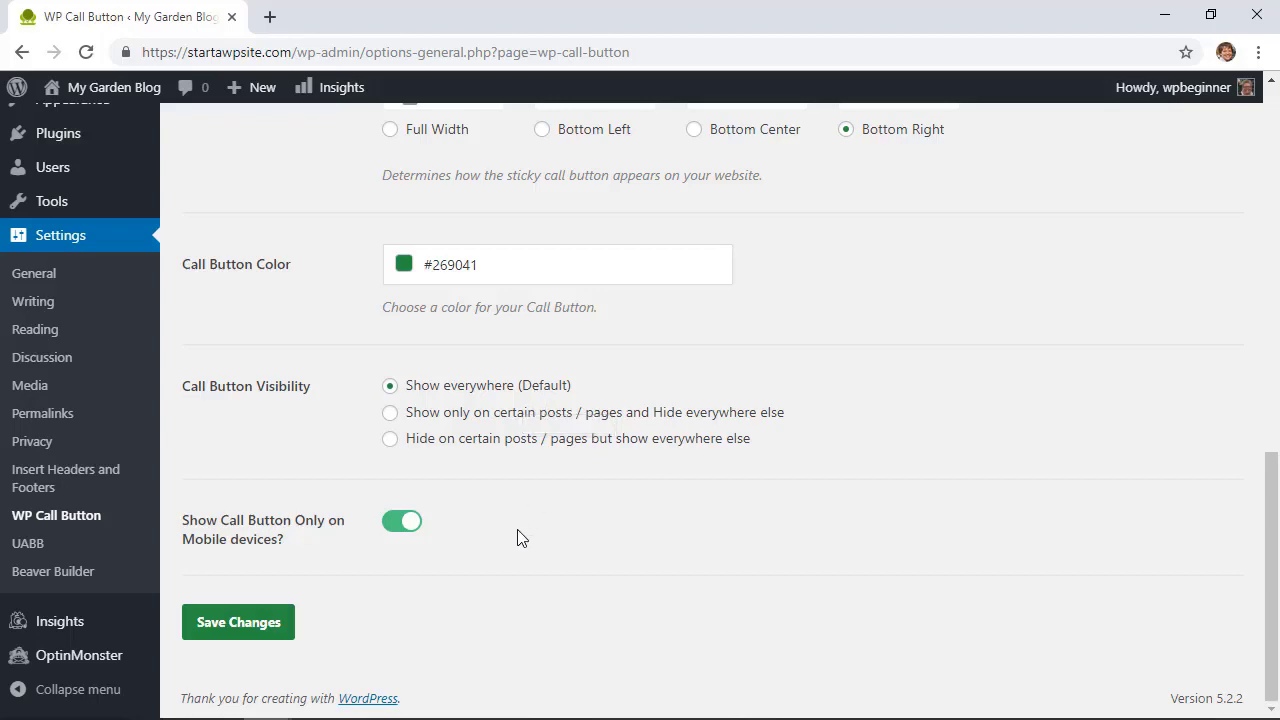
click(240, 623)
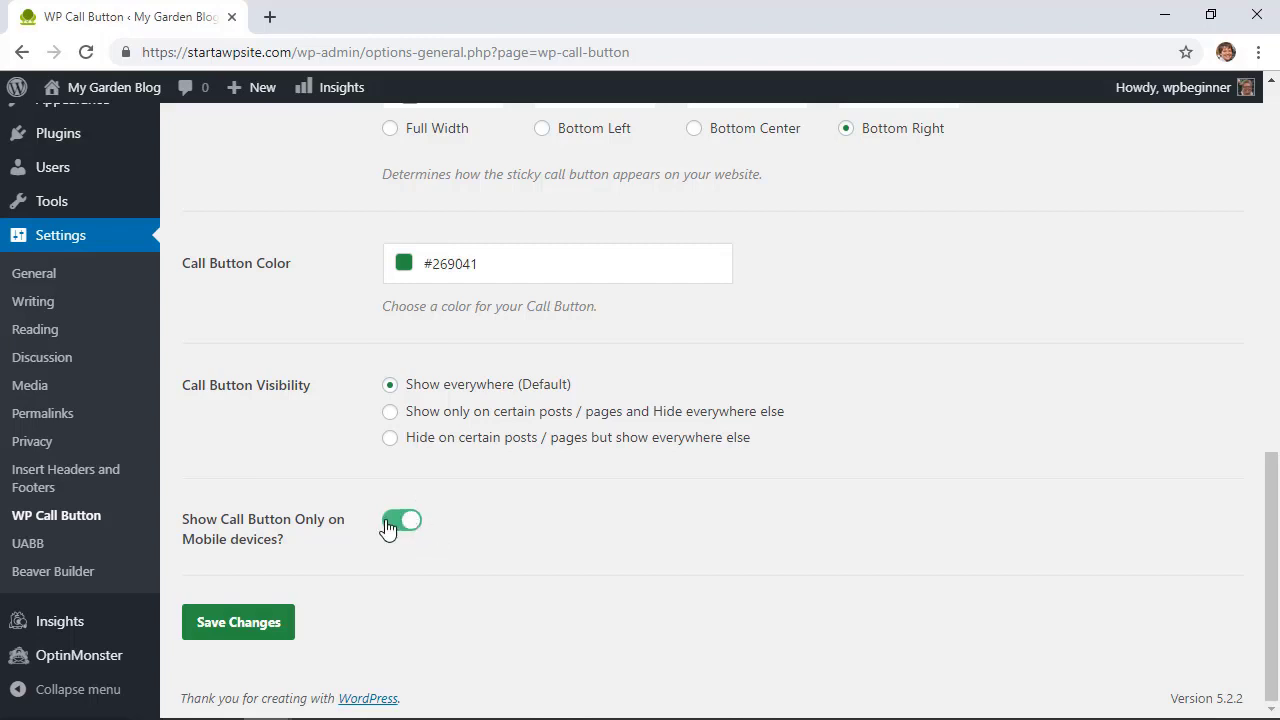
click(388, 529)
click(414, 530)
click(240, 624)
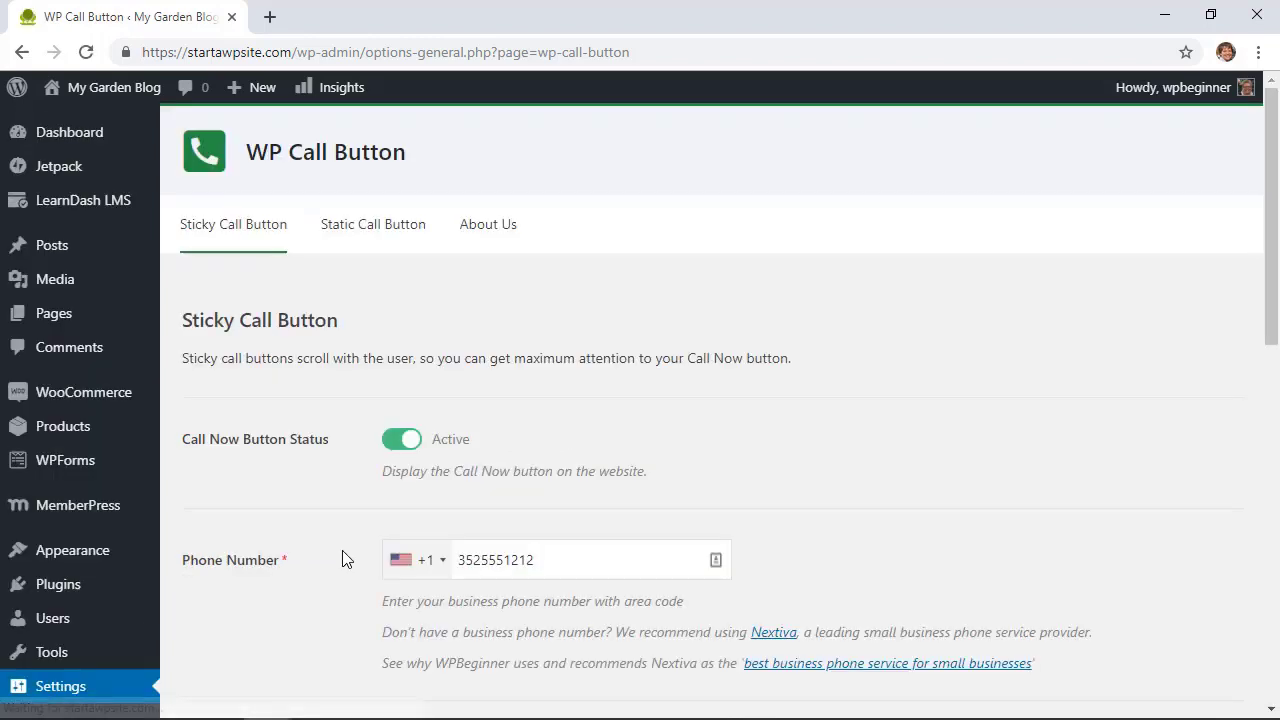
Preview the My Garden Blog home page in the browser's mobile device emulation and examine how the sticky call button behaves along the page
scroll(291, 349, down, 1)
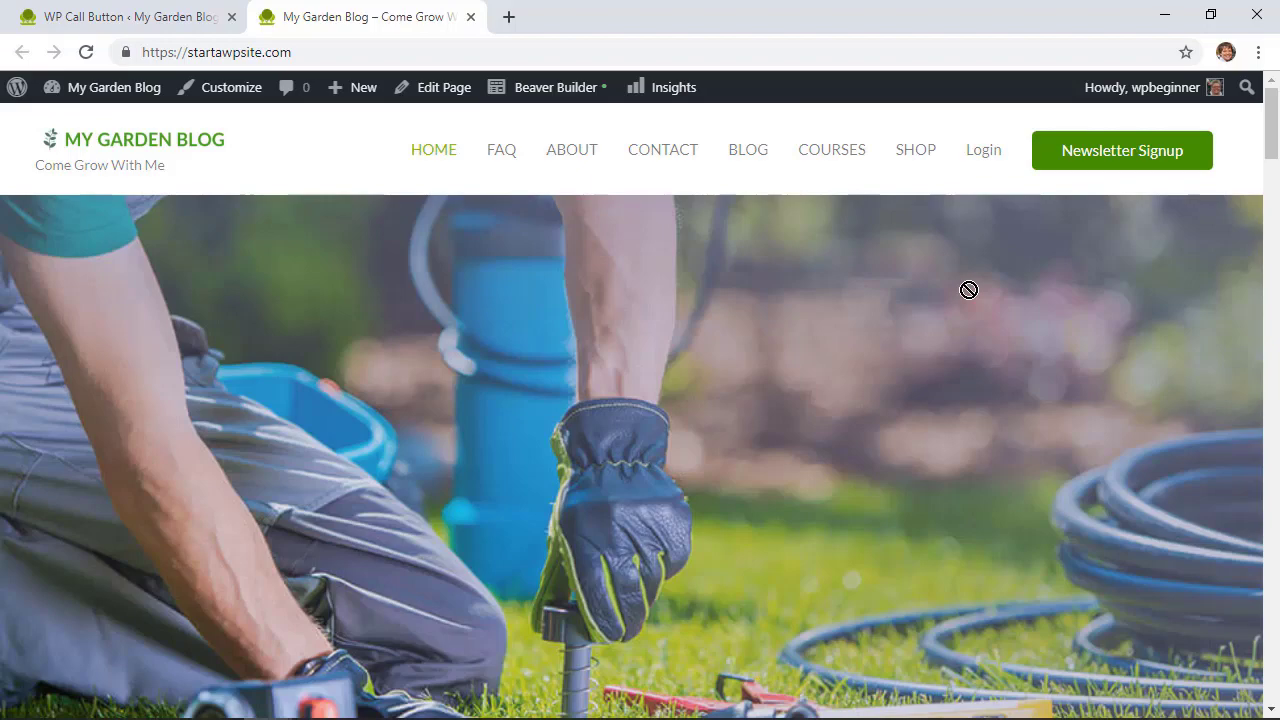
key(ctrl+shift+i)
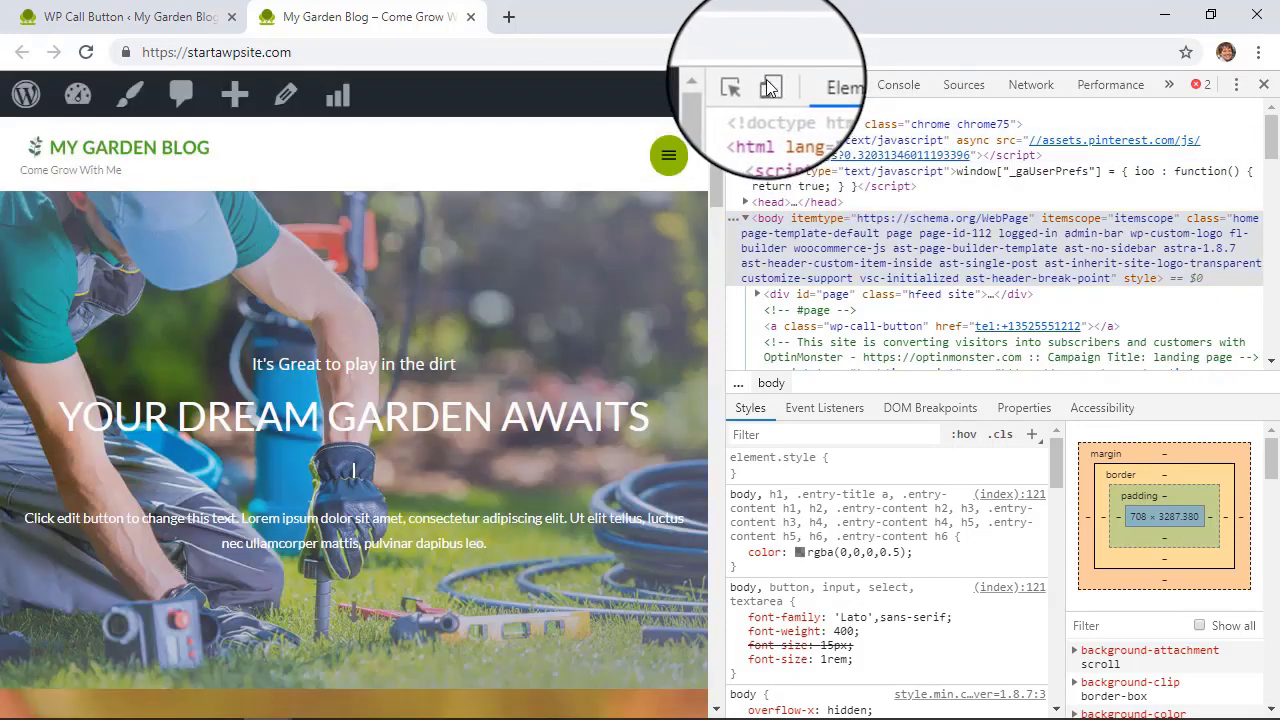
click(770, 88)
scroll(495, 546, down, 2)
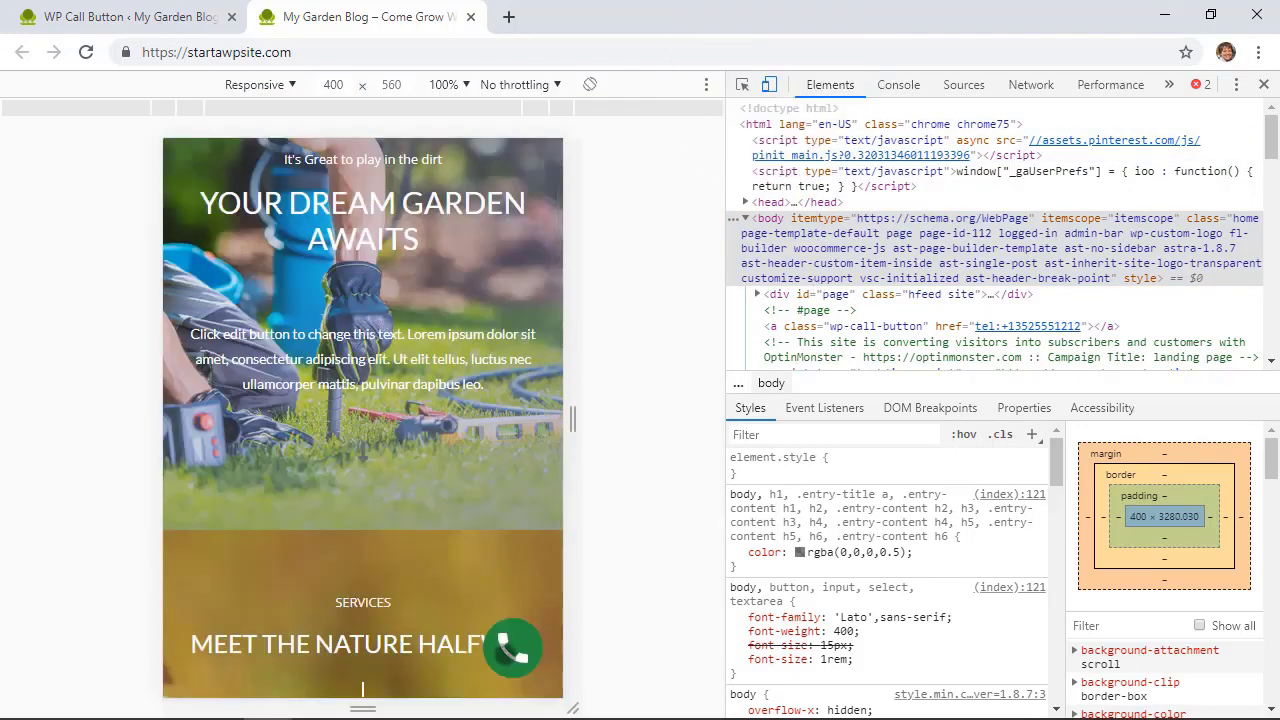
scroll(455, 548, down, 2)
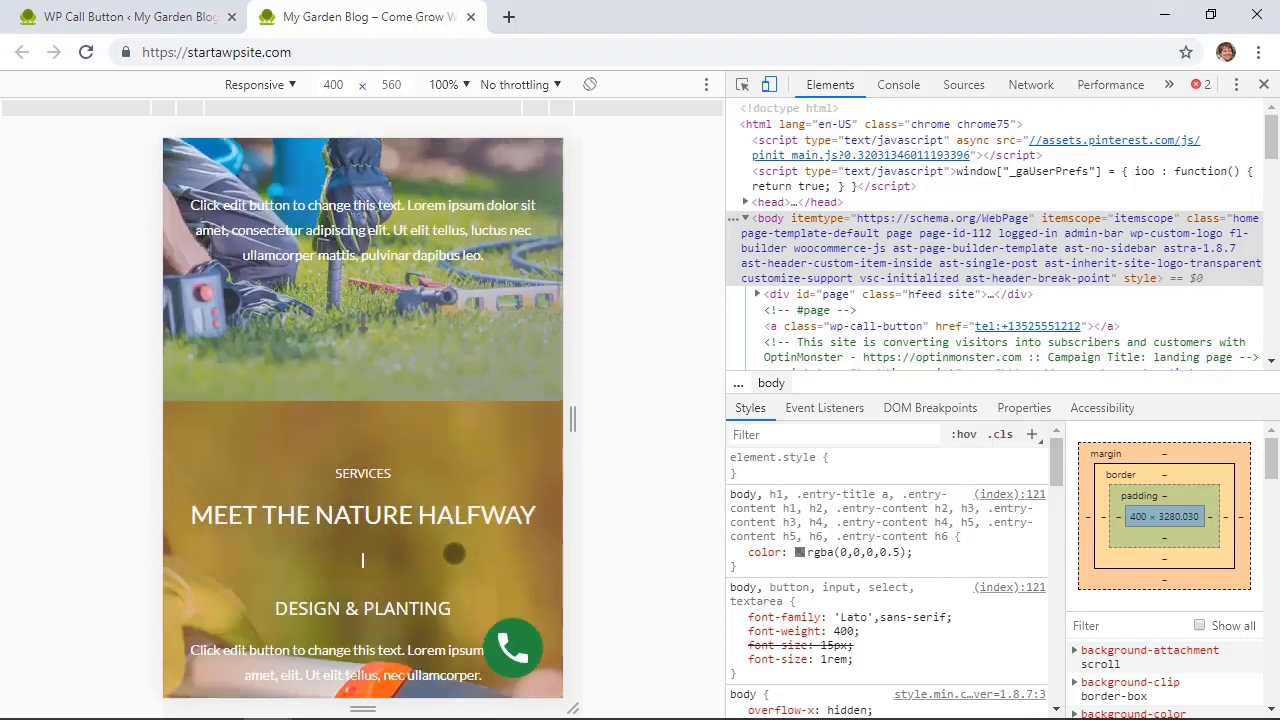
scroll(455, 548, up, 4)
scroll(455, 548, up, 2)
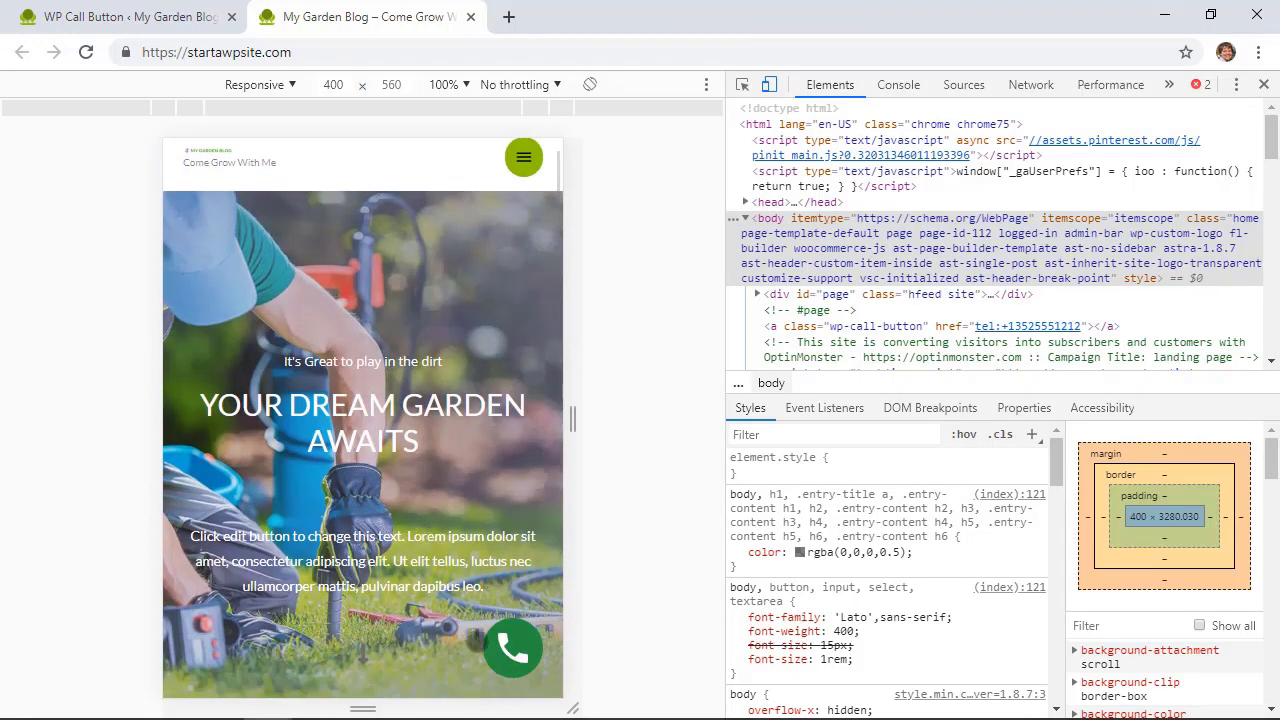
scroll(380, 564, down, 6)
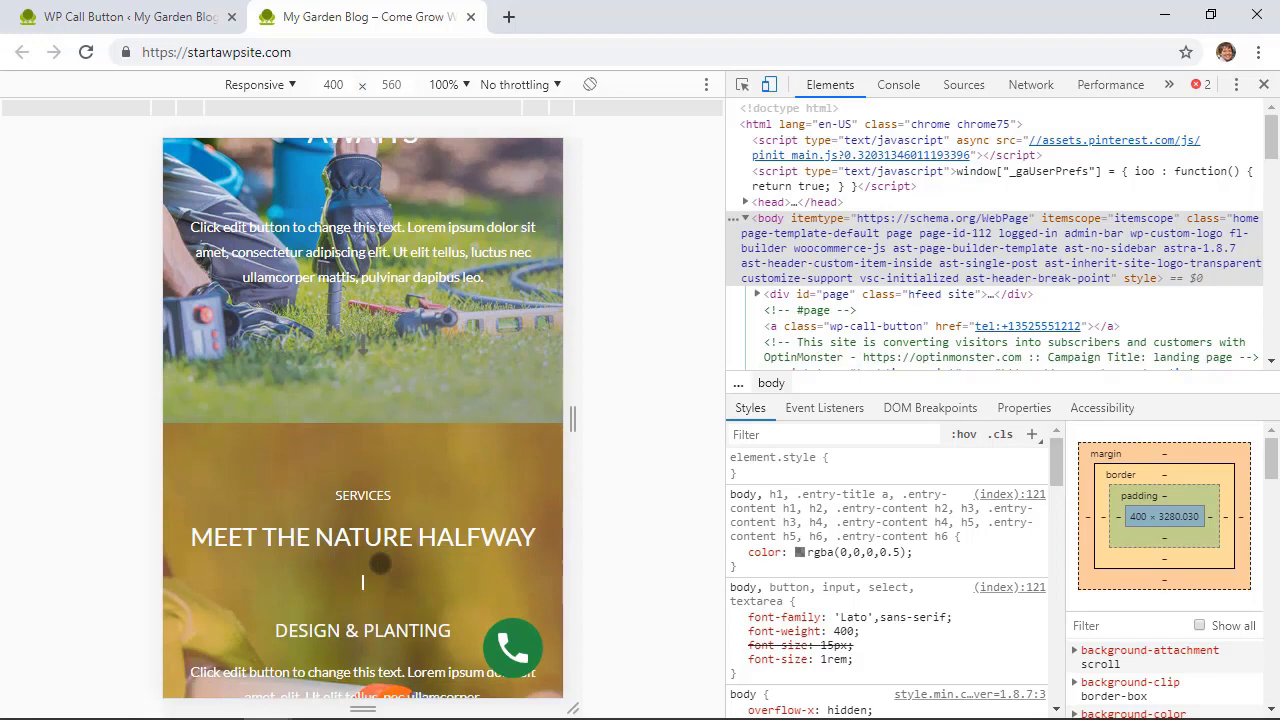
Examine the sticky call button over the remaining sections of the home page, then return to the page's beginning
scroll(380, 563, down, 5)
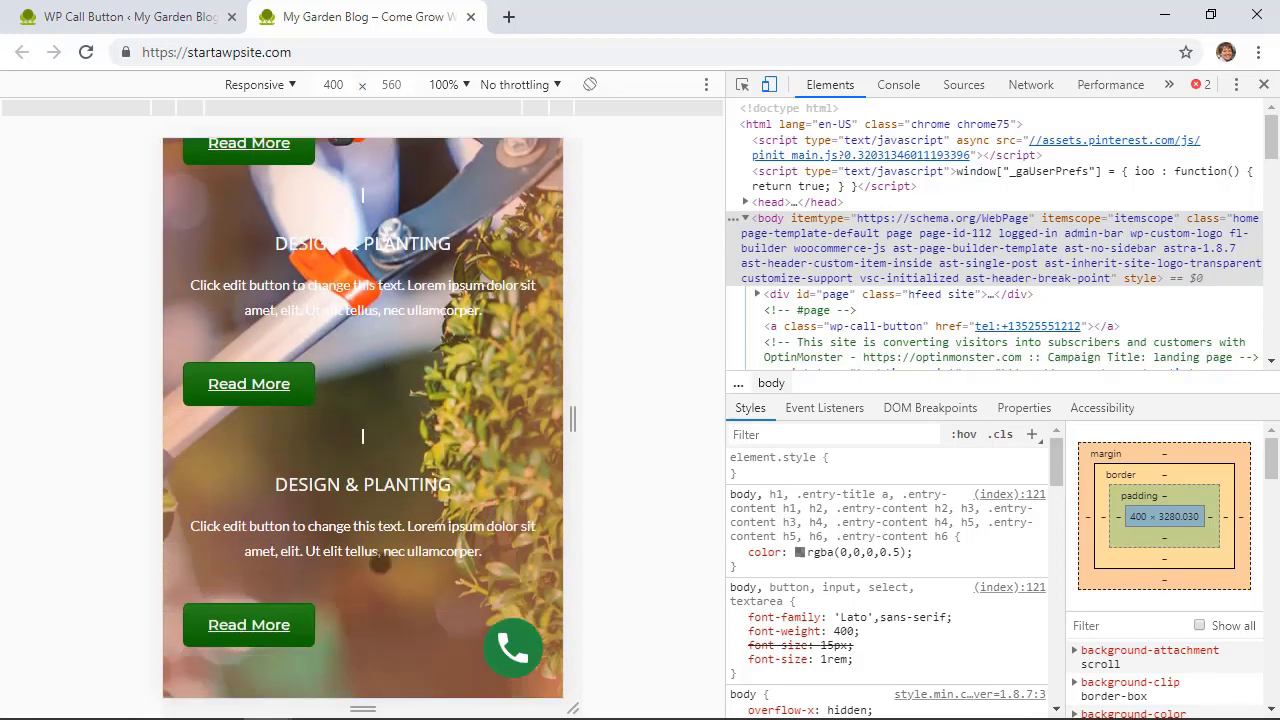
scroll(380, 563, down, 2)
scroll(380, 563, up, 6)
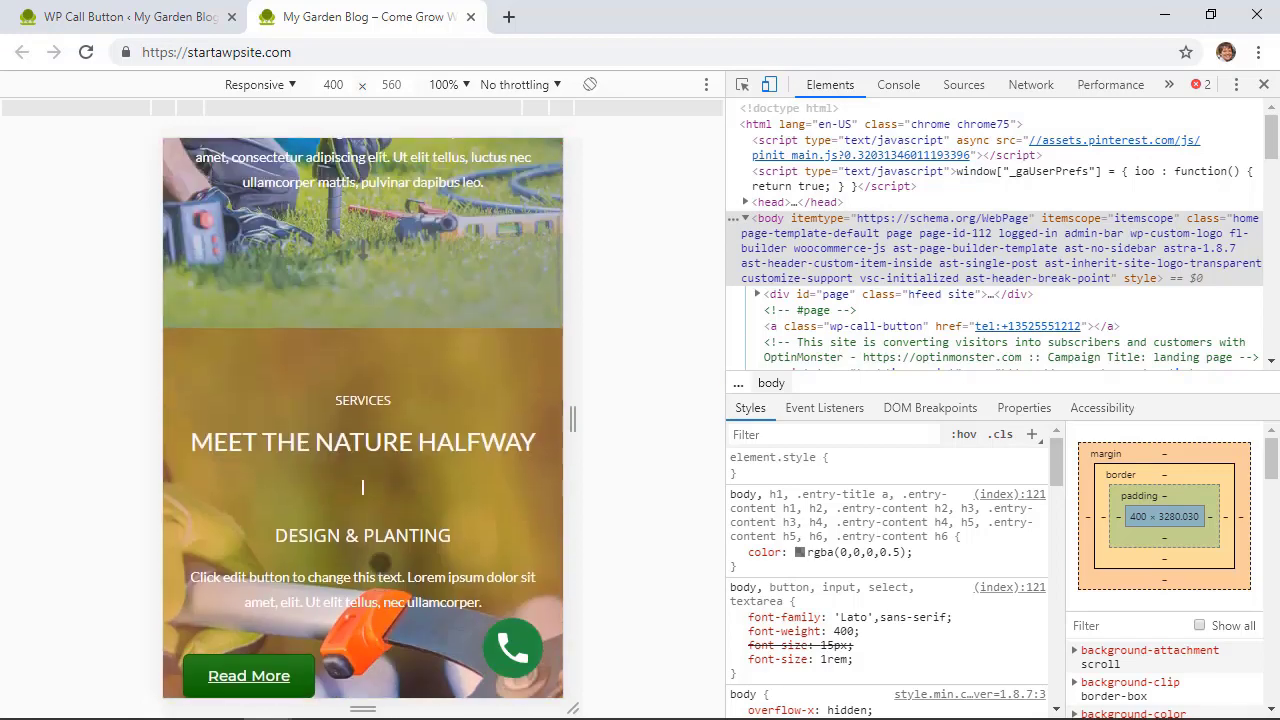
scroll(380, 562, up, 4)
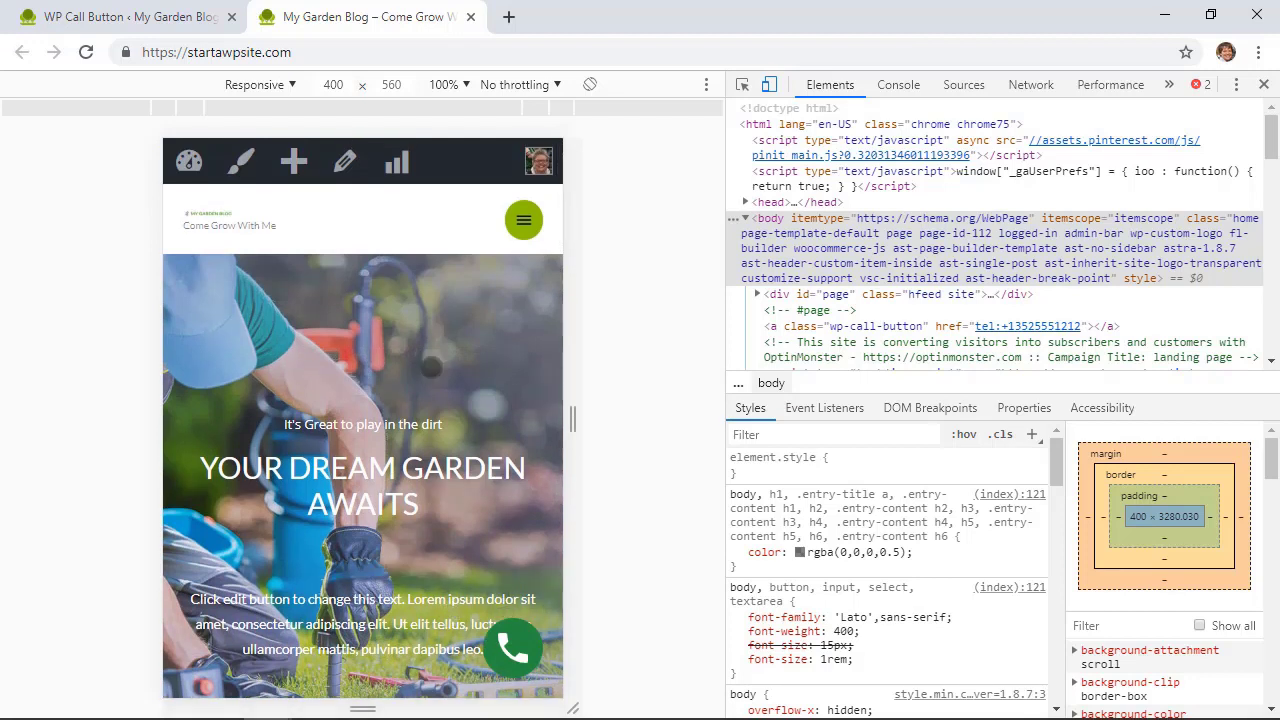
Preview the home page in the iPhone 5/SE emulation, then switch the emulated device to Galaxy S5
click(283, 86)
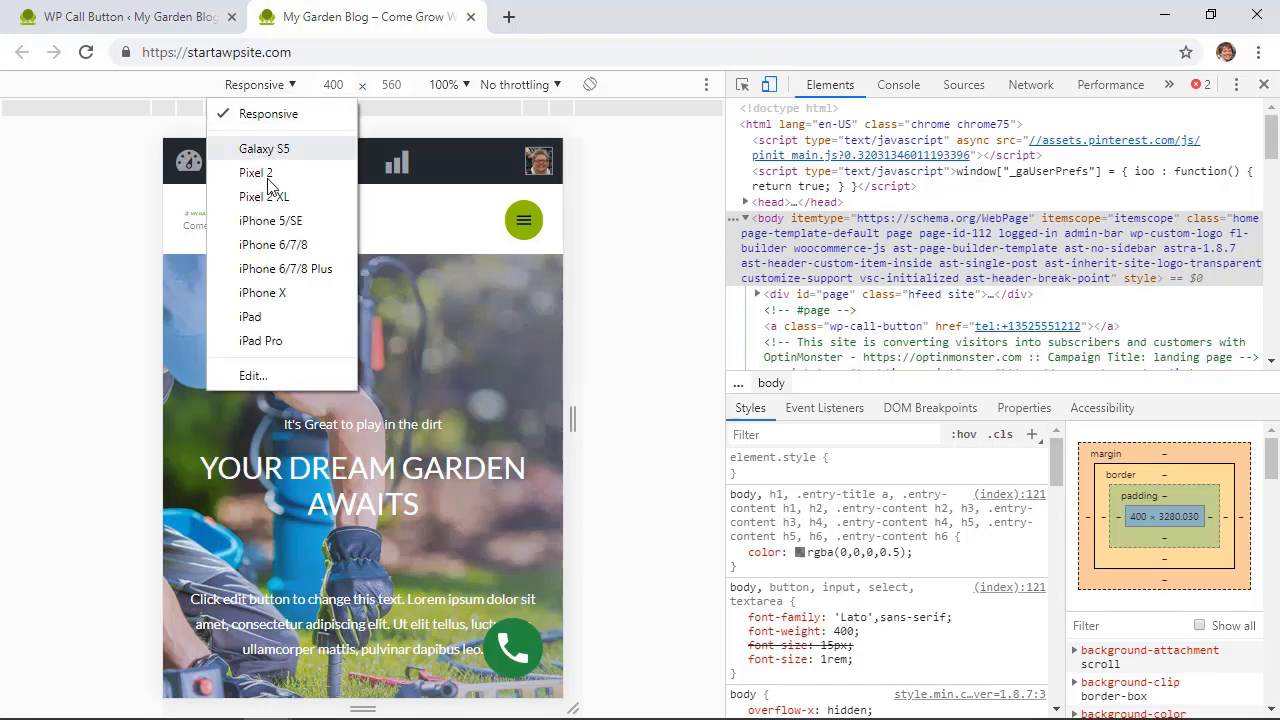
click(268, 220)
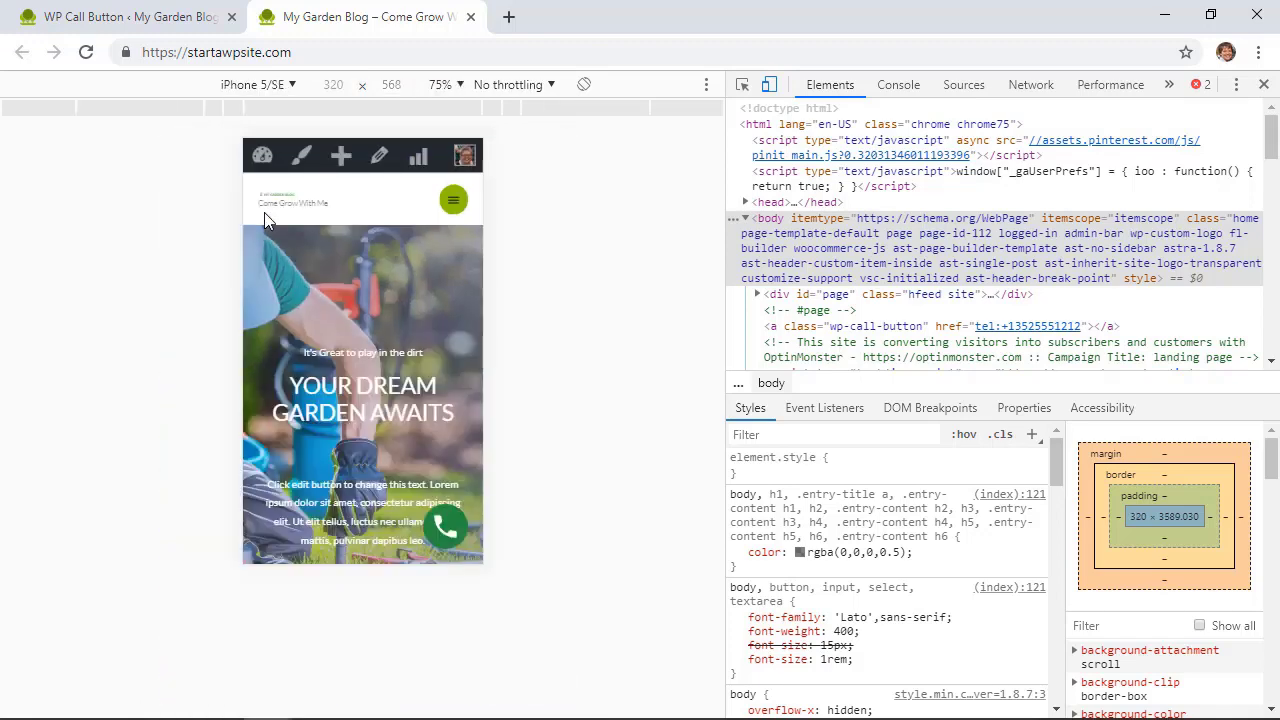
click(262, 86)
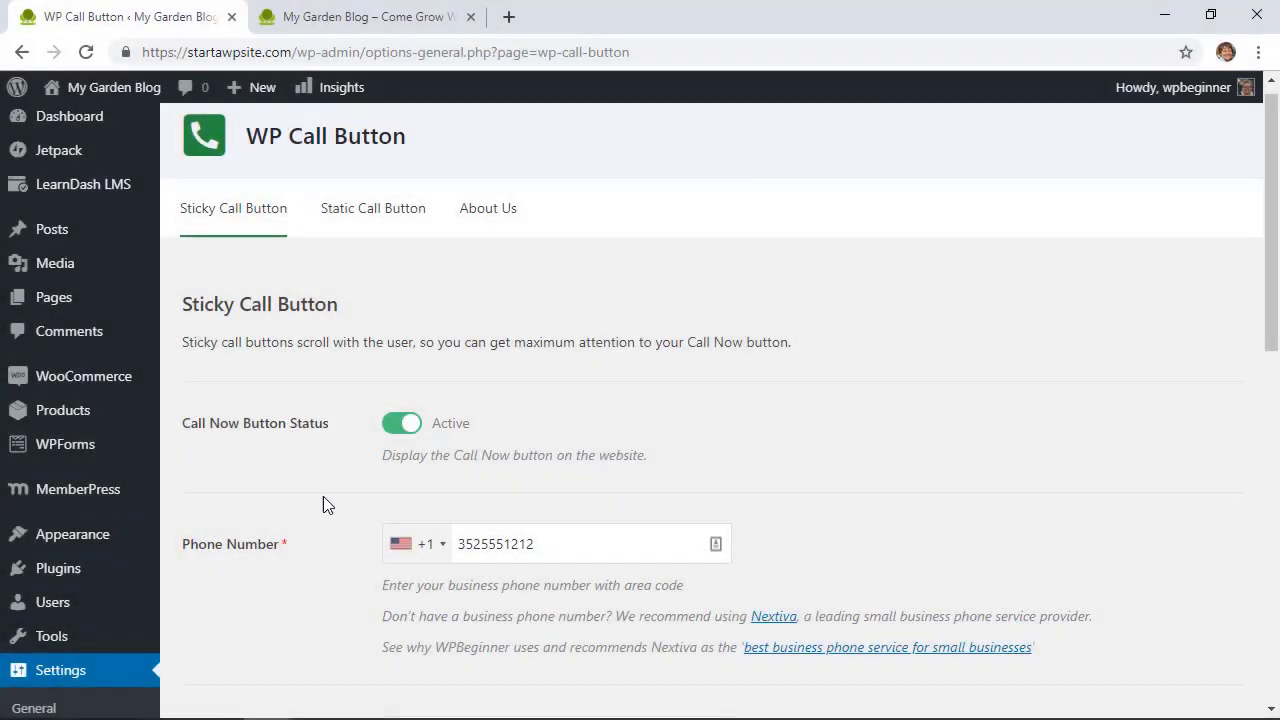
Set the sticky call button's position to Full Width and its color to #ff6200 in the WP Call Button settings
scroll(323, 496, down, 5)
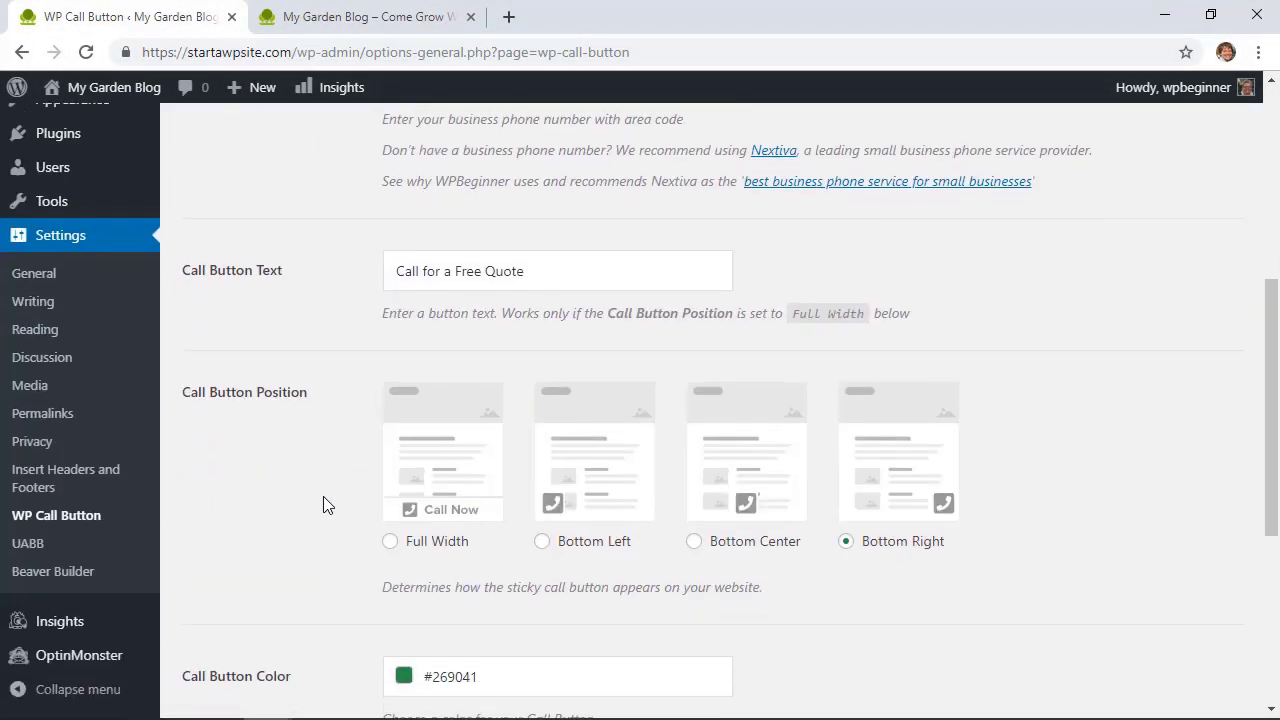
click(390, 541)
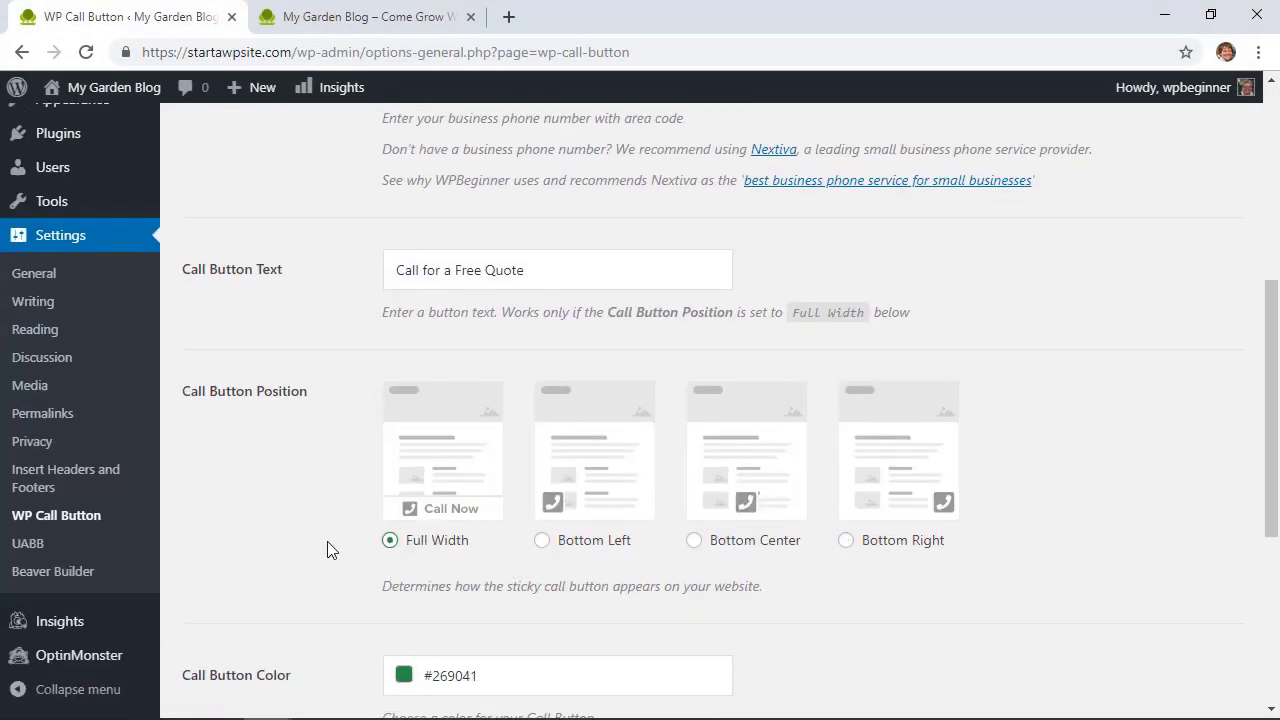
scroll(326, 549, down, 3)
scroll(366, 428, down, 3)
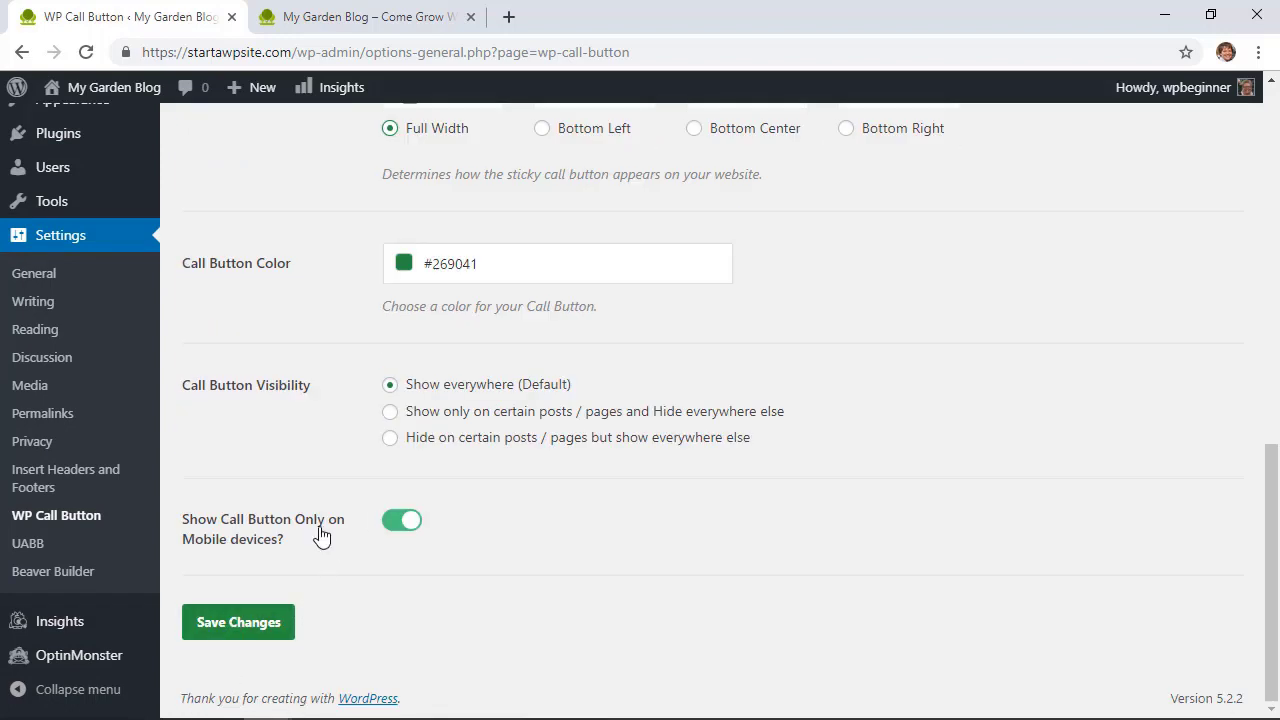
scroll(320, 534, up, 1)
click(494, 376)
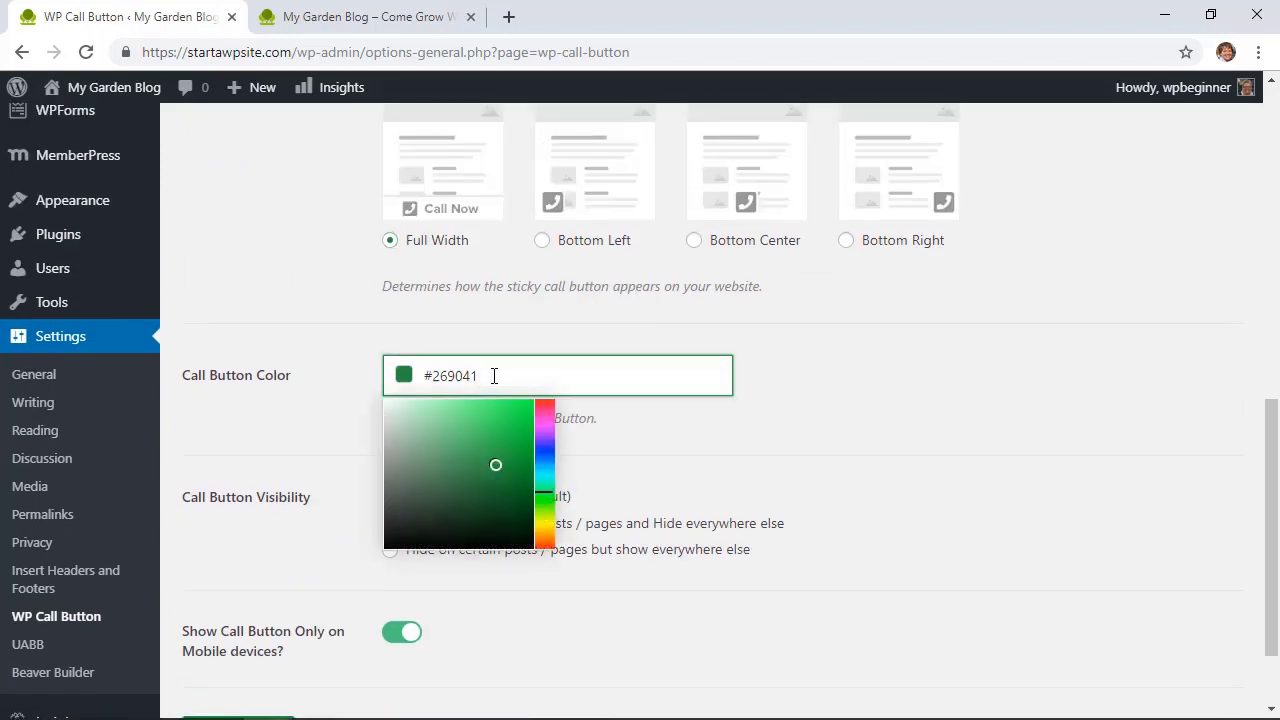
key(ctrl+a)
key(BackSpace)
text(ff6200)
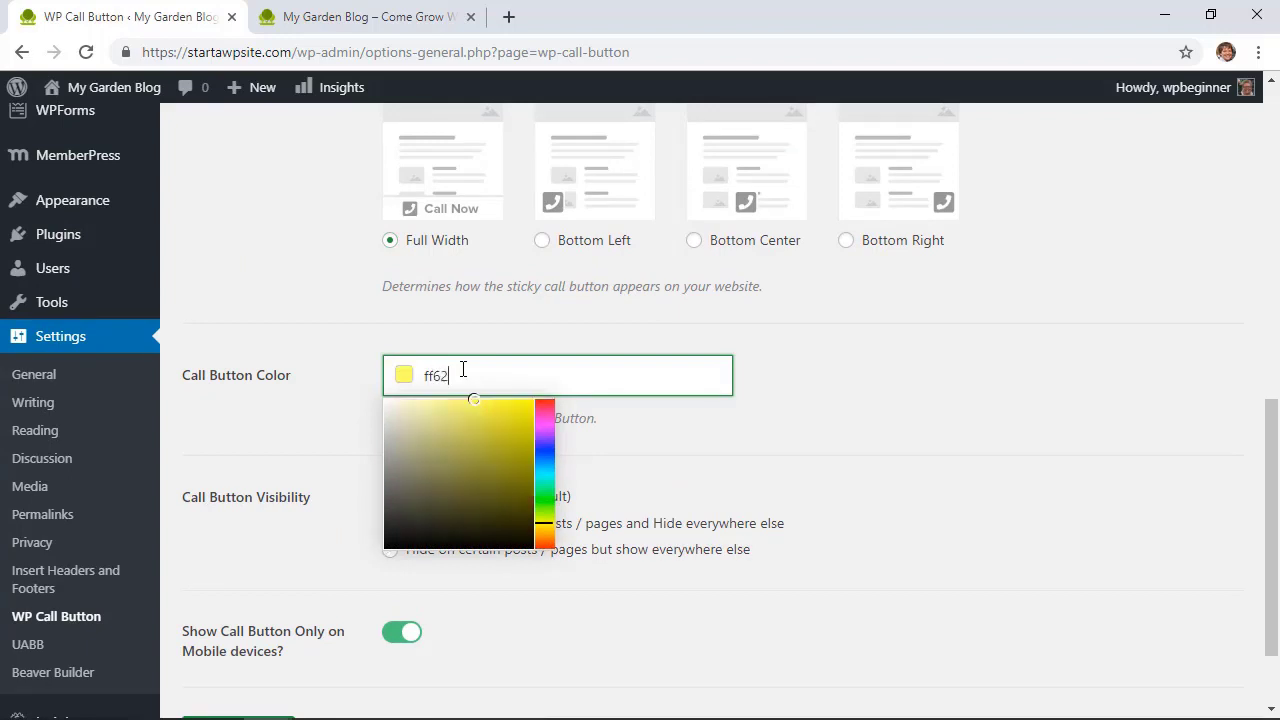
click(836, 457)
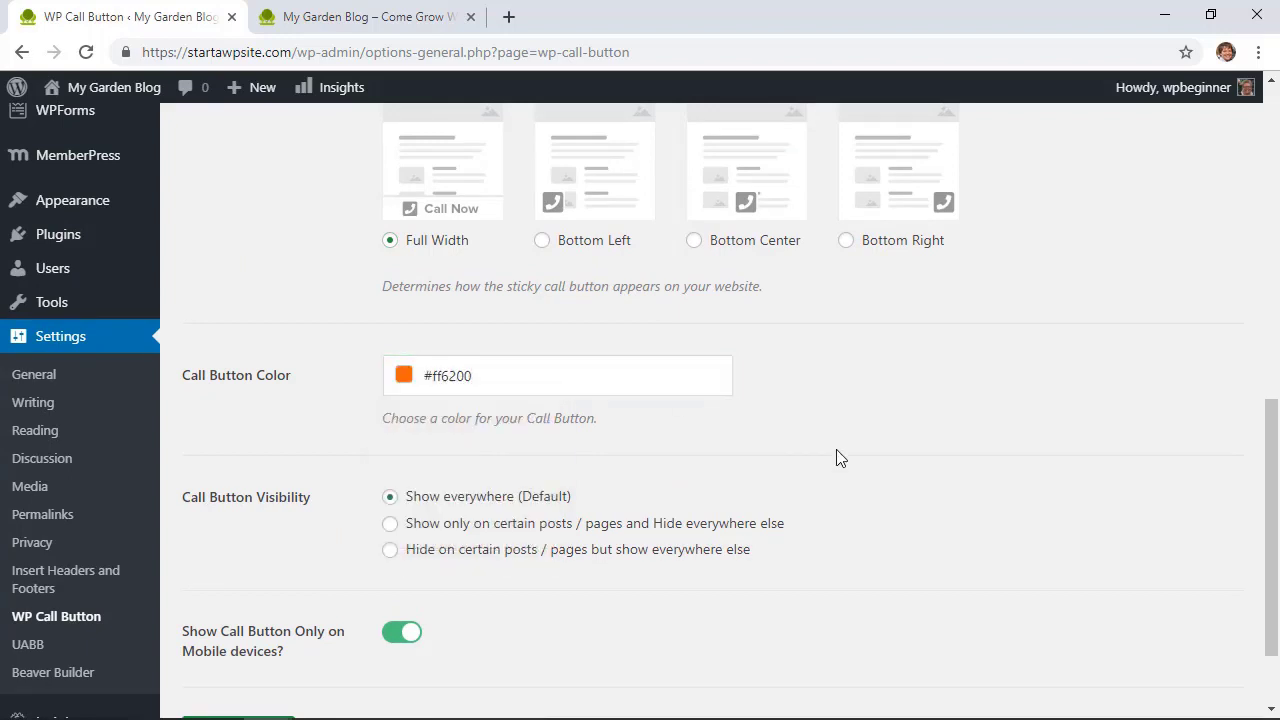
Save the sticky call button changes and reload the My Garden Blog mobile preview
scroll(837, 457, down, 1)
click(235, 624)
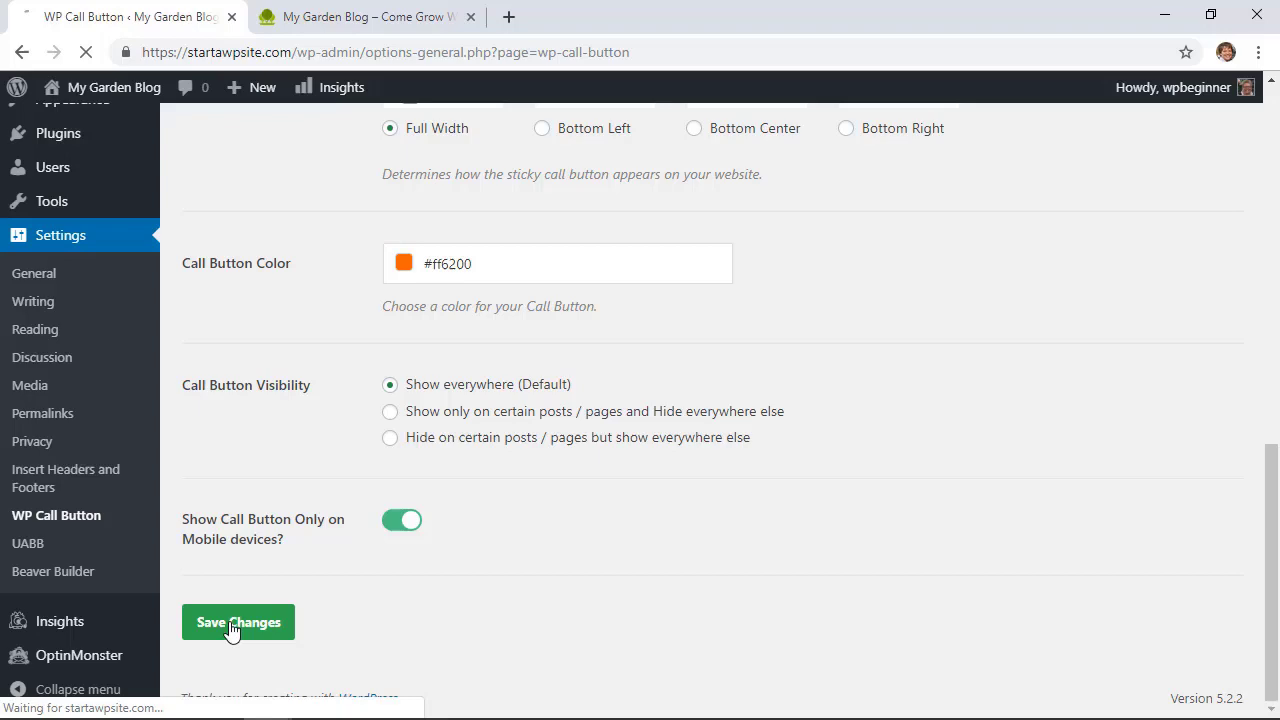
click(335, 27)
click(87, 53)
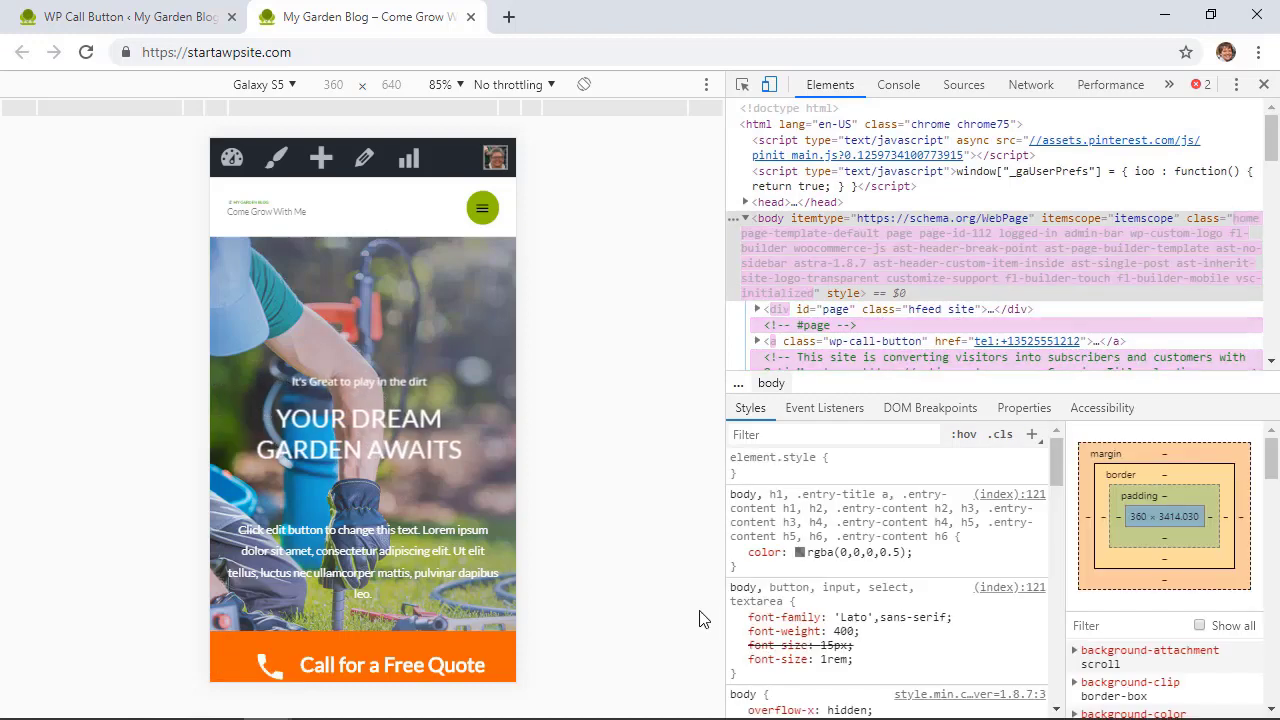
Review the Static Call Button settings: button text, color, phone icon hiding and the shortcode for posts or pages
scroll(372, 656, down, 1)
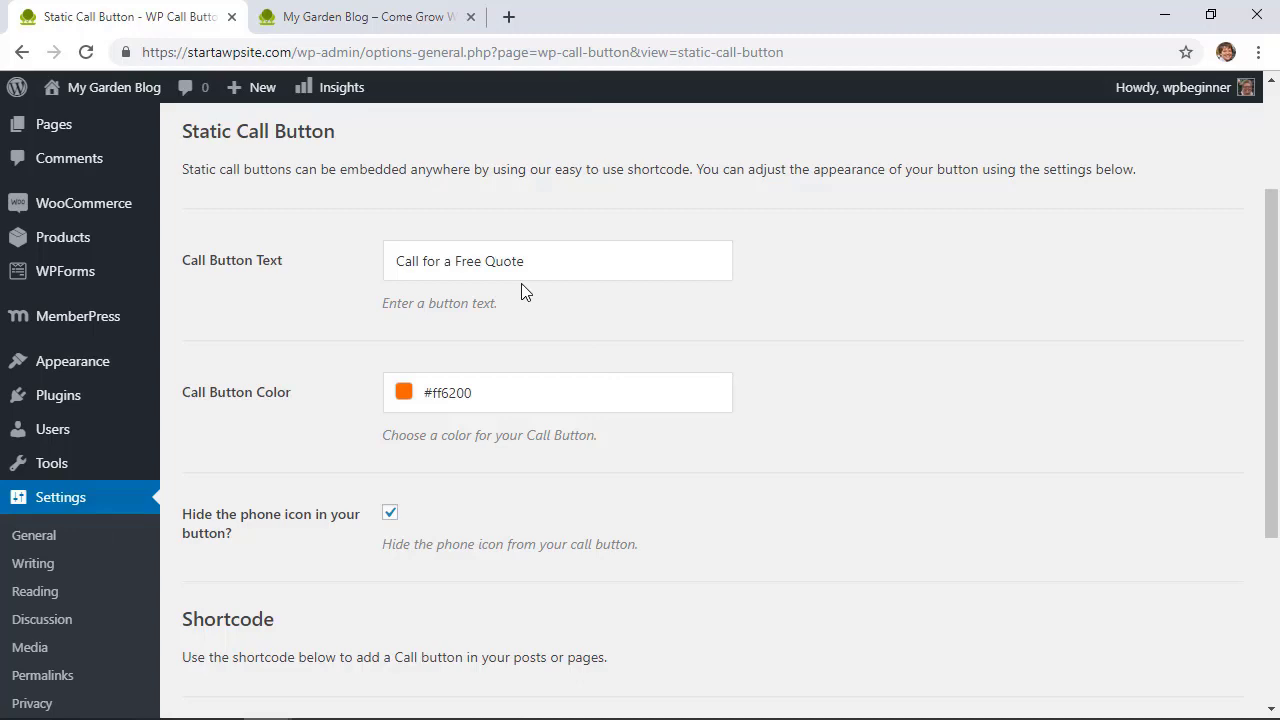
scroll(451, 271, up, 2)
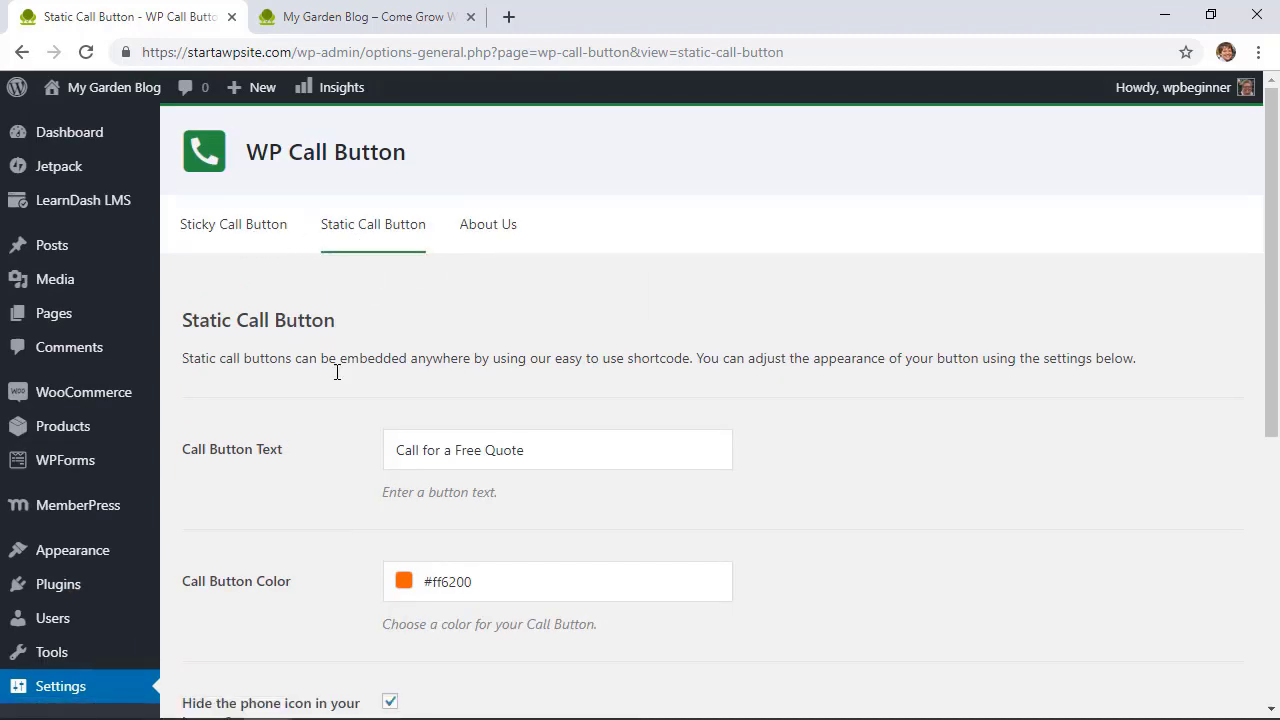
scroll(337, 372, down, 2)
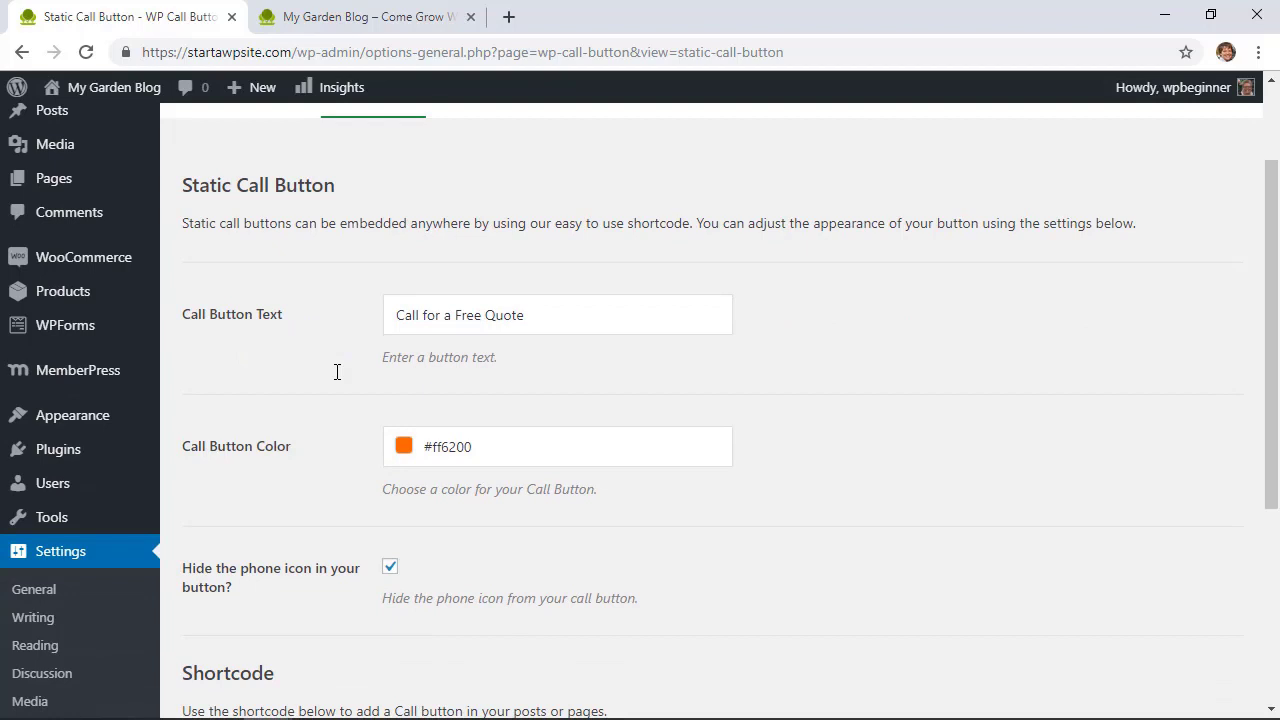
scroll(337, 372, up, 2)
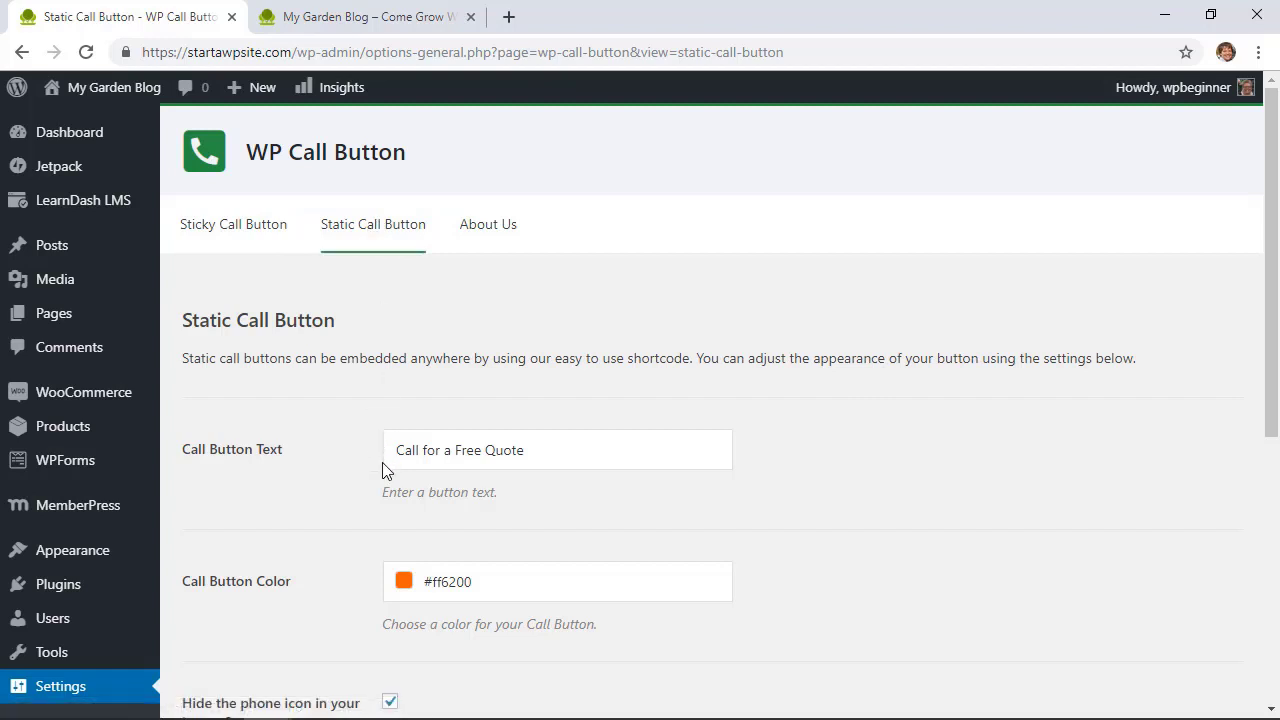
scroll(385, 469, down, 1)
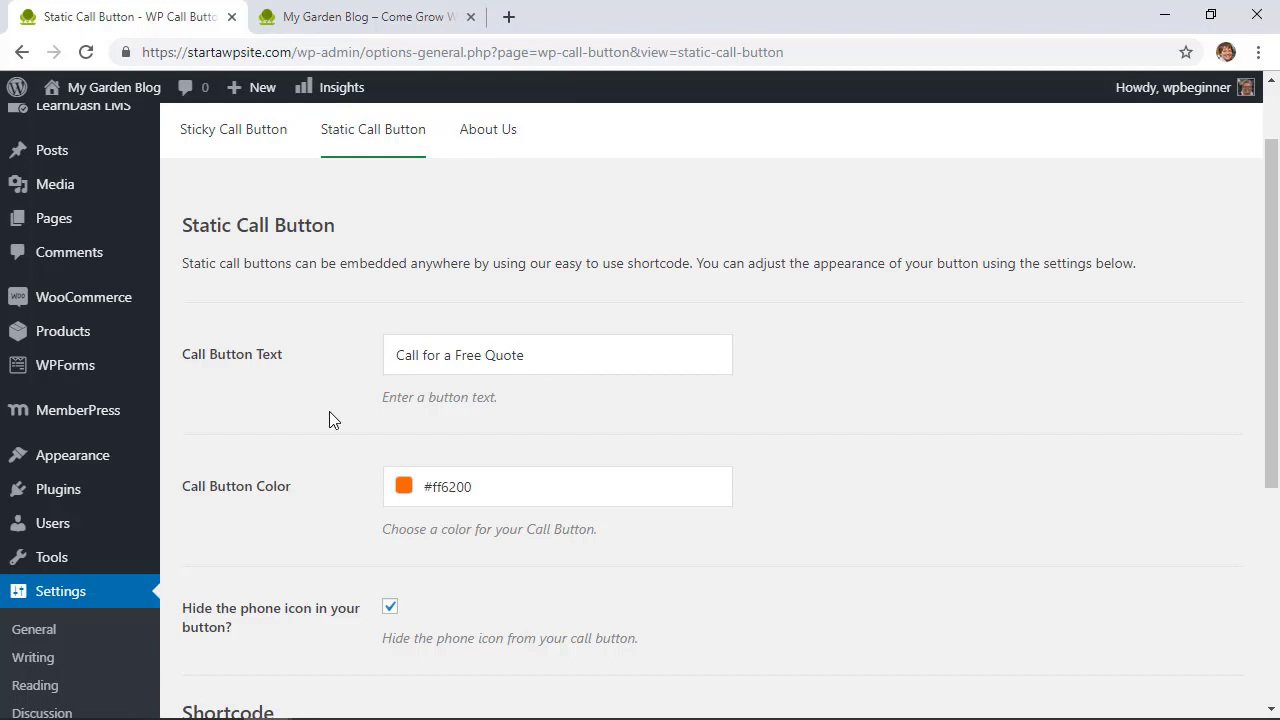
scroll(331, 420, down, 1)
scroll(379, 421, down, 1)
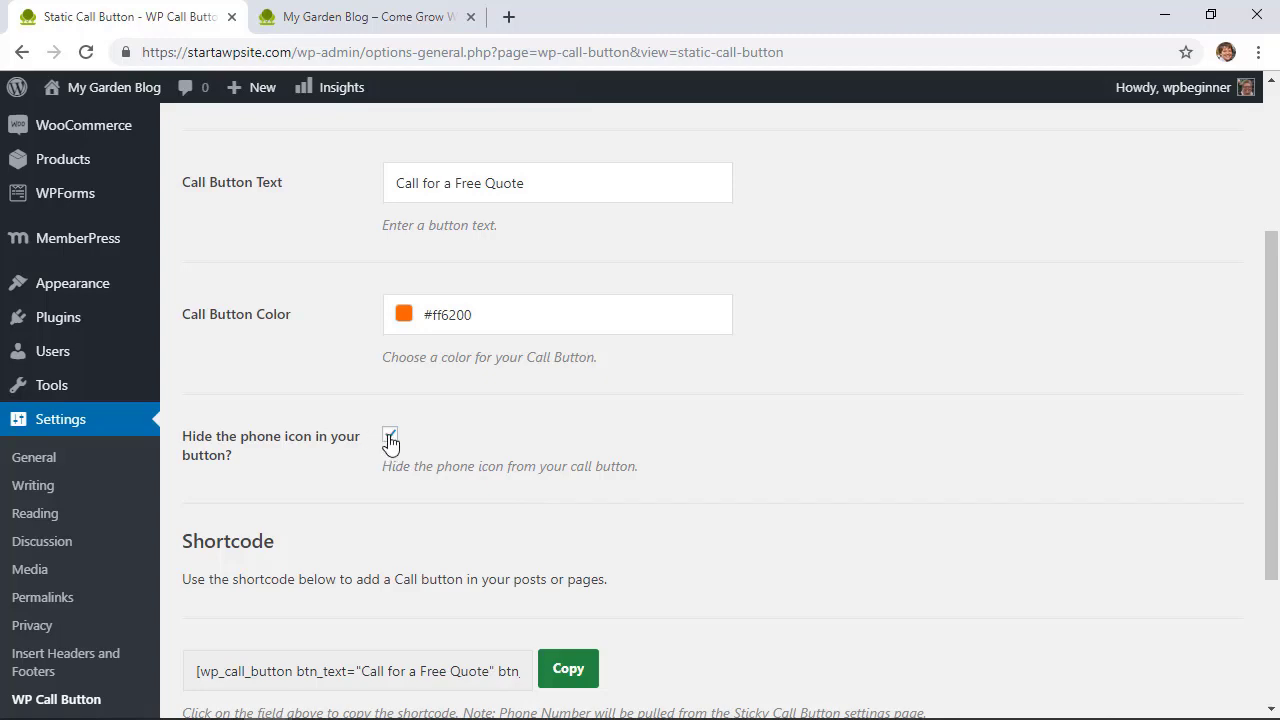
scroll(803, 454, up, 1)
scroll(806, 456, down, 2)
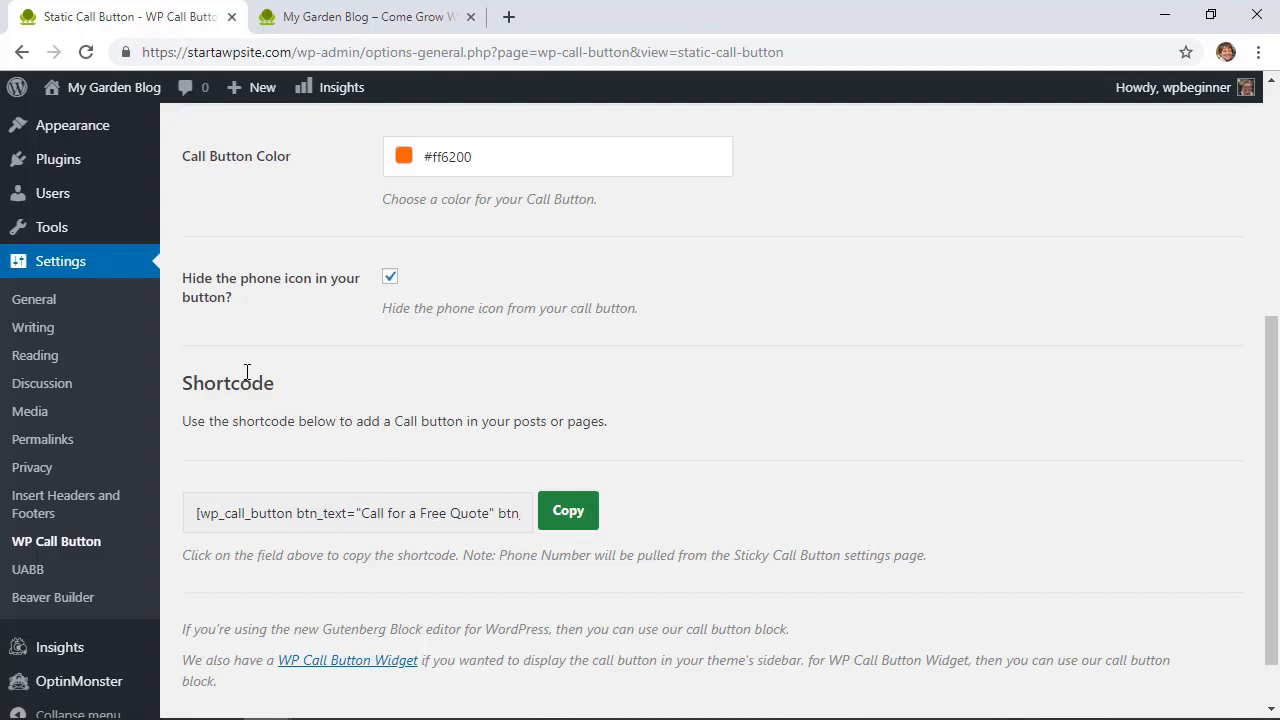
Go to the list of all pages and open the Contact page for editing
scroll(238, 336, up, 4)
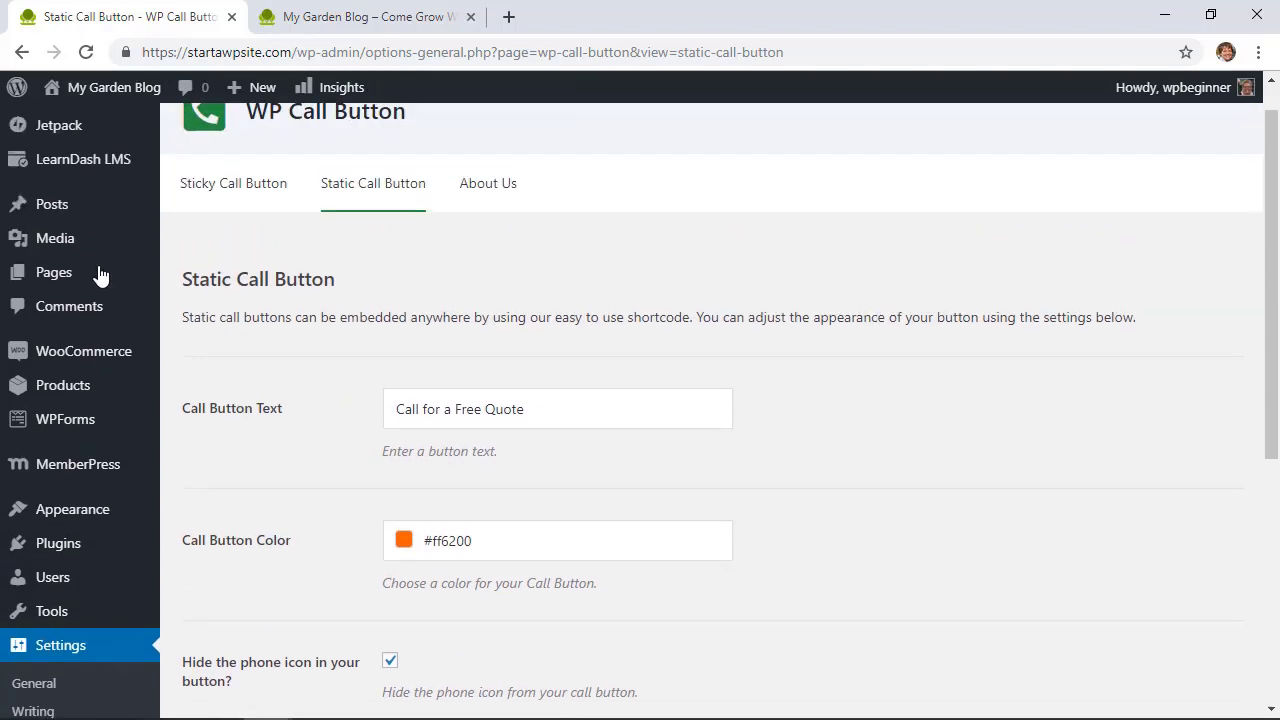
mouse_move(46, 271)
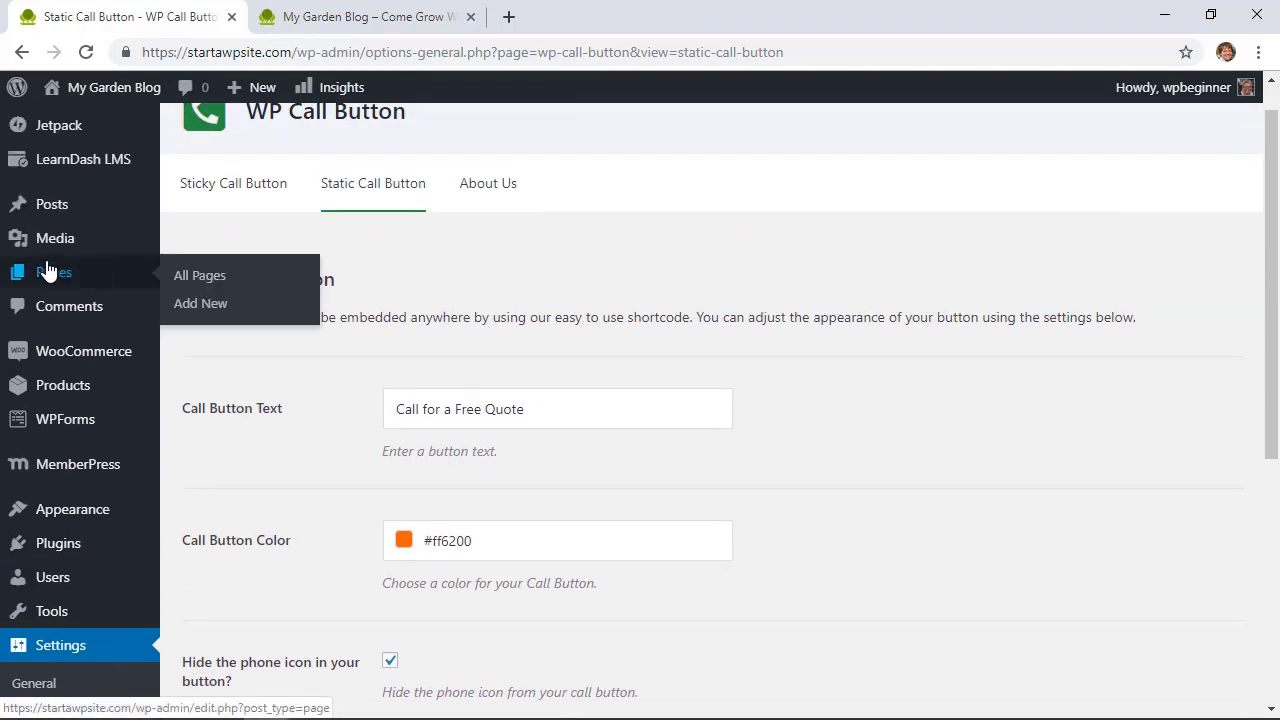
click(193, 277)
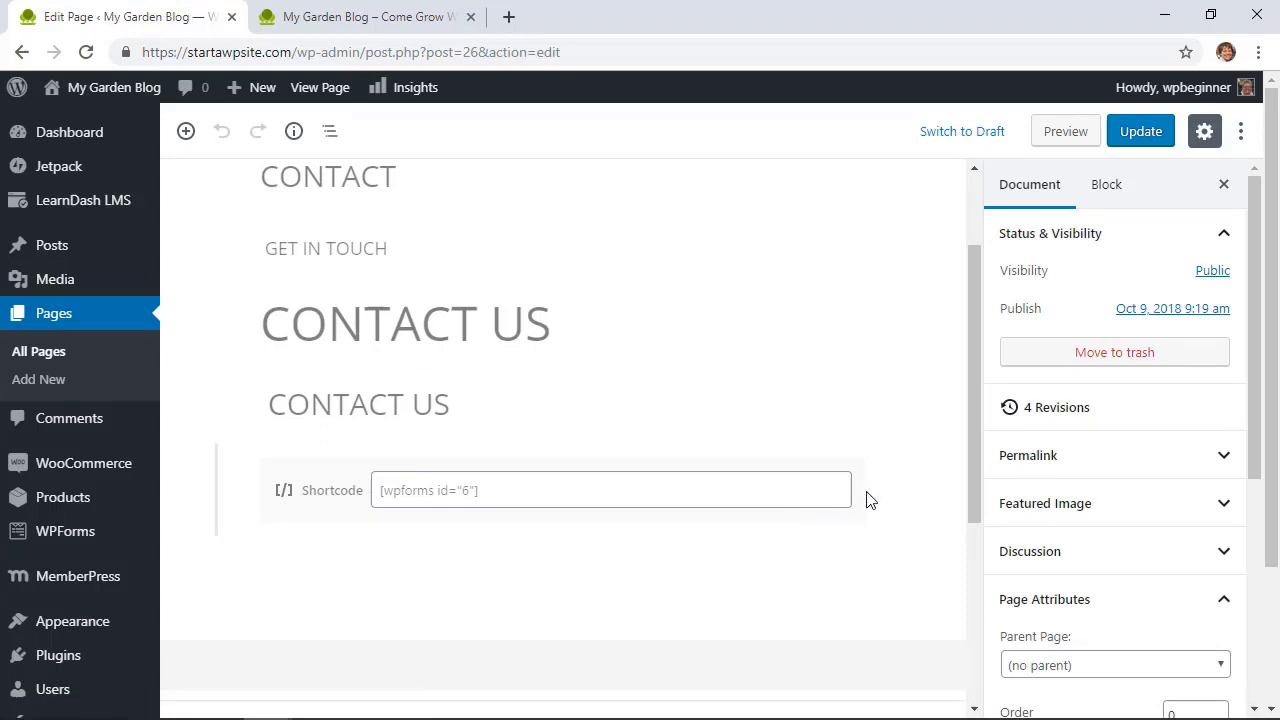
Insert a WP Call Button block below the contact form shortcode on the Contact page
click(866, 500)
key(Return)
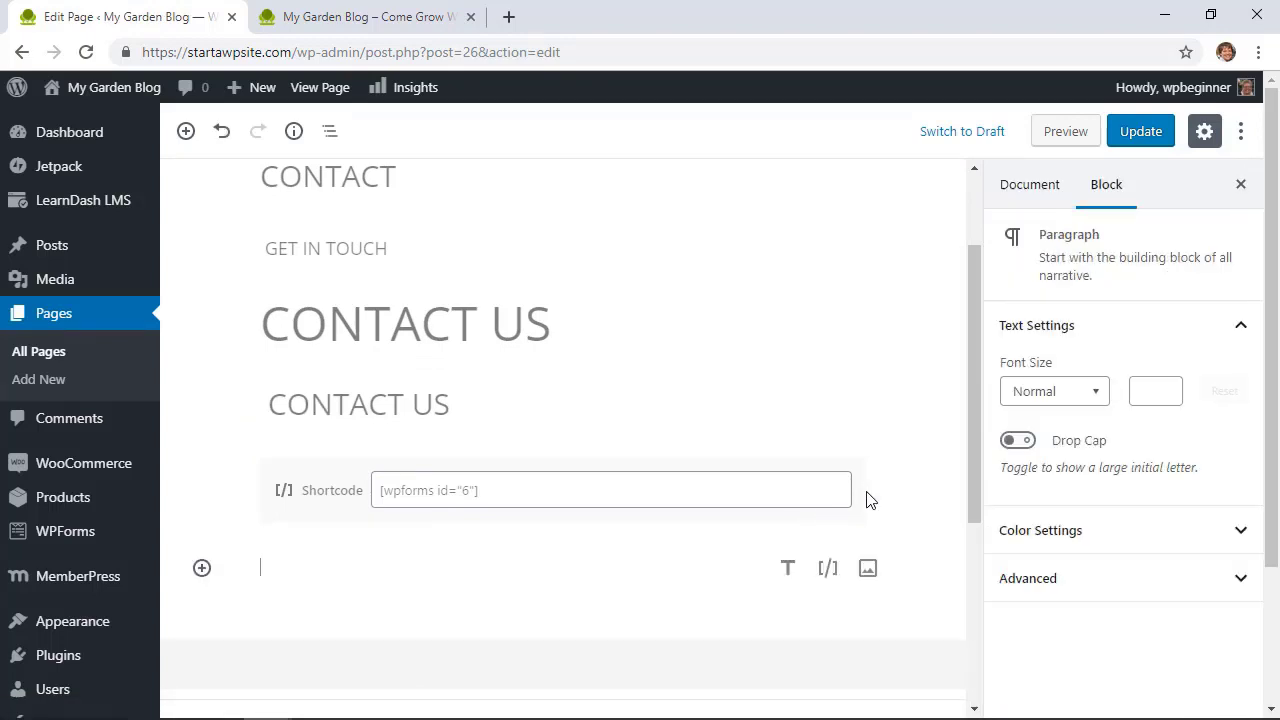
click(201, 570)
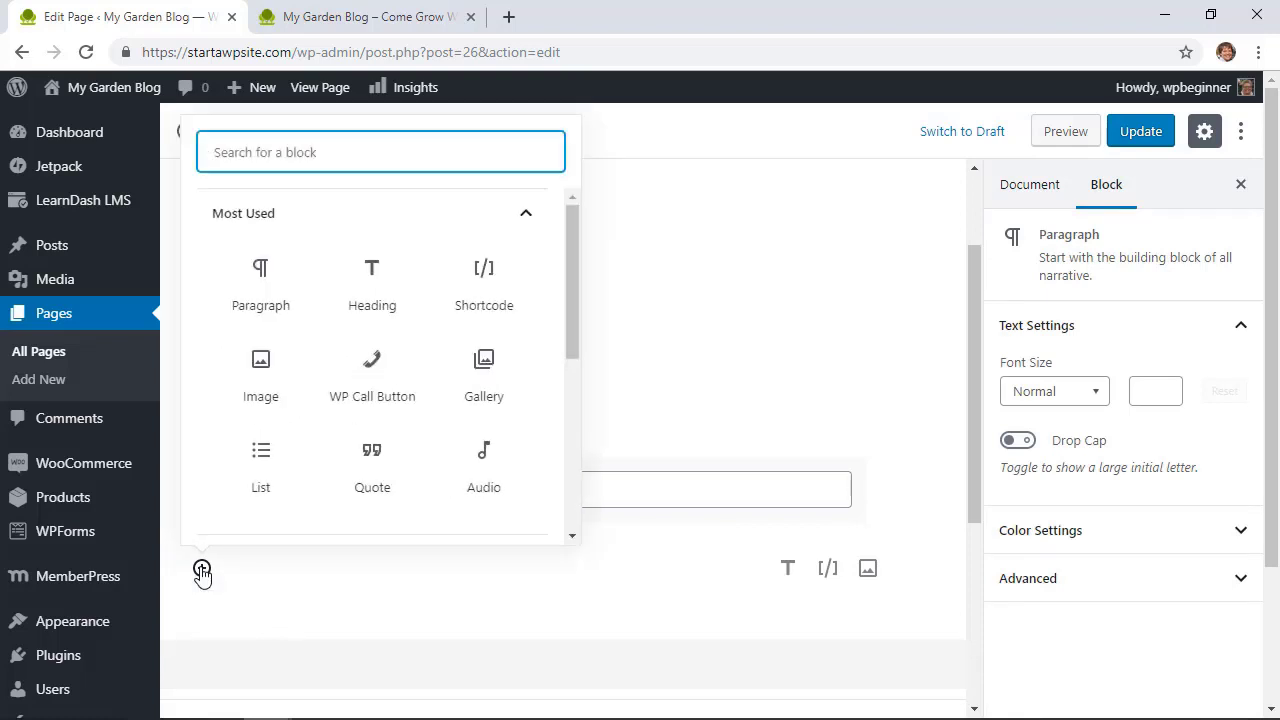
text(wp)
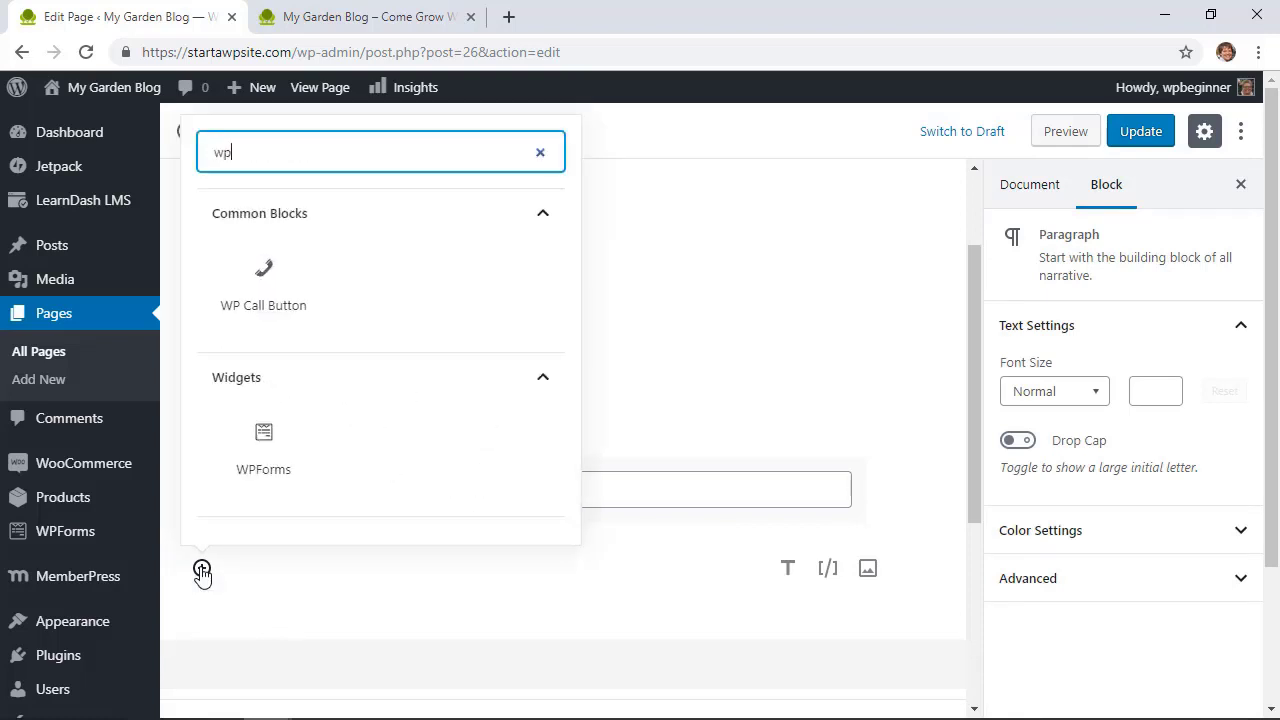
click(257, 286)
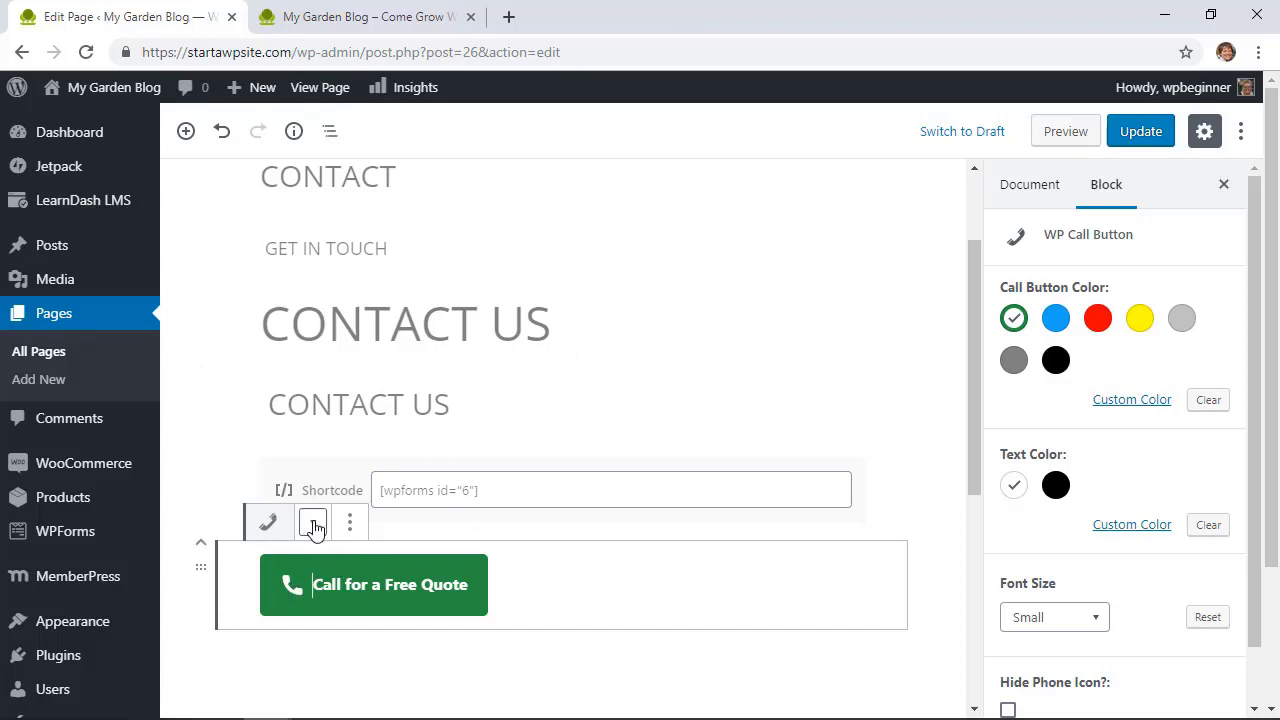
Try the red, blue, black and green preset colors on the call button block
scroll(500, 500, down, 1)
click(1097, 318)
click(1056, 318)
click(1056, 360)
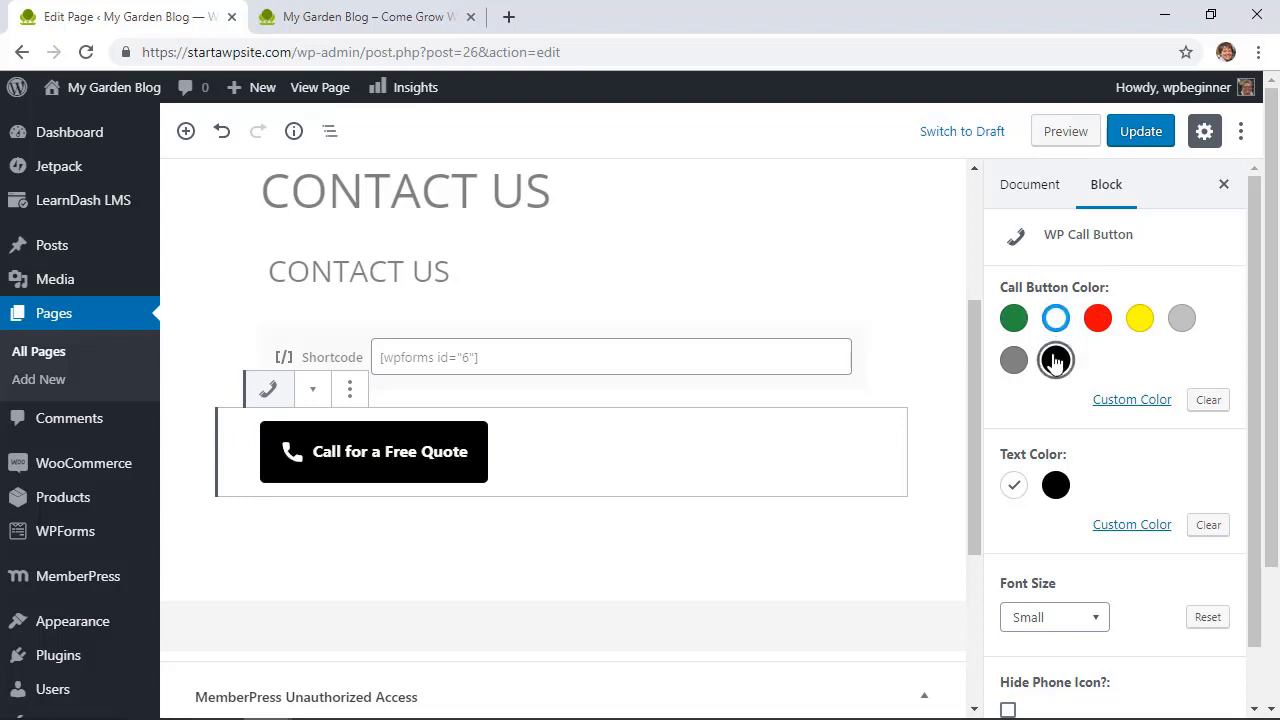
click(1013, 318)
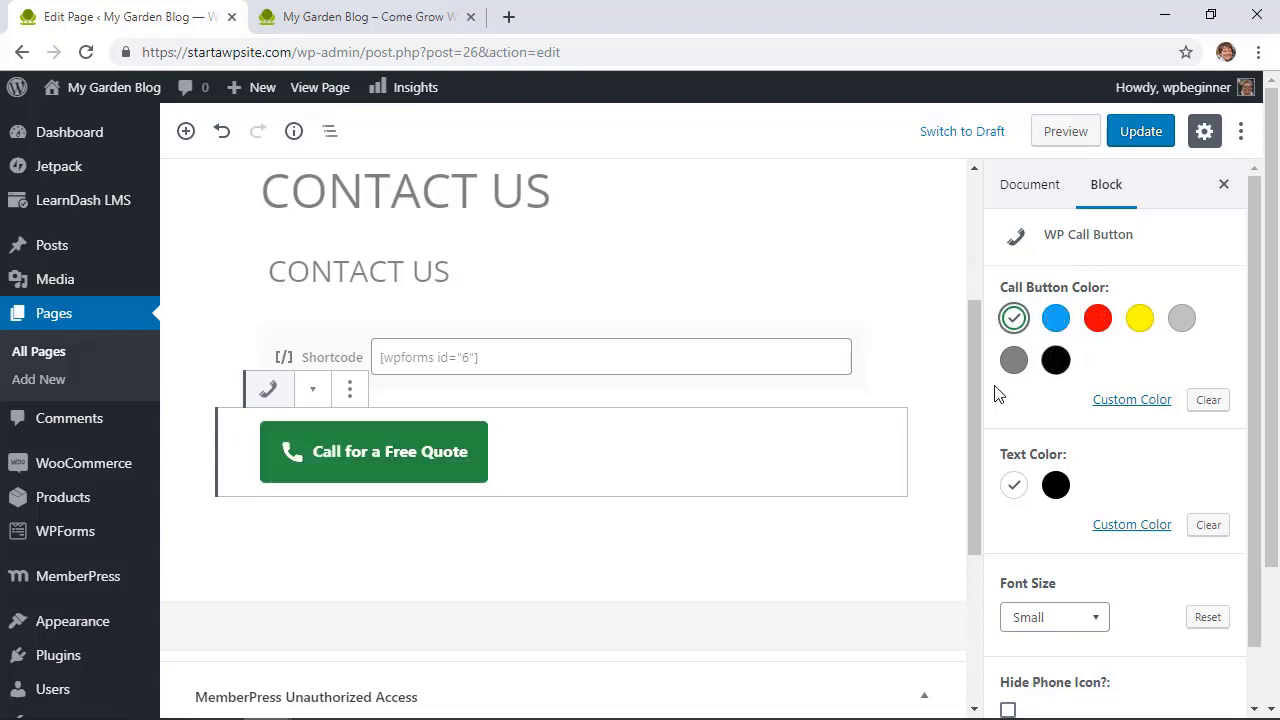
Give the call button block the custom color #ff6200 and update the Contact page
click(1132, 399)
key(BackSpace)
key(BackSpace)
key(BackSpace)
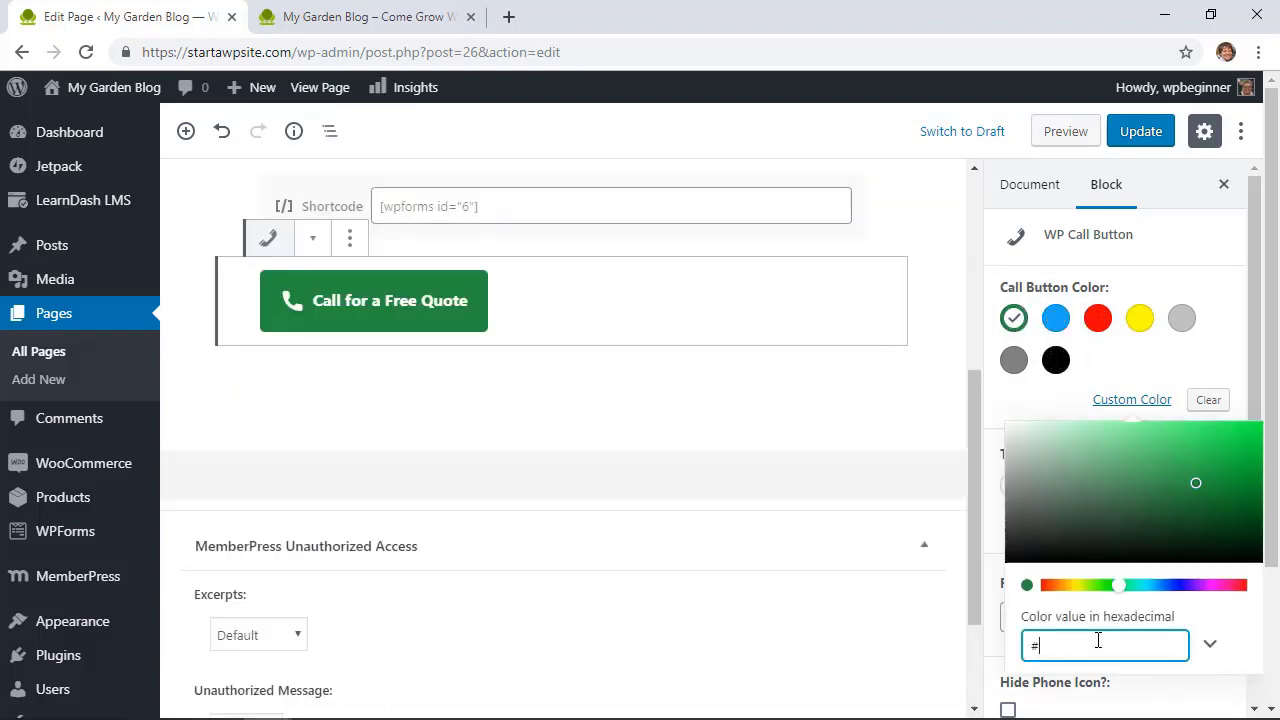
text(ff6200)
click(327, 428)
key(ctrl+s)
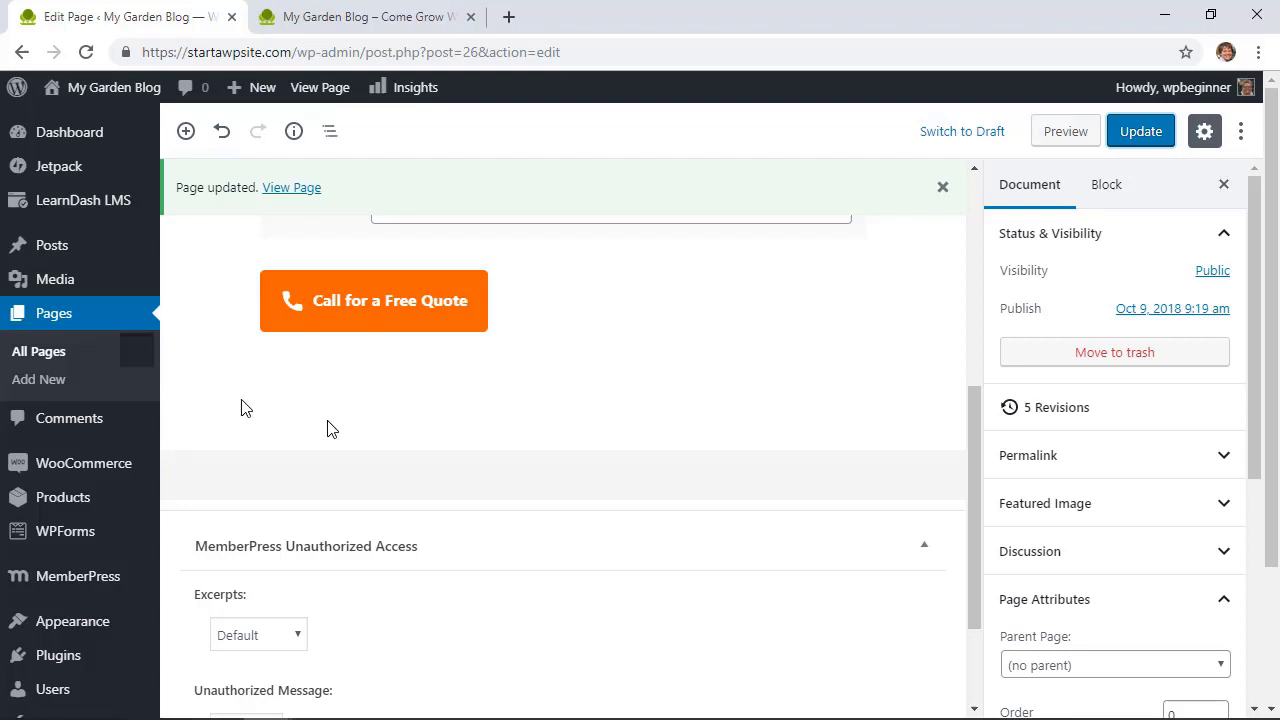
Leave the Contact page editor and go to the site's widget management screen
scroll(327, 428, up, 1)
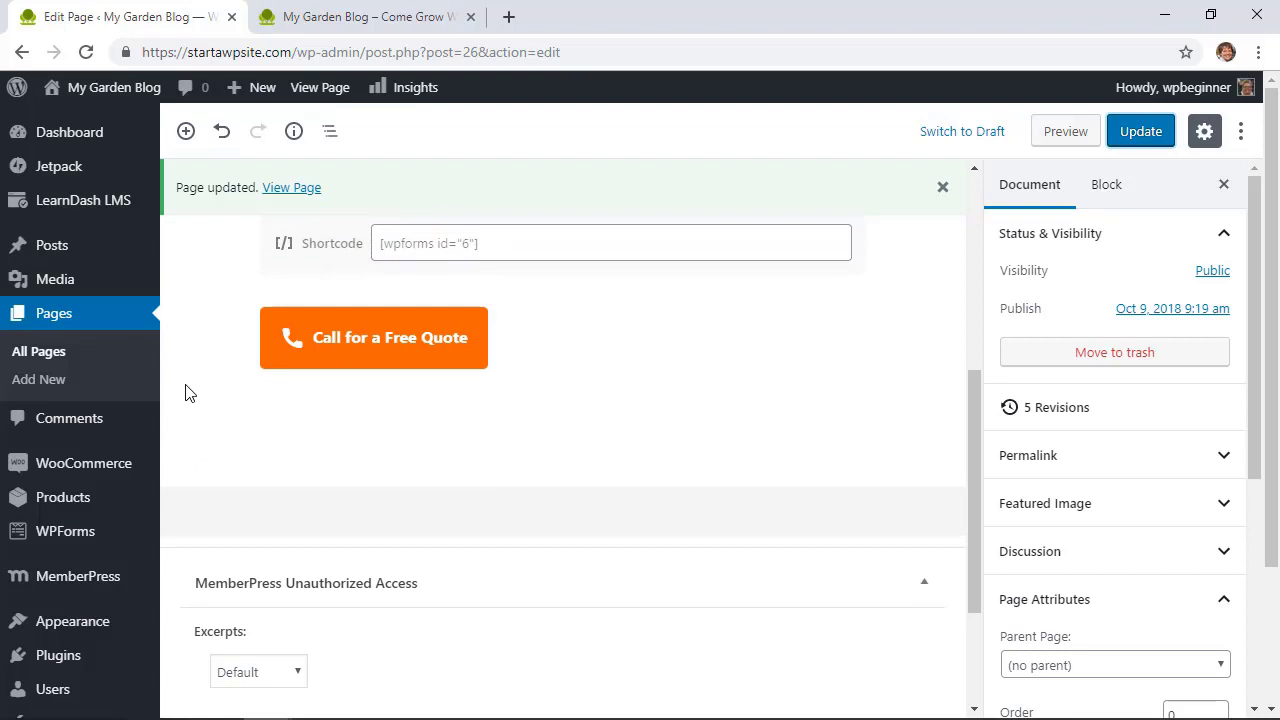
scroll(126, 343, down, 2)
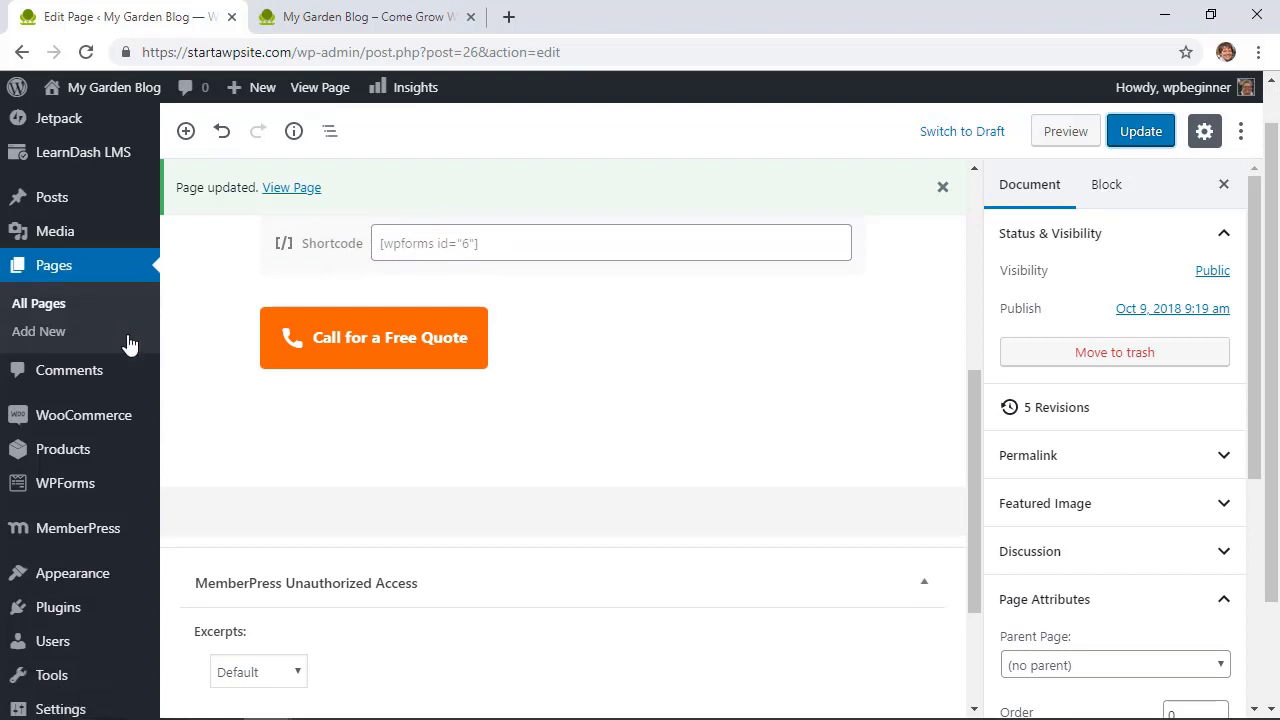
mouse_move(63, 449)
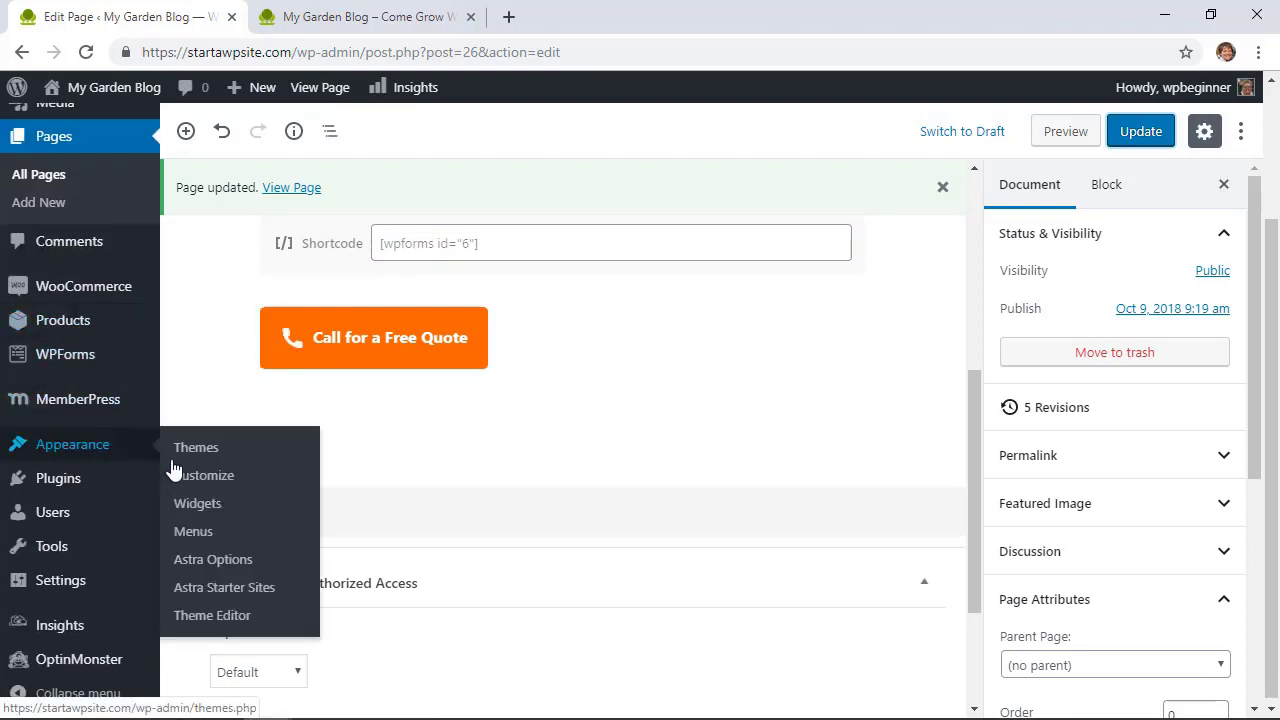
click(193, 512)
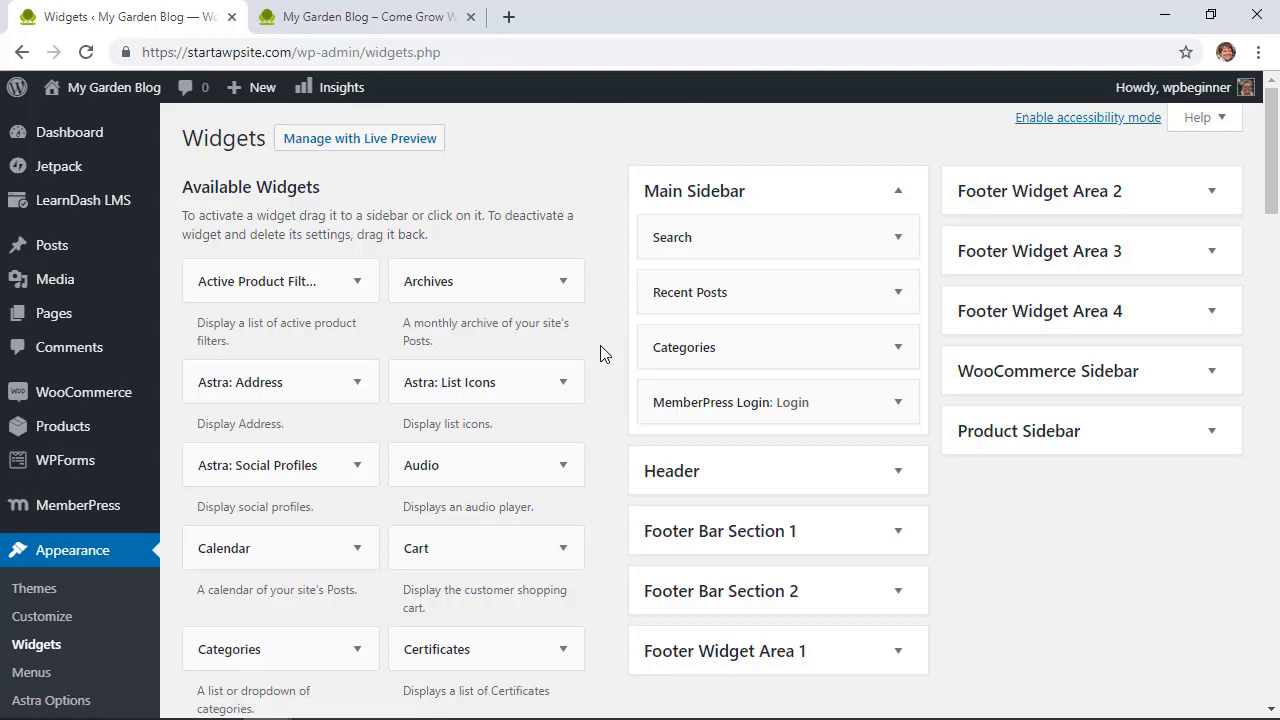
Add a WP Call Button widget at the start of the Main Sidebar, before the Search widget
scroll(599, 360, down, 8)
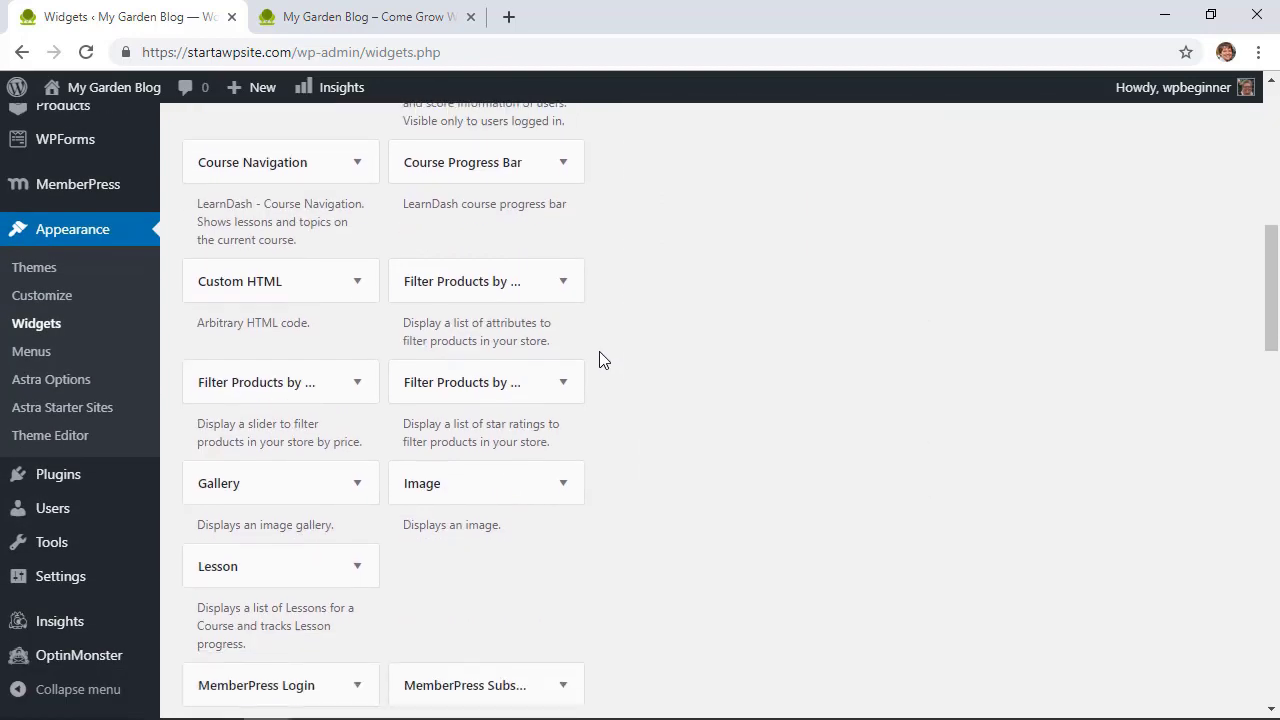
scroll(599, 360, down, 12)
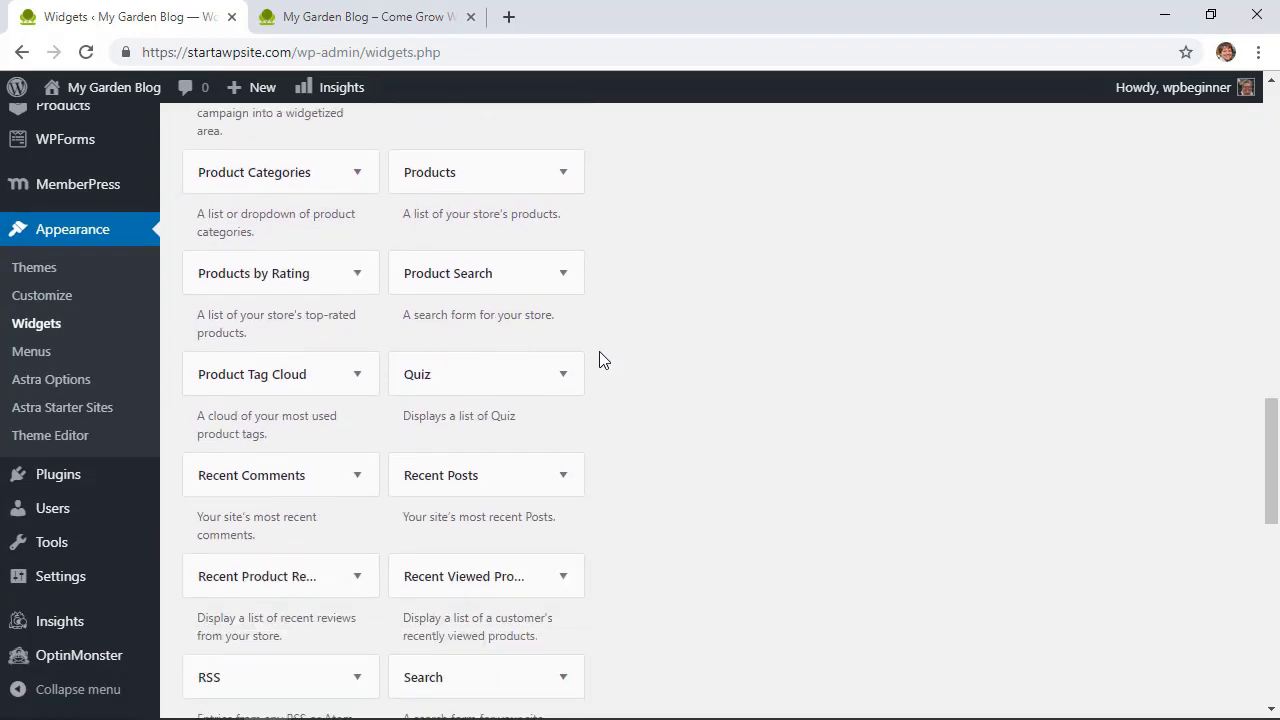
scroll(599, 360, down, 1)
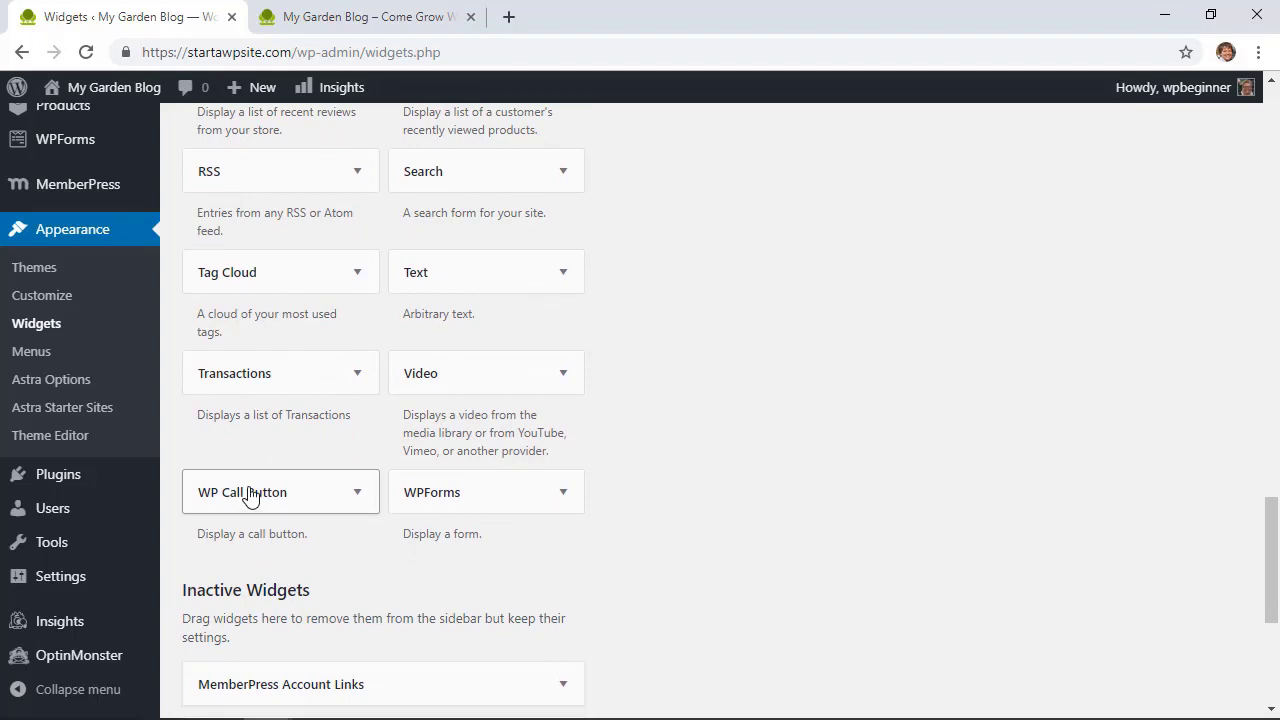
drag(249, 497, 713, 240)
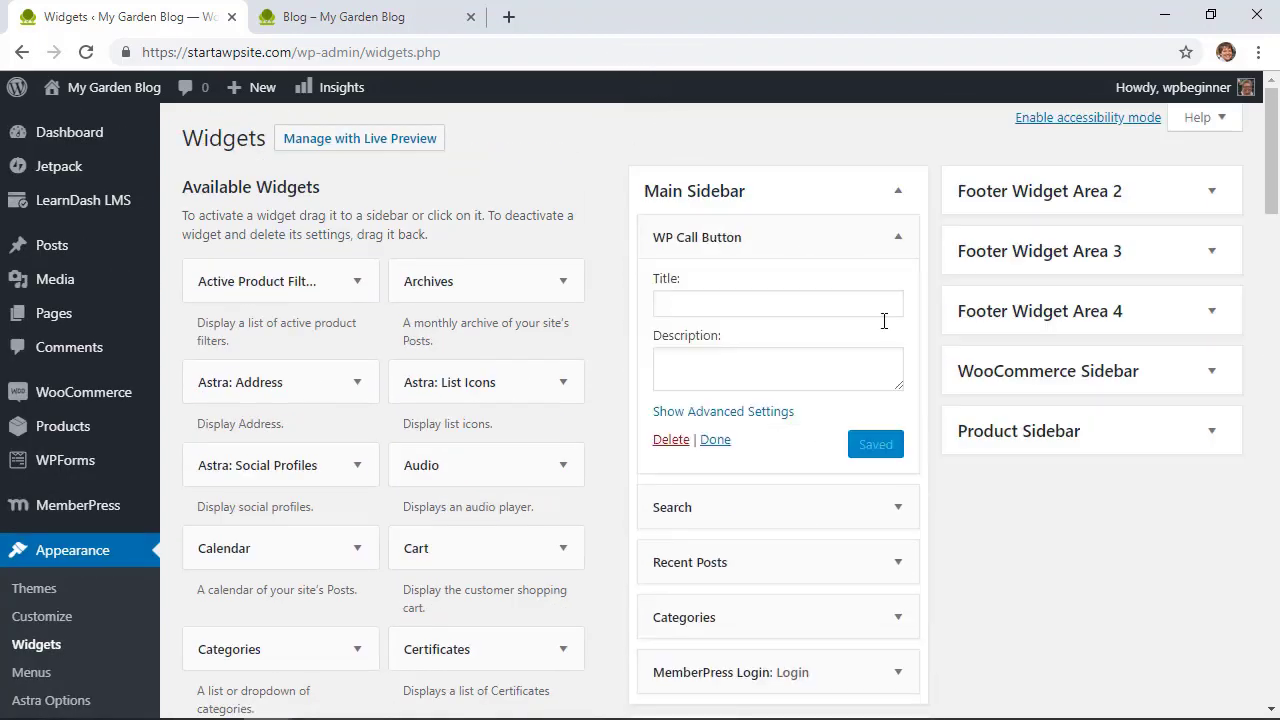
Show the call button widget's advanced text, color and phone icon settings, and close the widget
click(710, 411)
scroll(845, 480, down, 1)
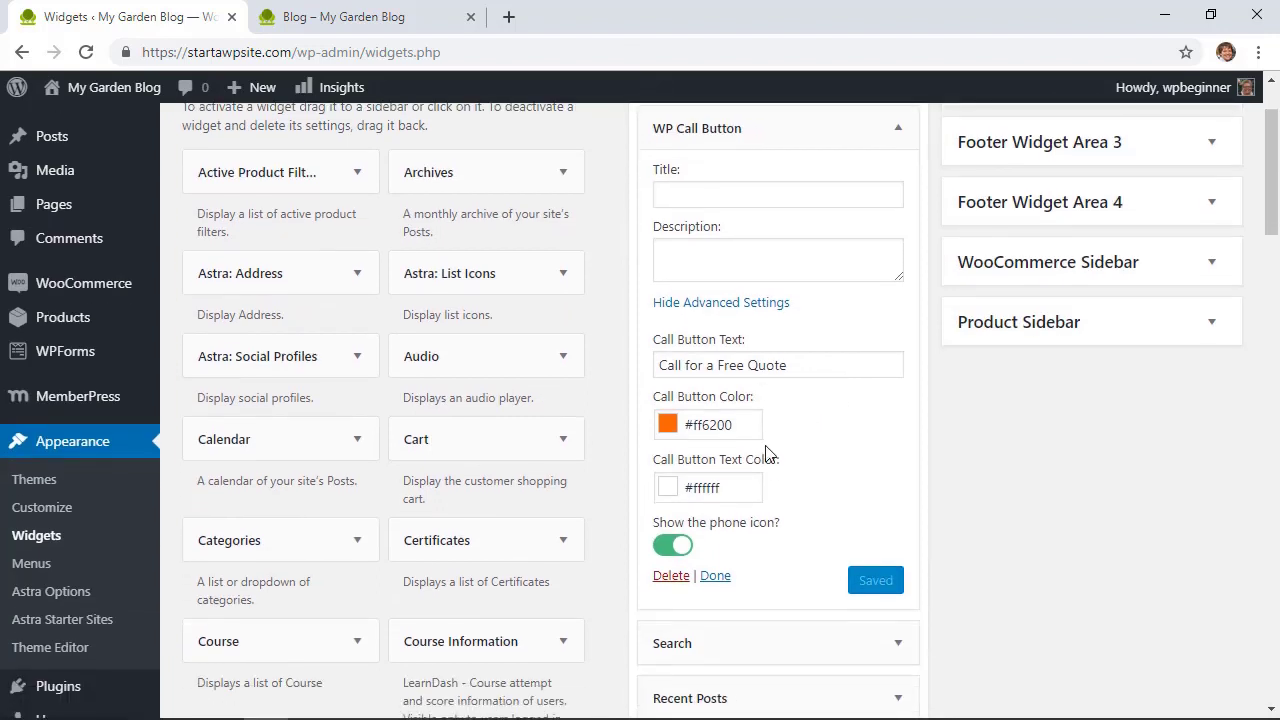
scroll(778, 567, down, 1)
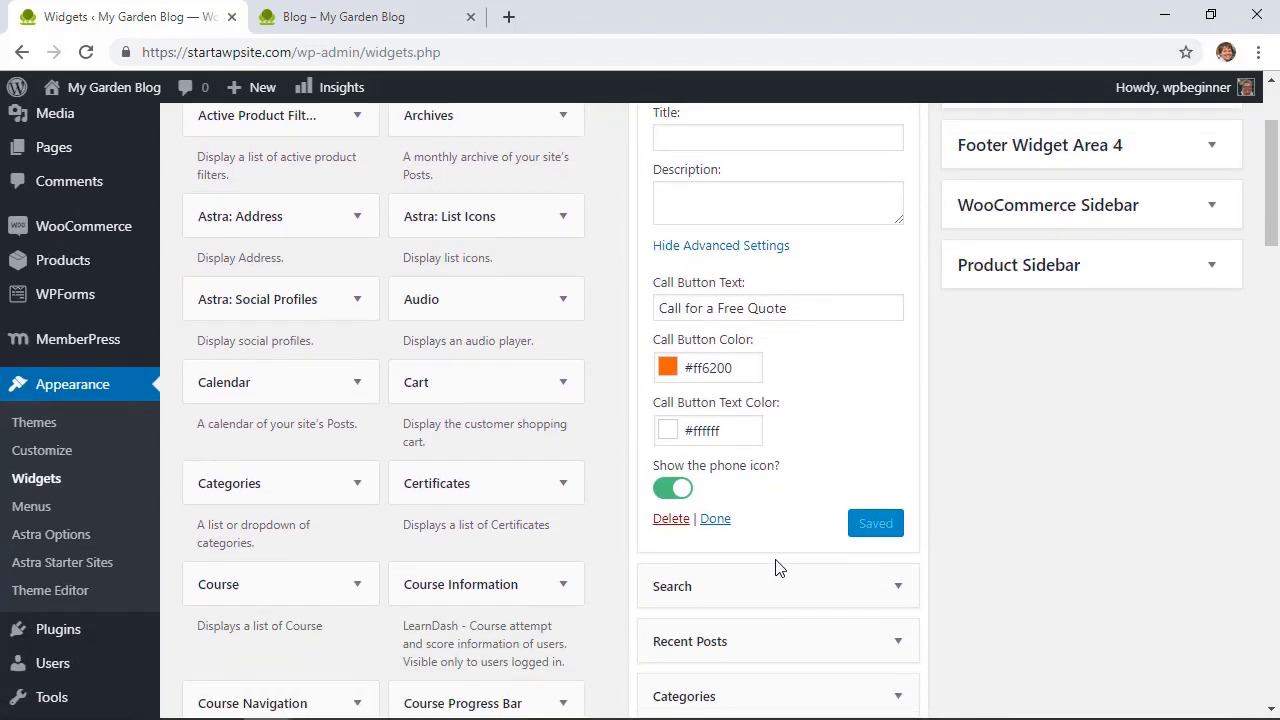
scroll(778, 567, up, 1)
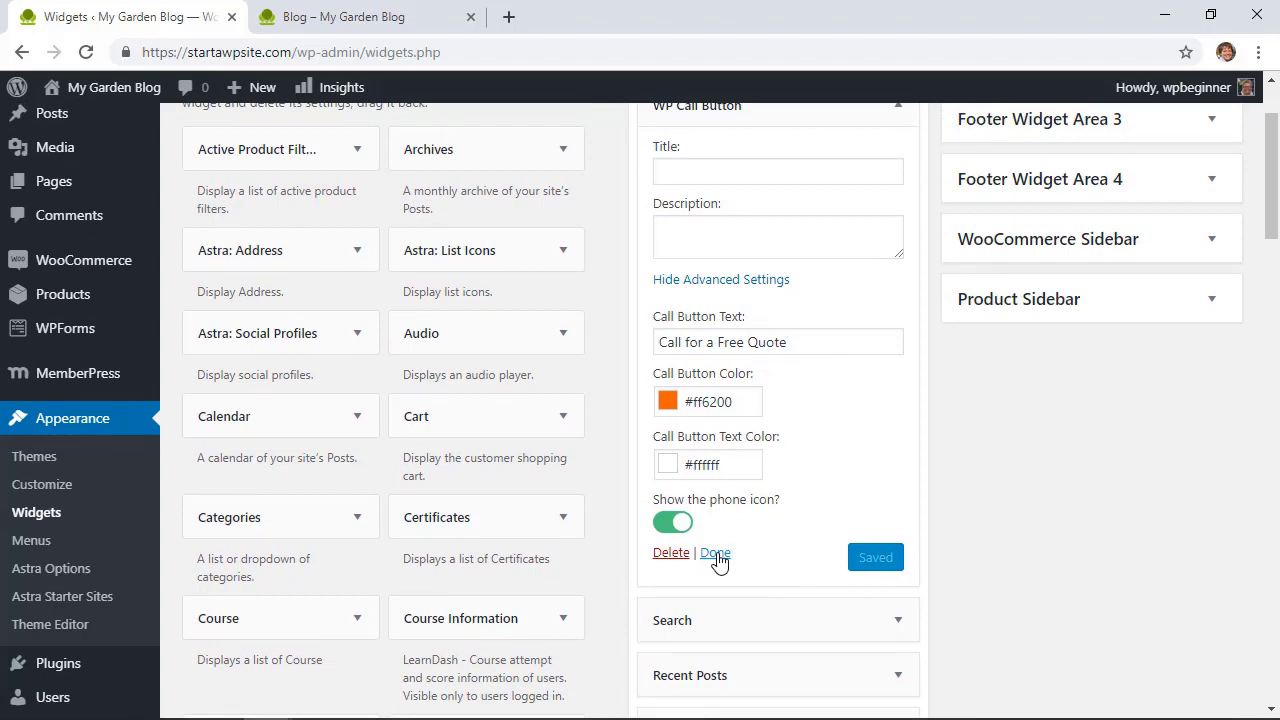
click(715, 553)
scroll(843, 334, up, 2)
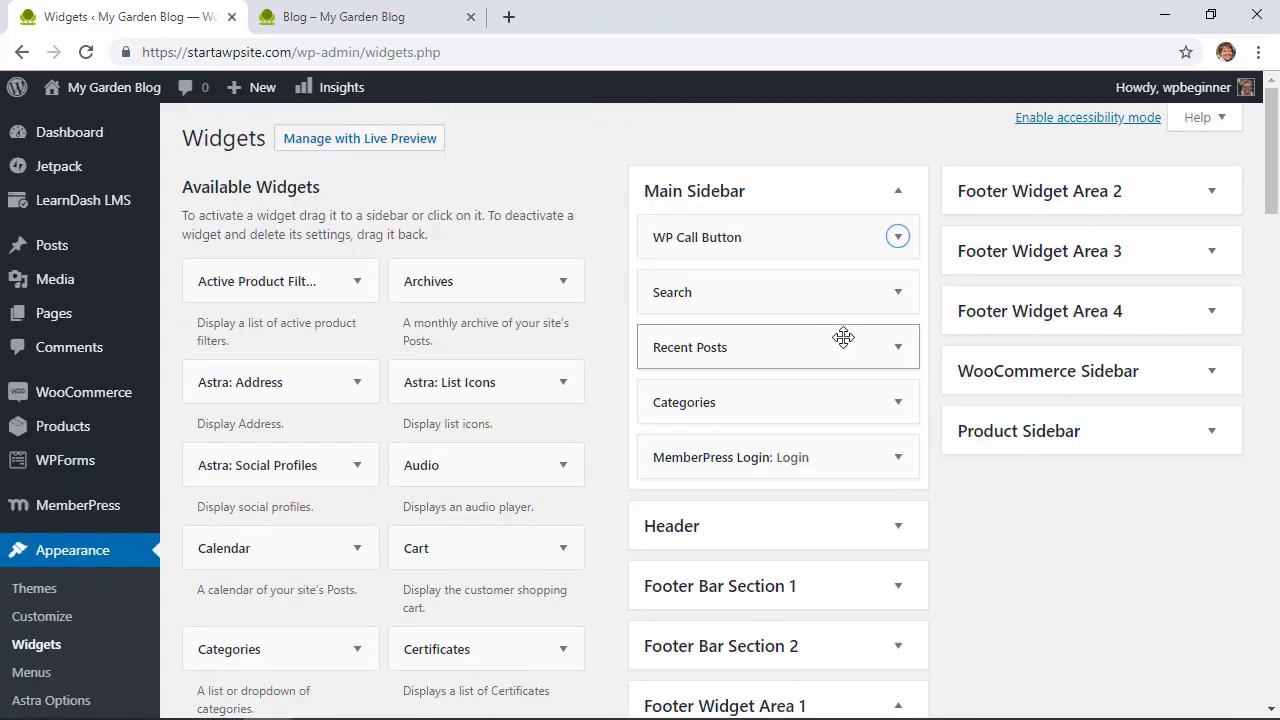
Reload the blog page to check the call button in its sidebar, and return to the widgets screen
click(390, 24)
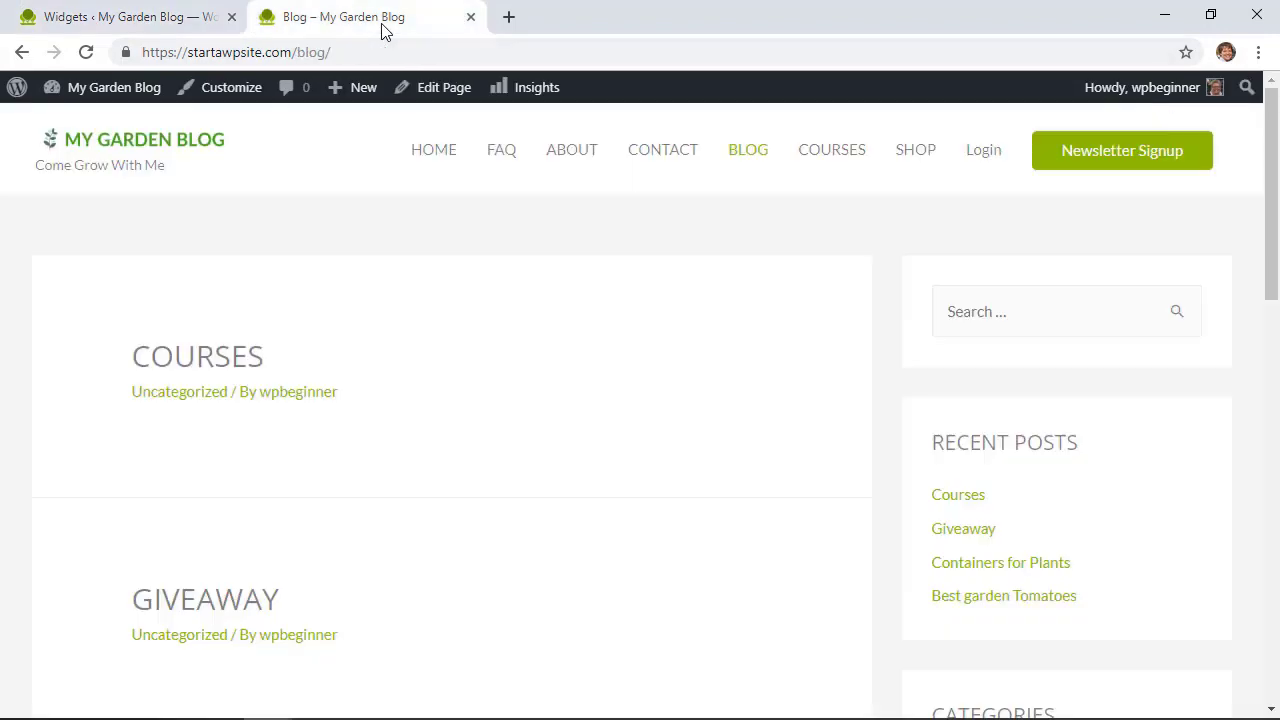
click(86, 52)
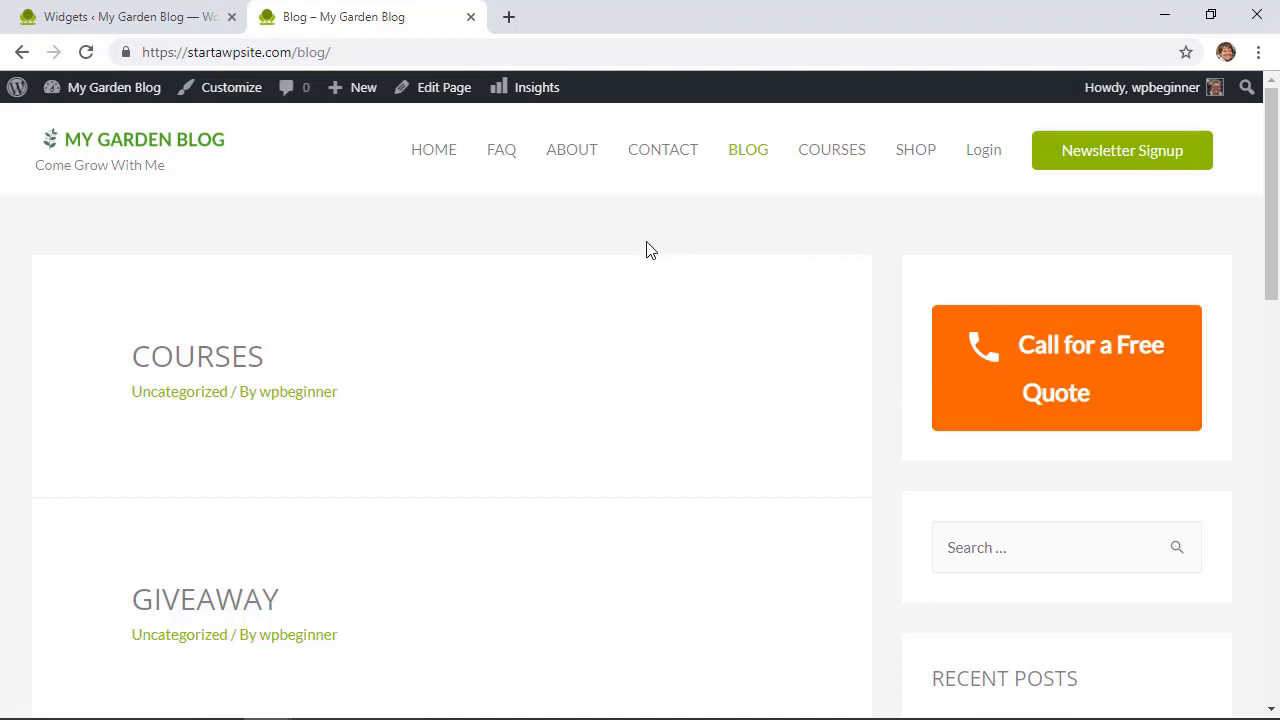
click(189, 24)
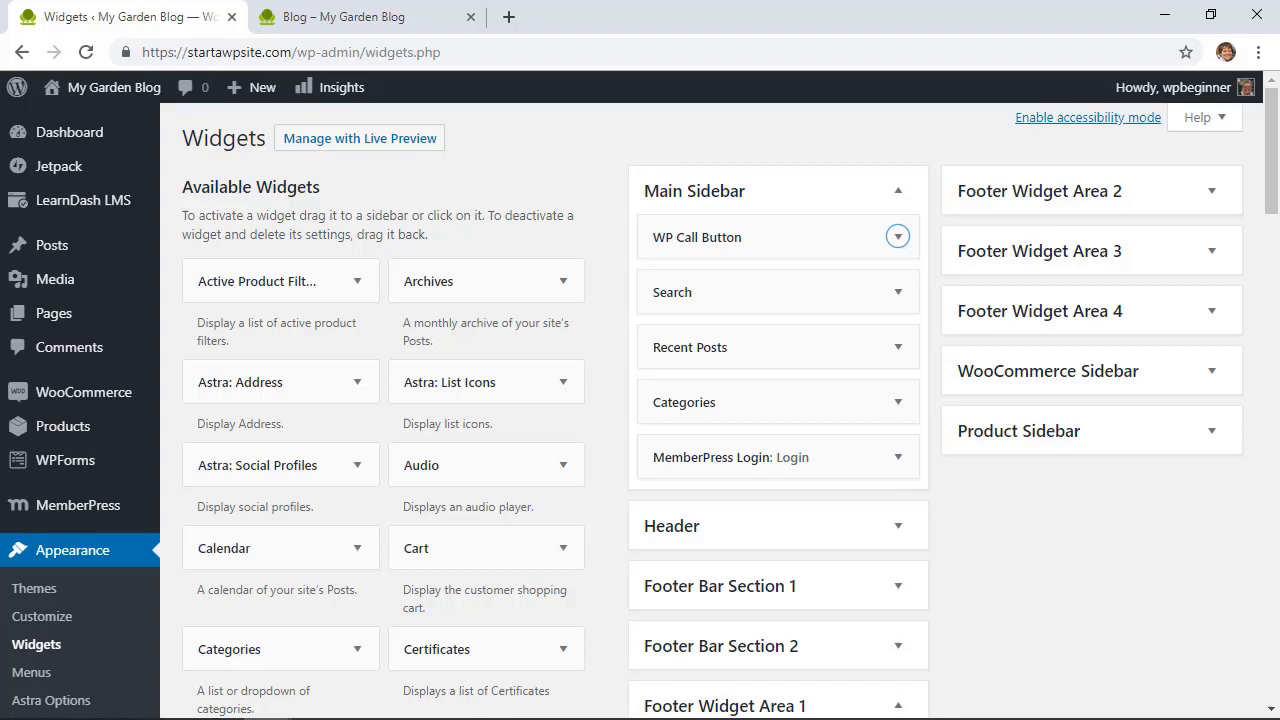
Delete the WP Call Button widget from the Main Sidebar
click(896, 237)
scroll(780, 438, down, 1)
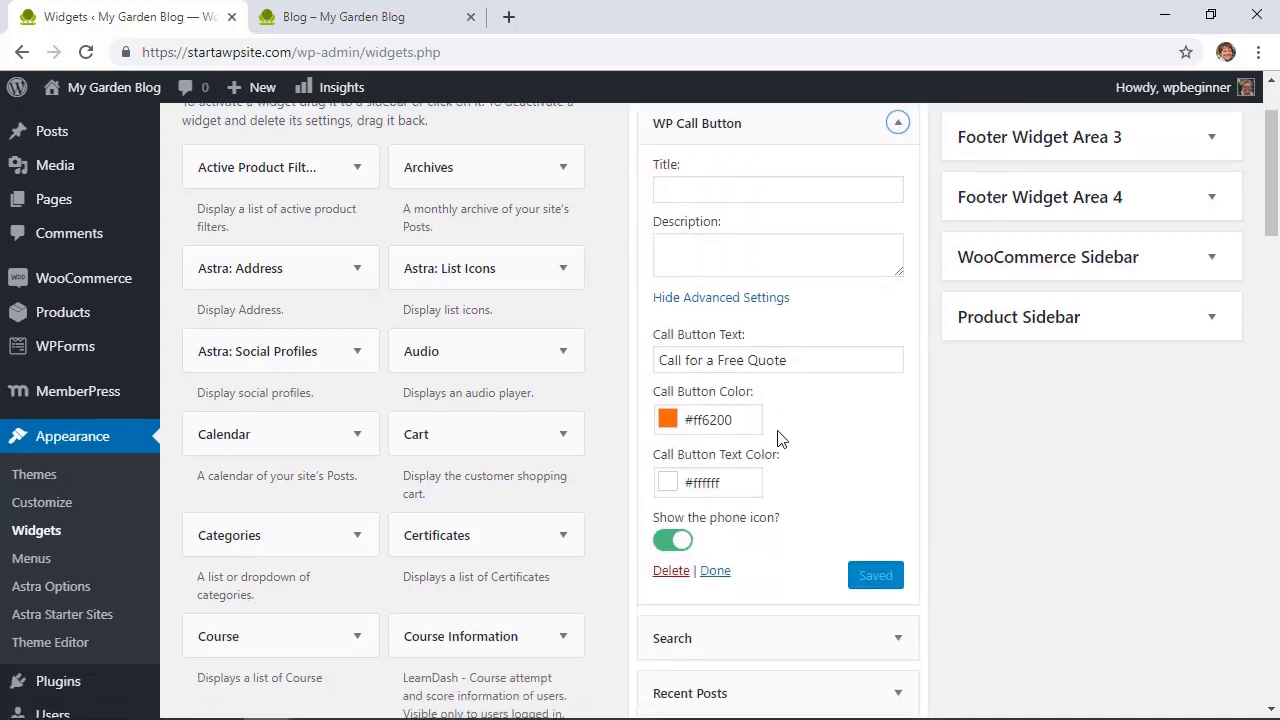
click(662, 572)
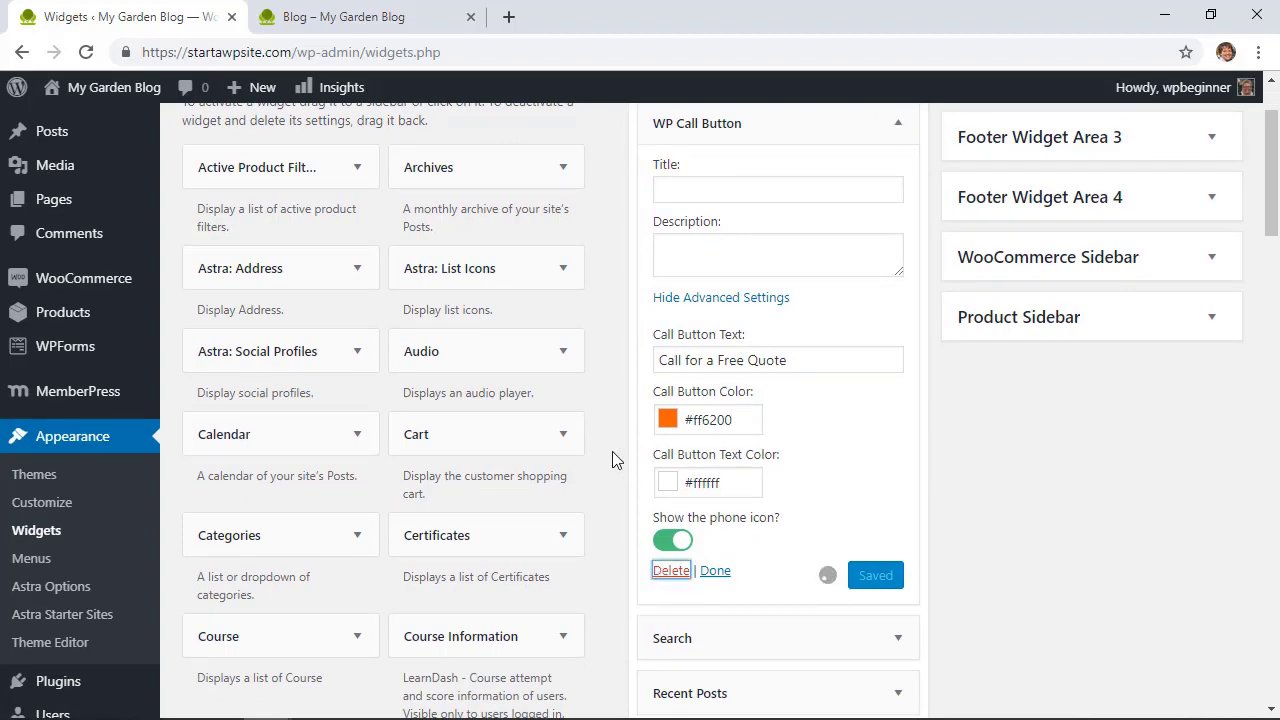
scroll(612, 455, up, 1)
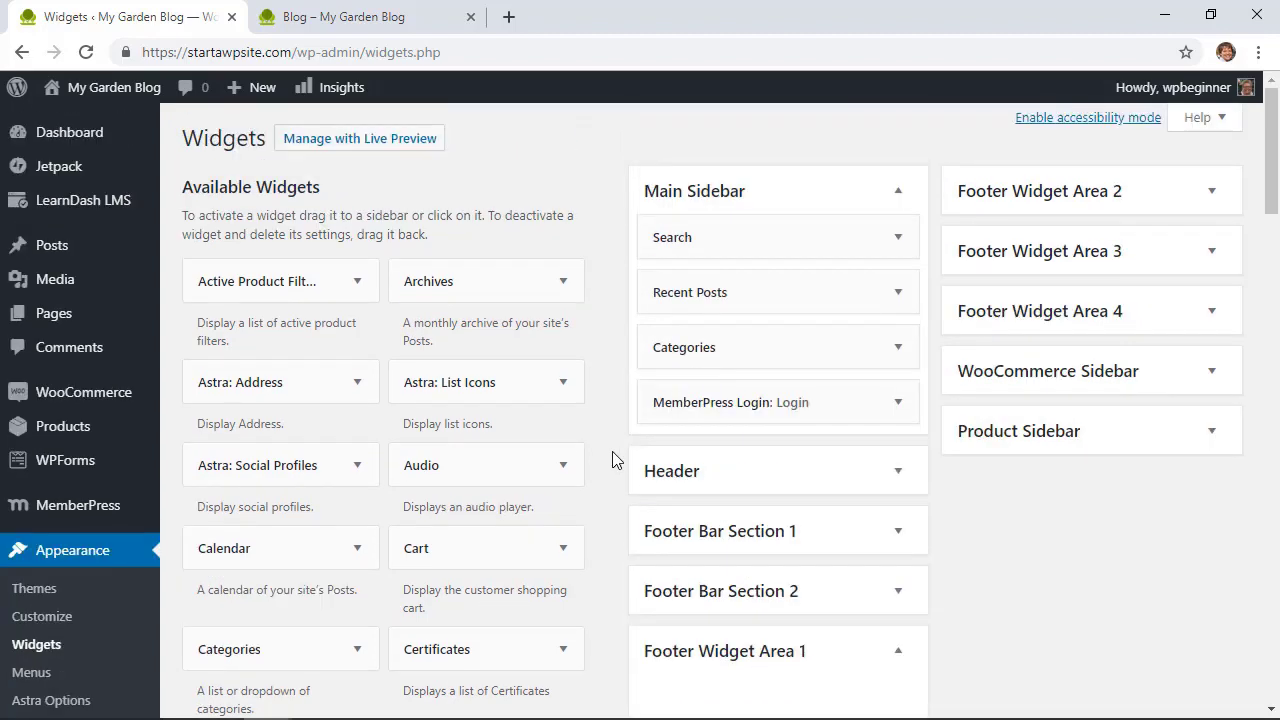
Add a Custom HTML widget at the start of the Main Sidebar and paste in the two tel: link code snippets
scroll(612, 459, down, 1)
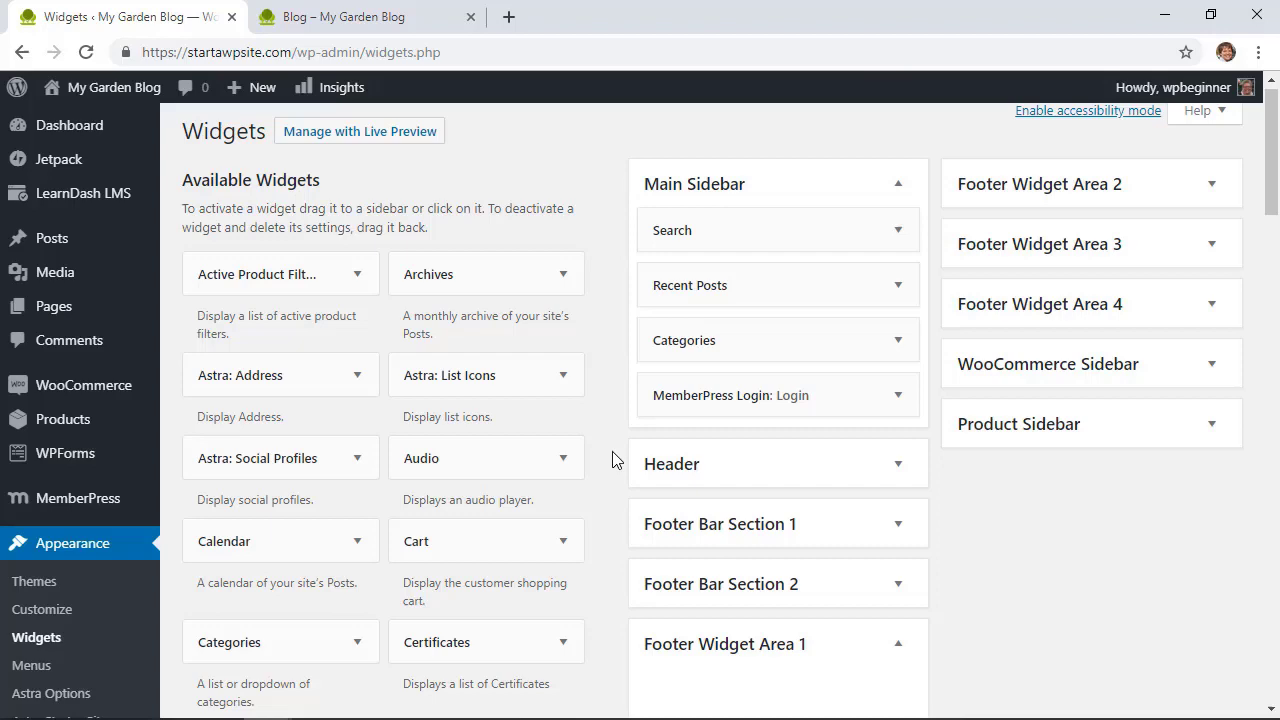
scroll(613, 460, down, 3)
scroll(613, 460, down, 3)
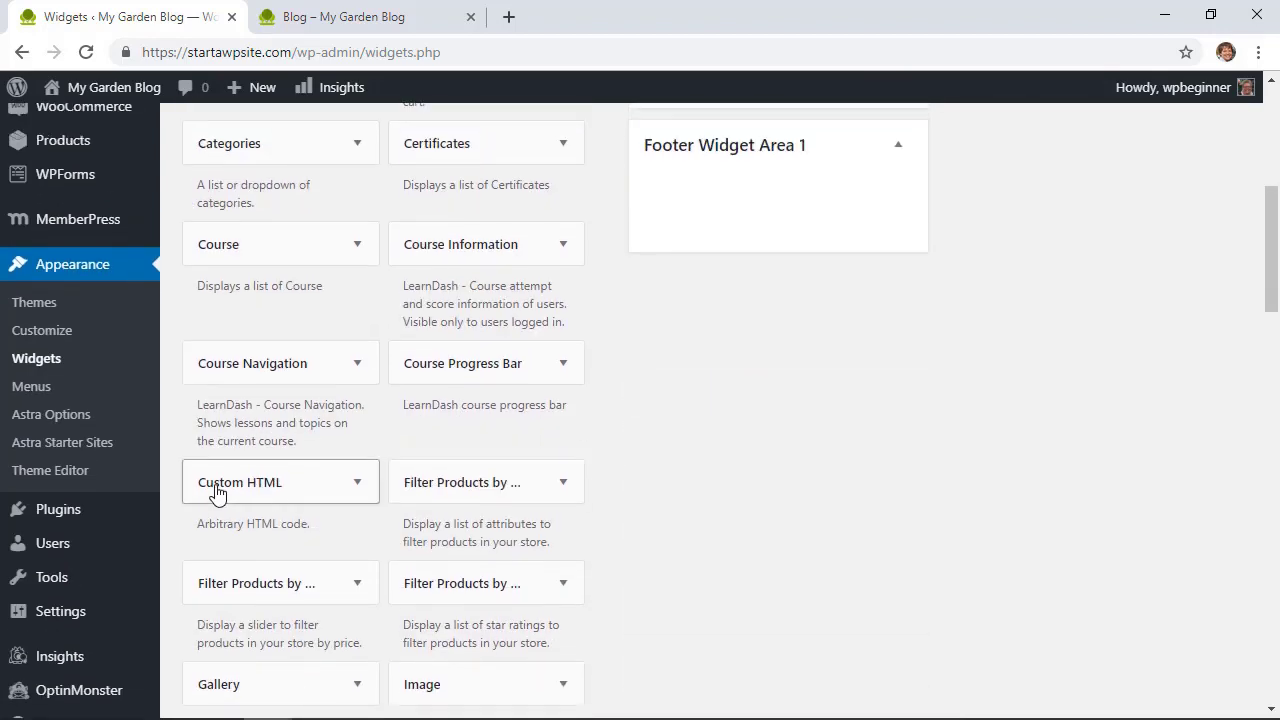
drag(217, 494, 676, 180)
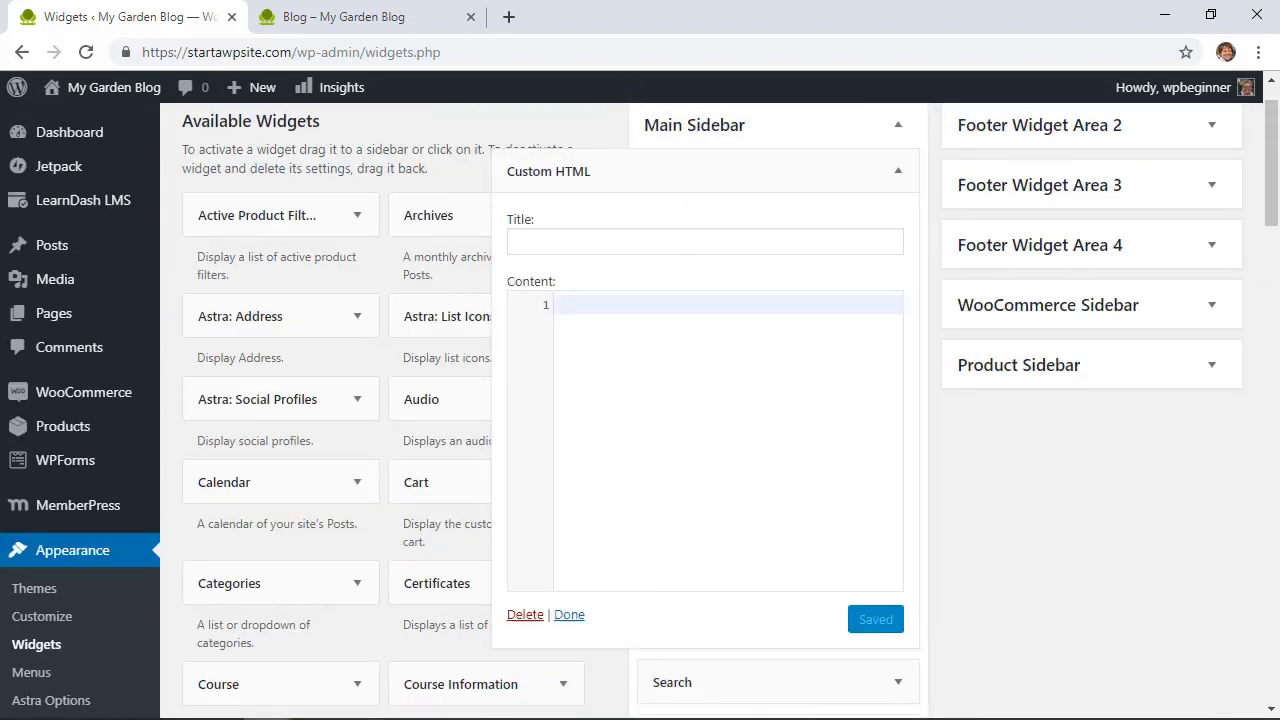
key(ctrl+v)
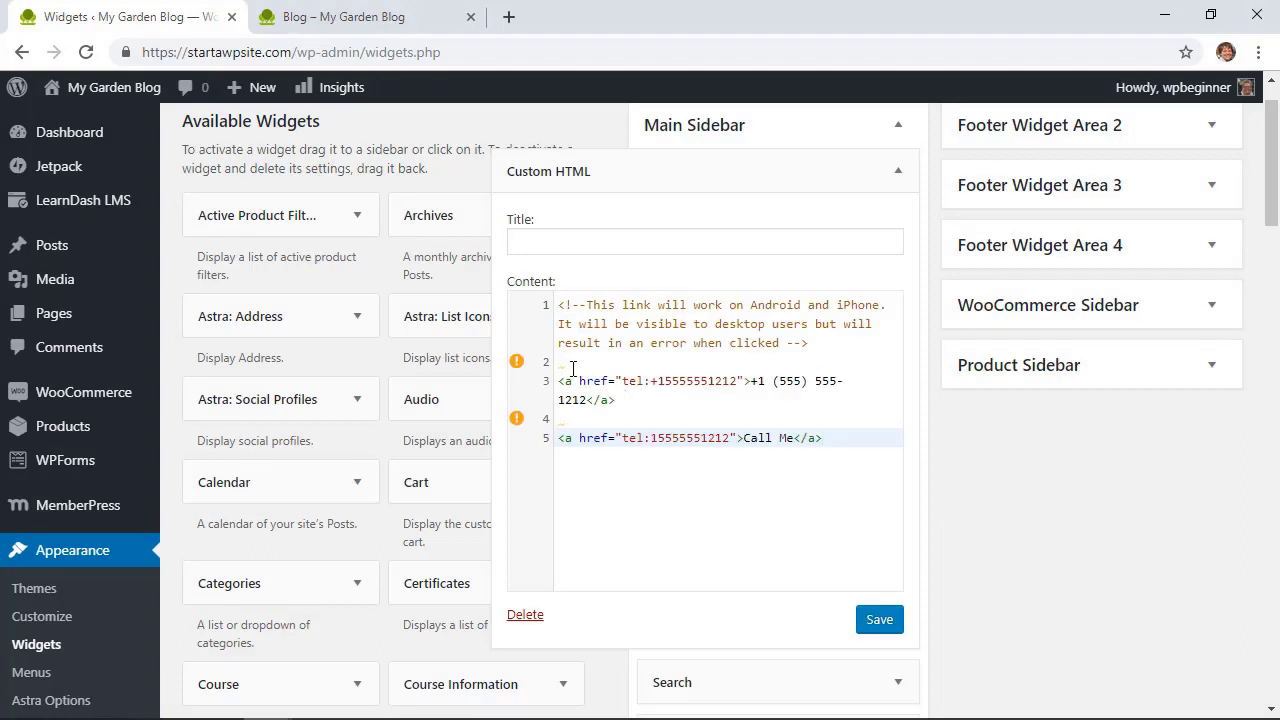
Remove the two blank lines from the Custom HTML widget's code and save the widget
click(573, 362)
key(BackSpace)
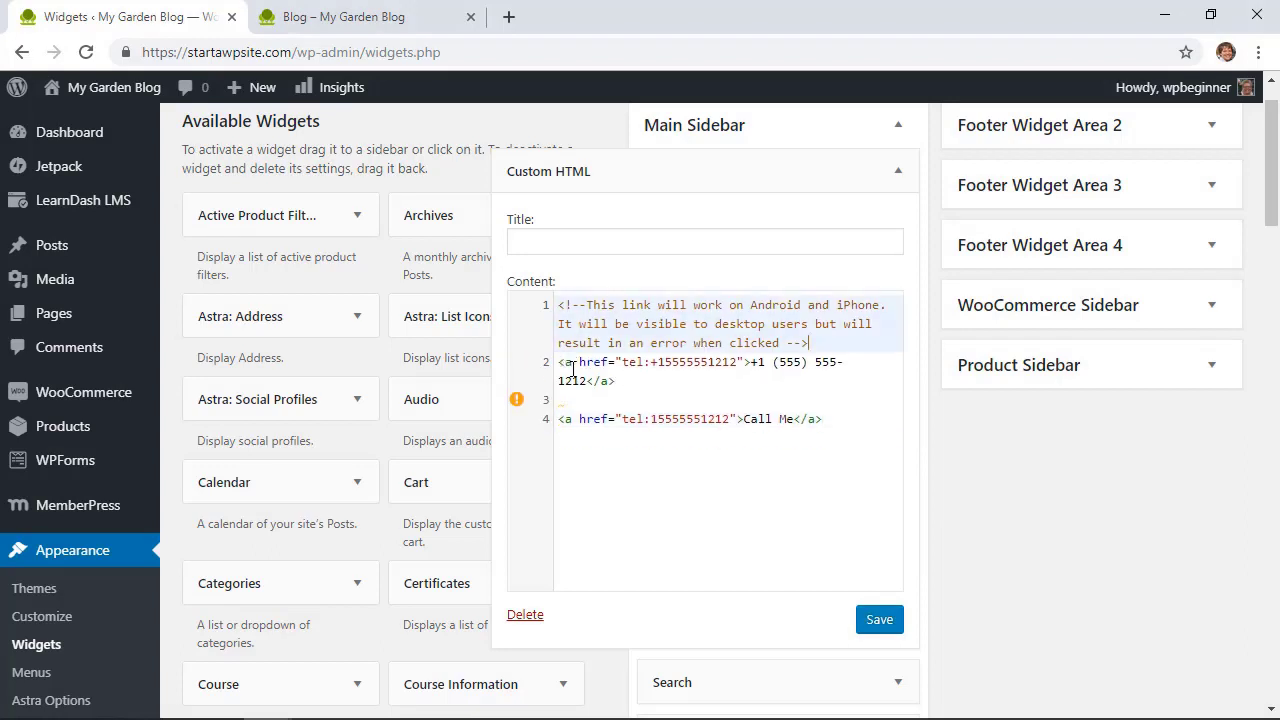
click(578, 400)
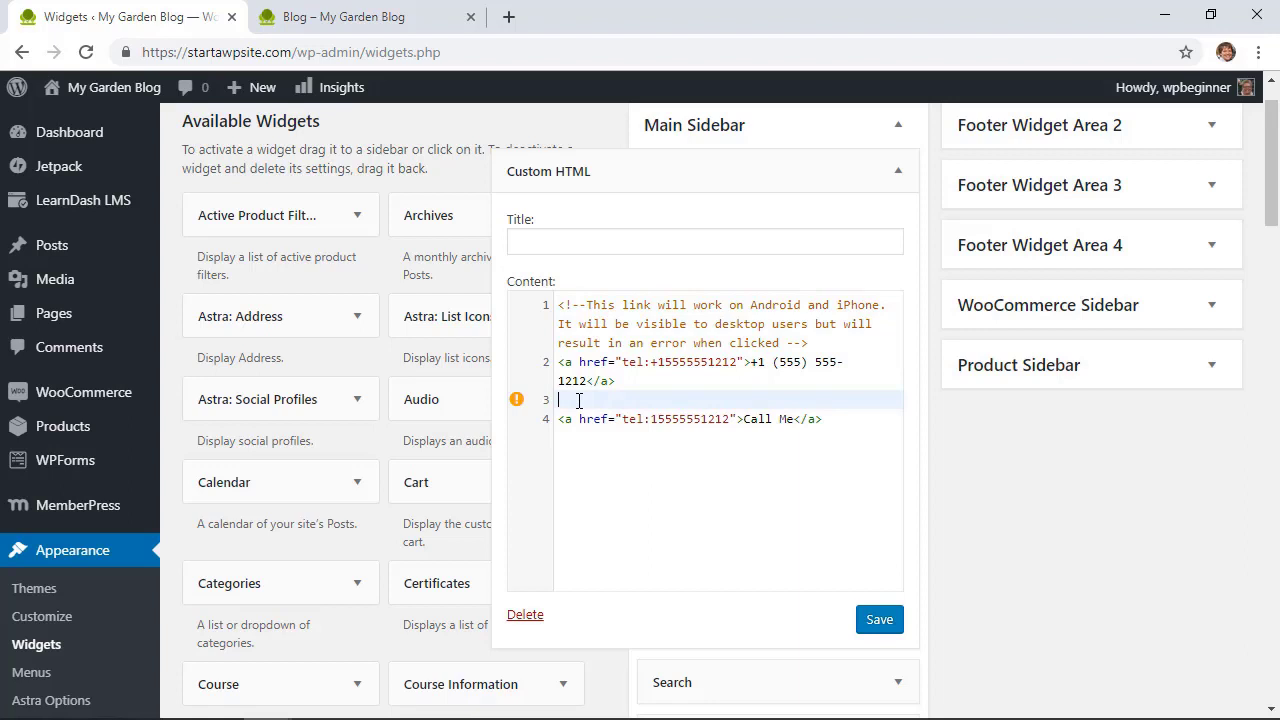
key(BackSpace)
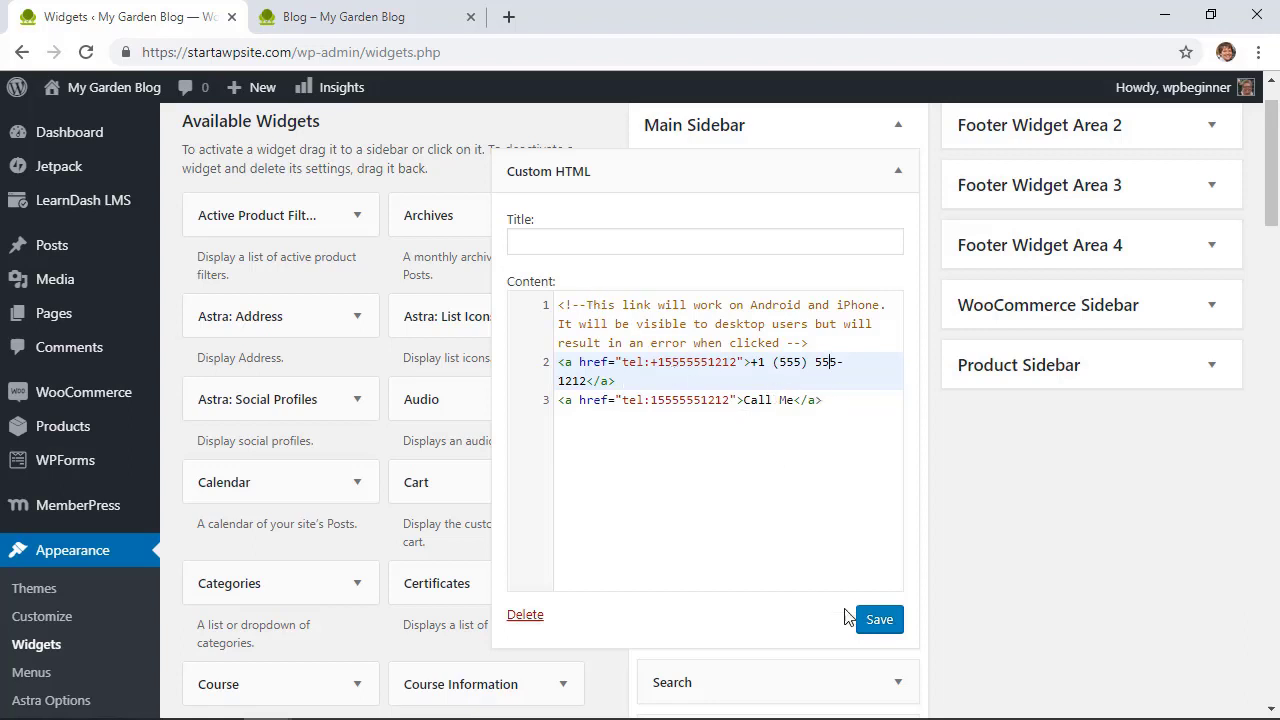
click(872, 622)
Reload the blog page to check the phone links in the sidebar, and return to the widget editor
click(350, 22)
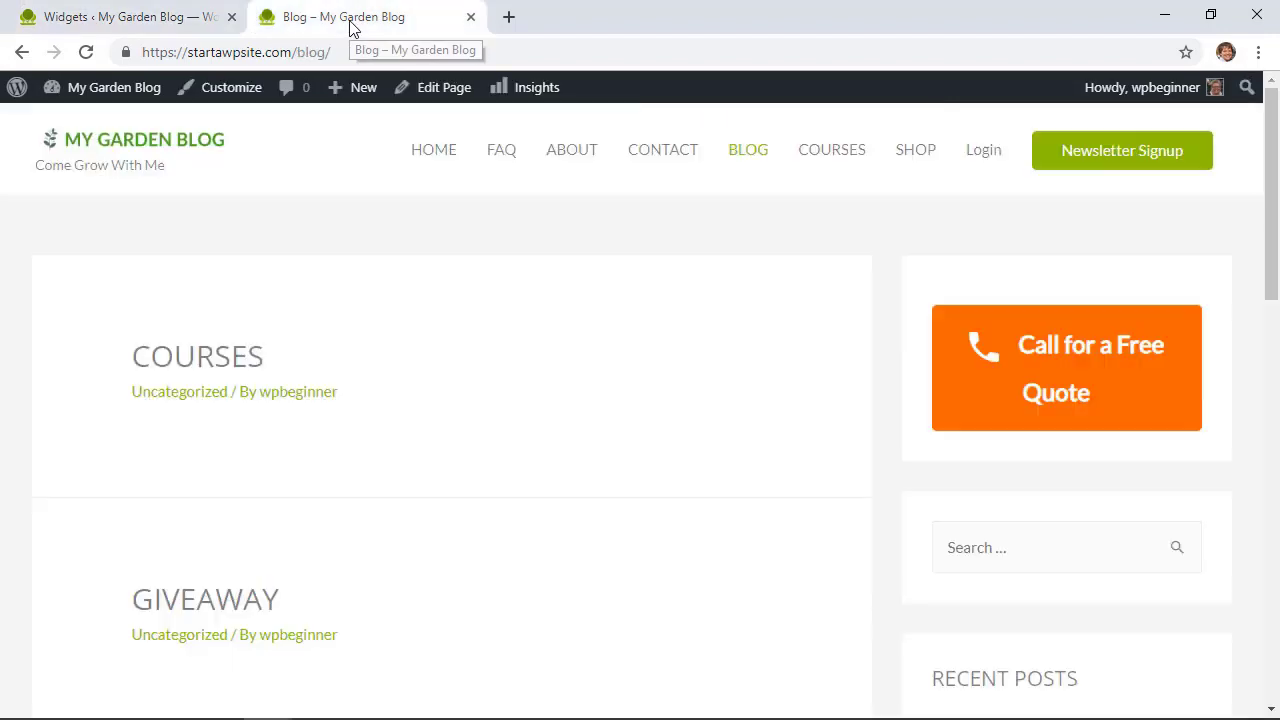
click(86, 54)
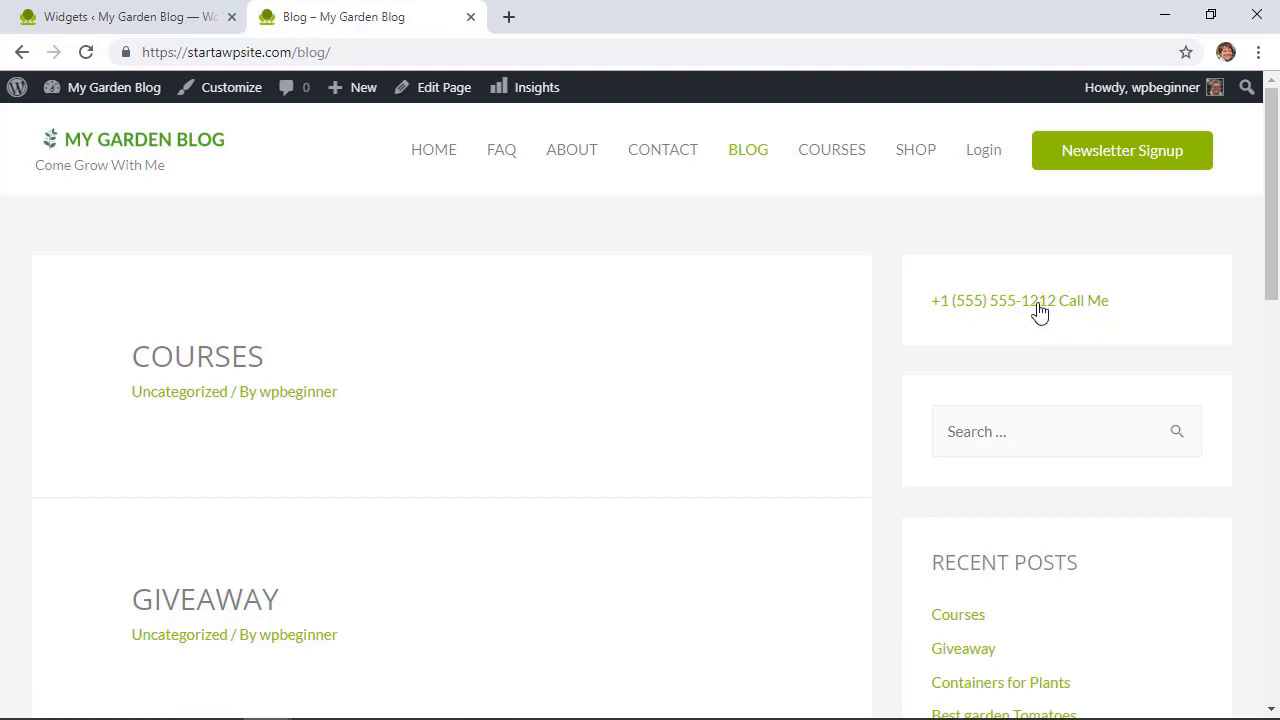
key(ctrl+shift+Tab)
Insert a <br> line between the phone number link and the Call Me link, and save the widget
click(628, 390)
key(Return)
text(<br)
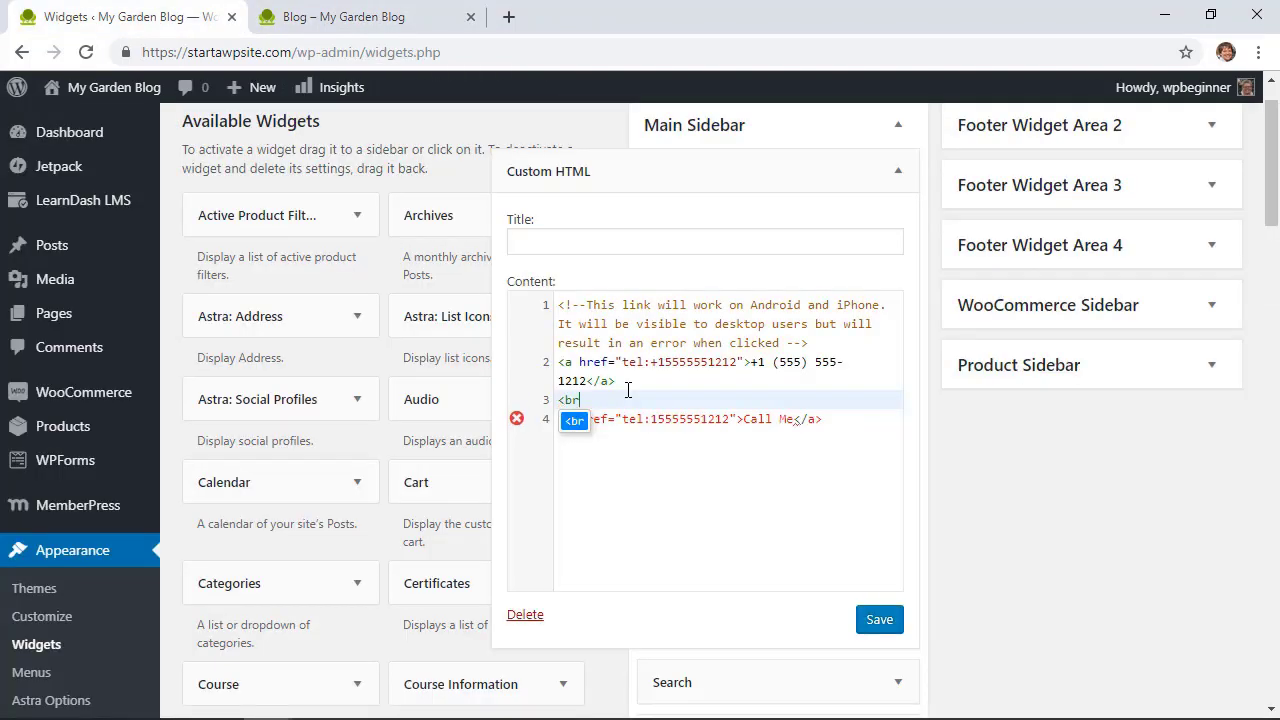
text(>)
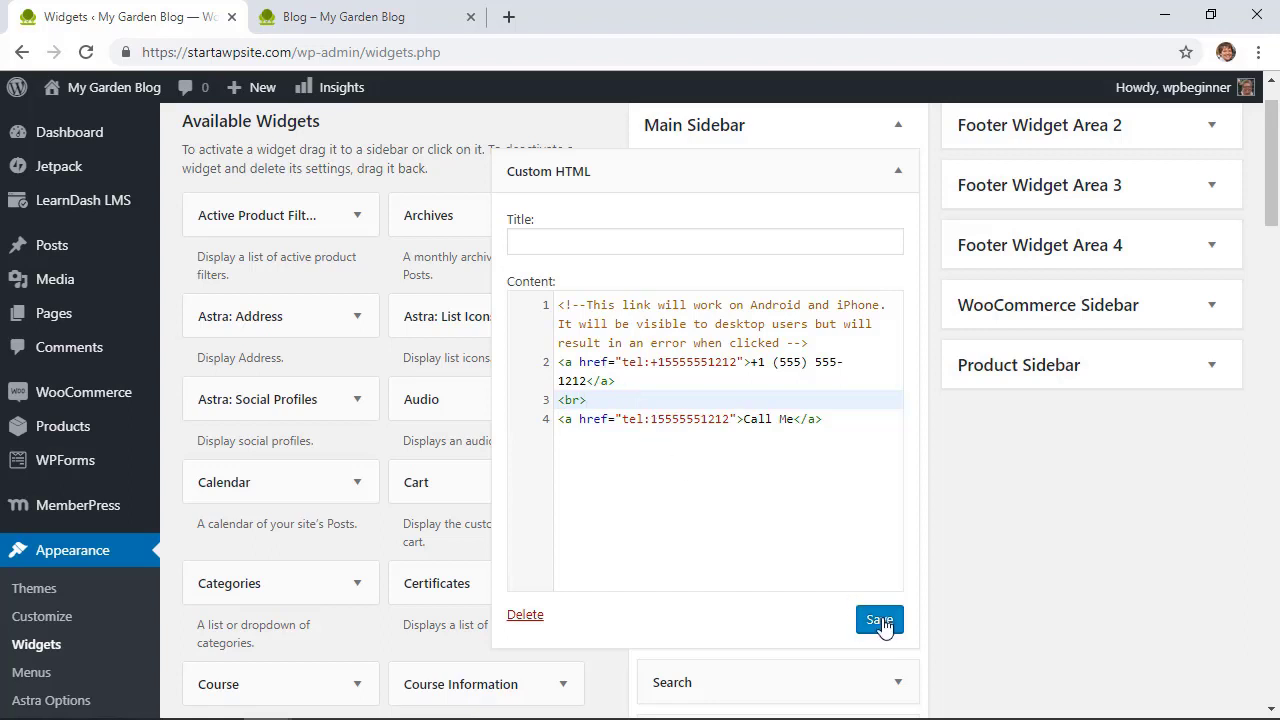
click(880, 620)
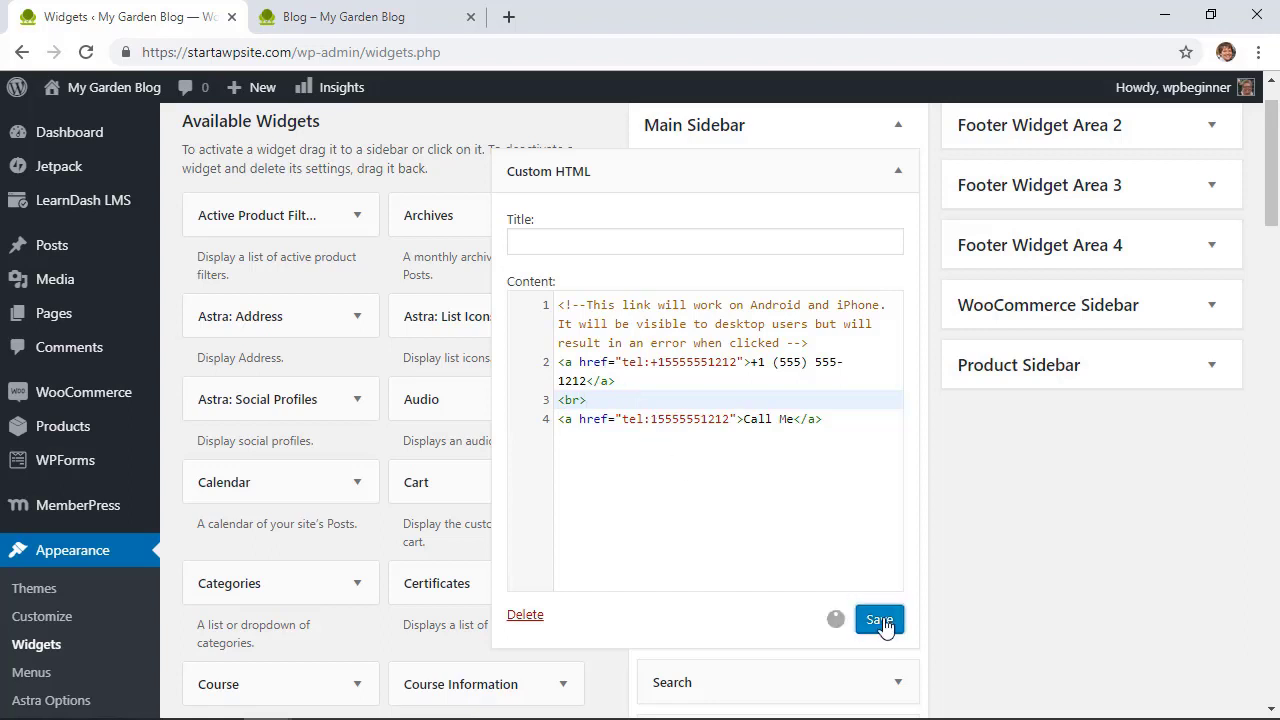
Reload the blog page to check the line break between the sidebar links, and return to the widgets screen
click(352, 20)
click(87, 52)
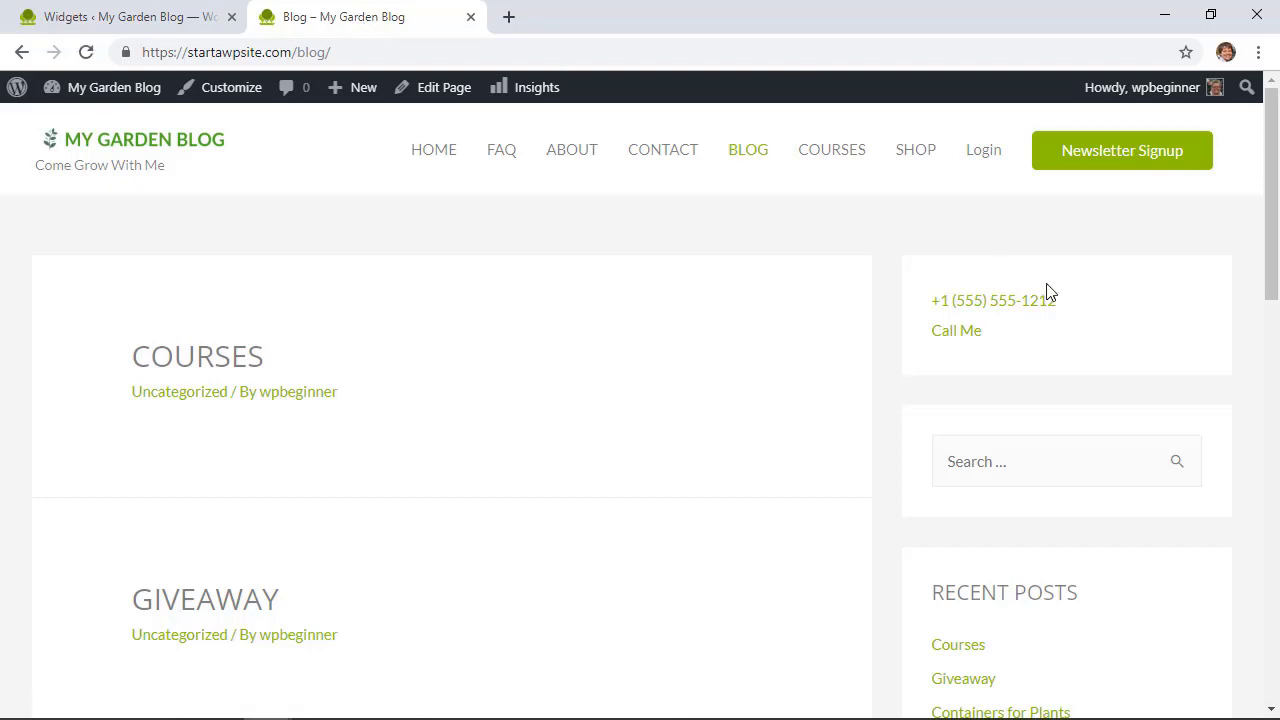
click(155, 24)
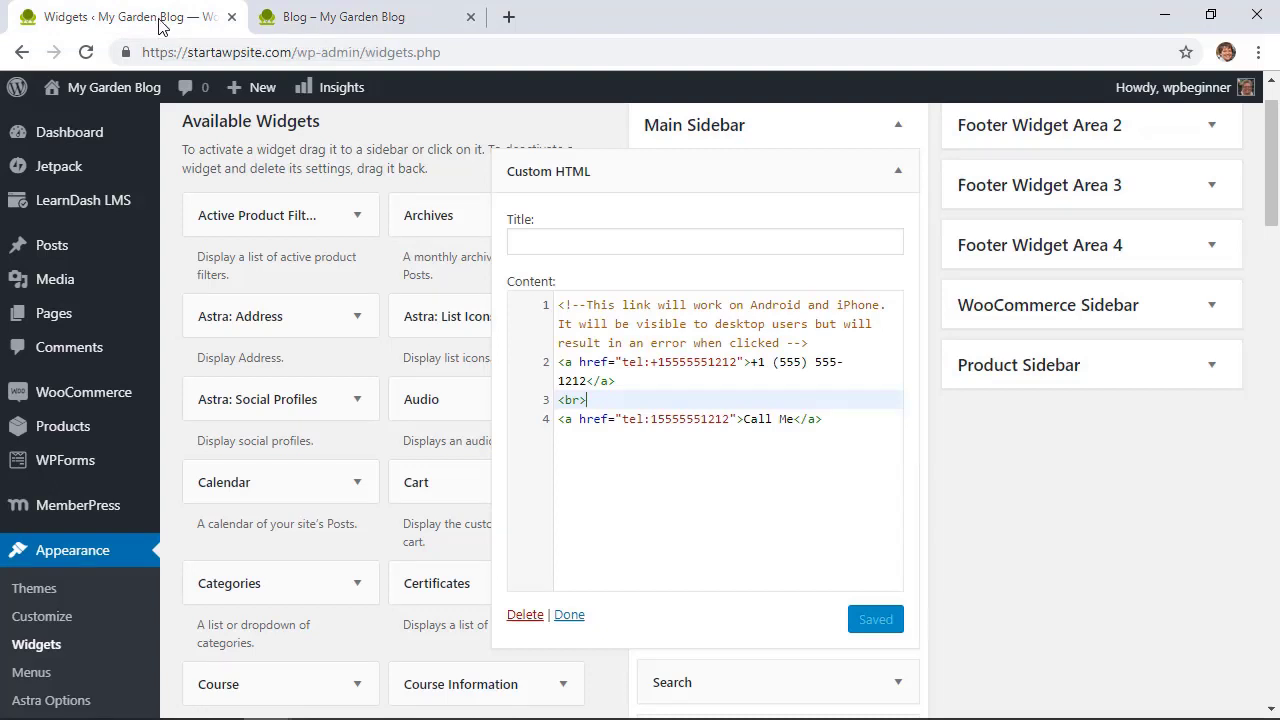
Upload the phone-call.png icon to the media library and open its edit page in a new tab
mouse_move(86, 277)
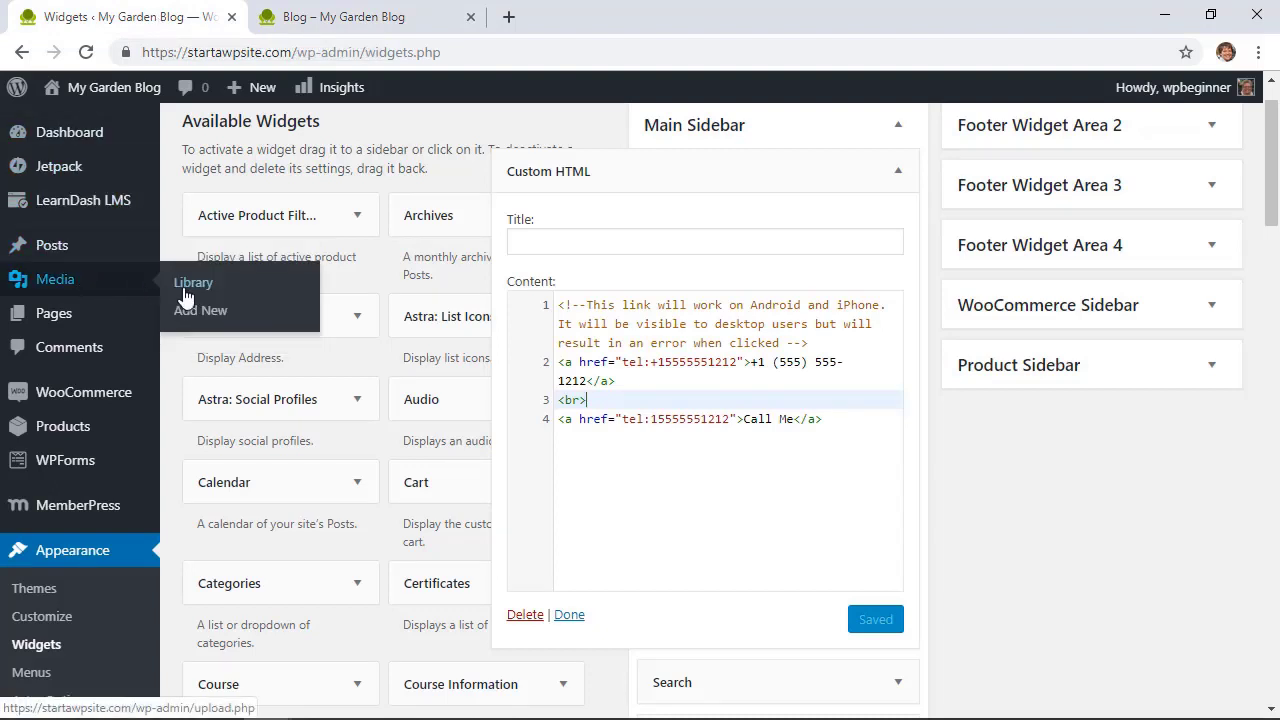
click(213, 314)
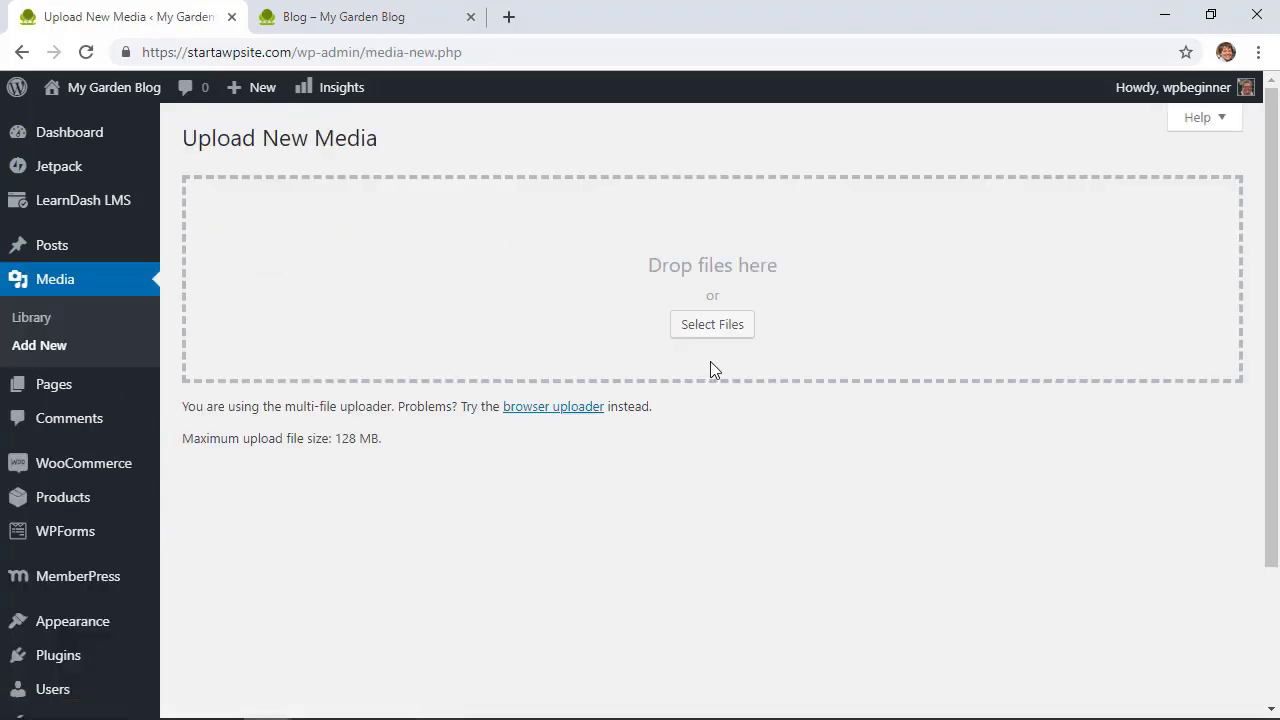
click(686, 328)
double_click(243, 134)
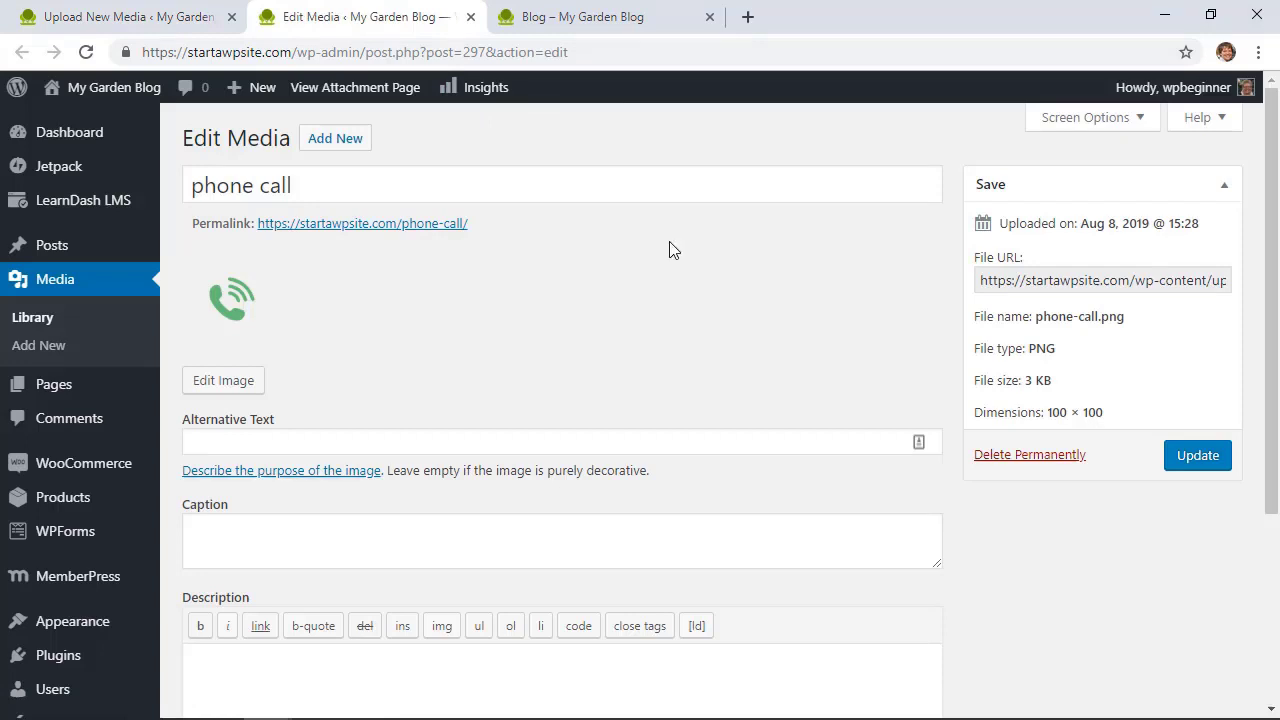
Copy the full file URL of the phone-call.png image
click(1009, 280)
right_click(1009, 280)
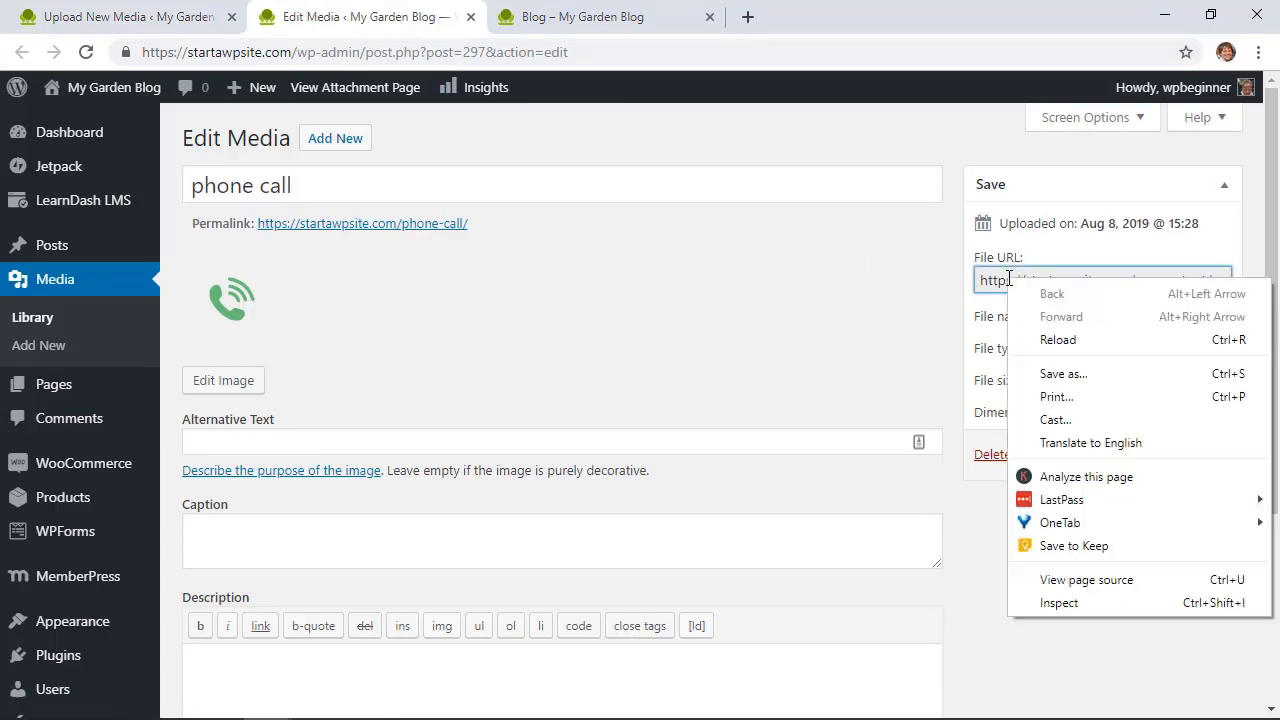
key(Escape)
triple_click(1009, 280)
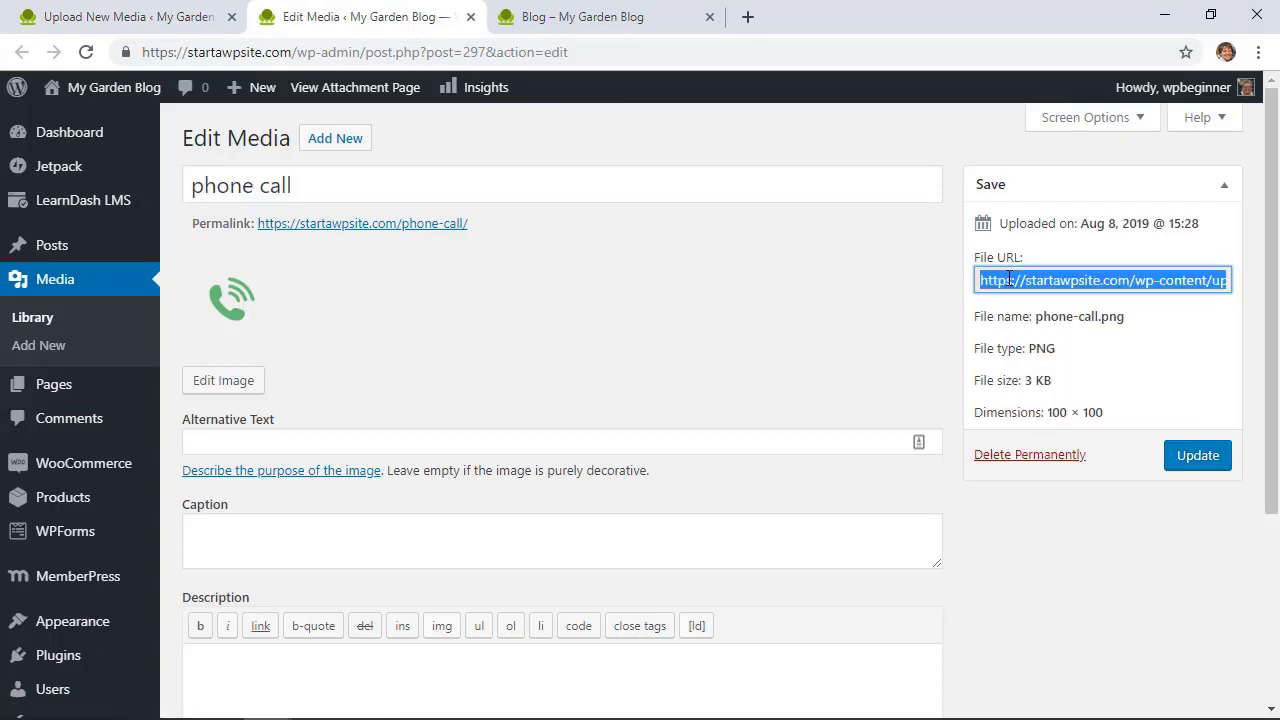
right_click(1009, 280)
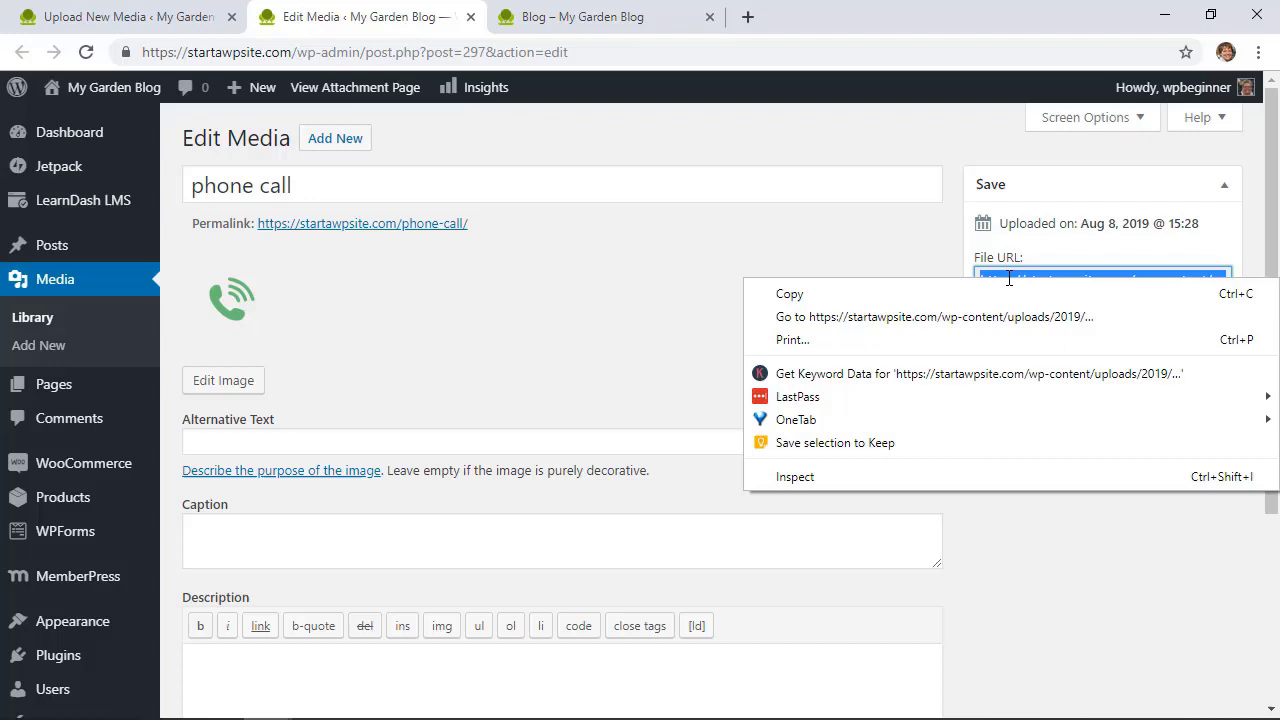
click(914, 296)
In the Main Sidebar's Custom HTML widget, replace the first link's phone number text with an img tag using the copied phone-call.png URL as src
mouse_move(126, 622)
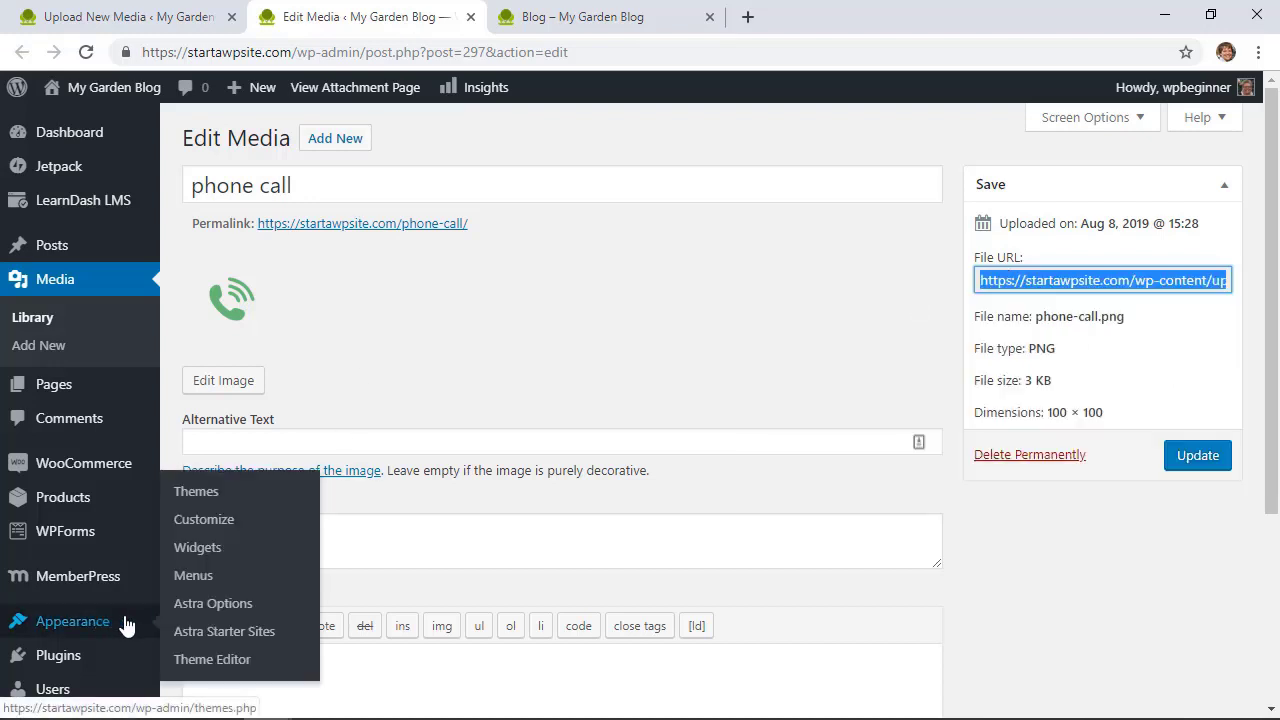
click(229, 548)
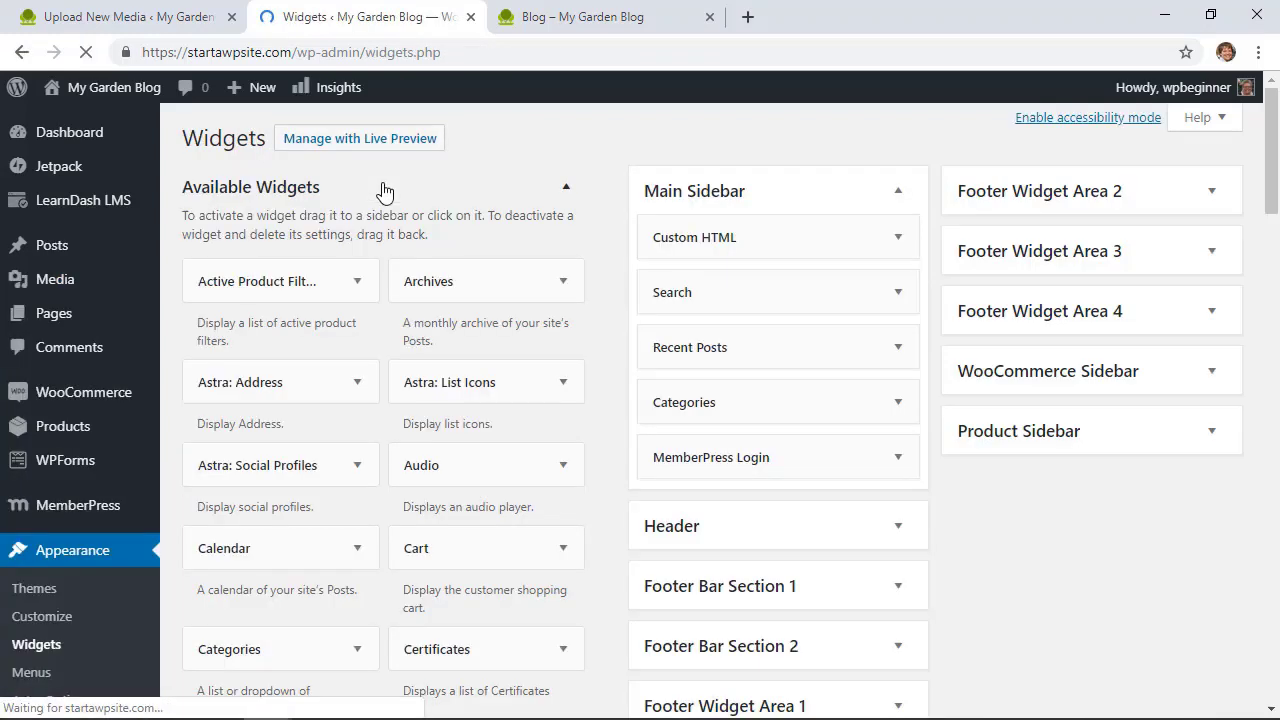
click(690, 241)
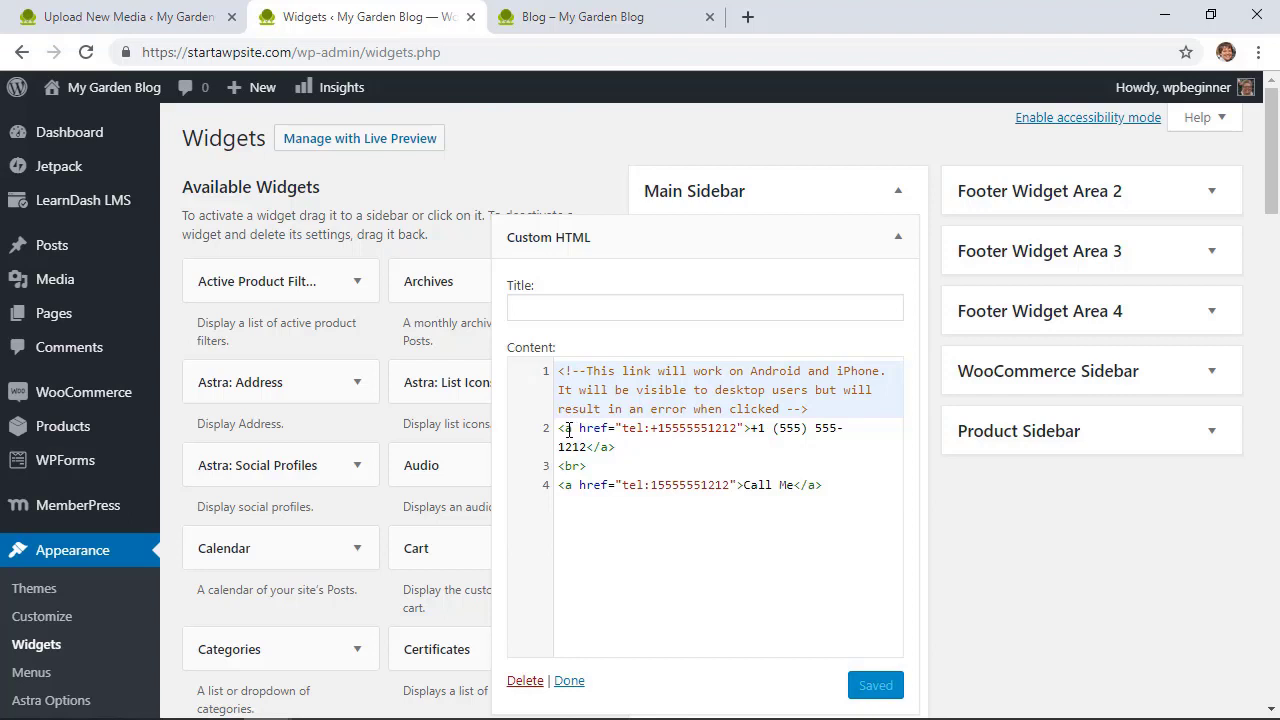
drag(752, 430, 587, 447)
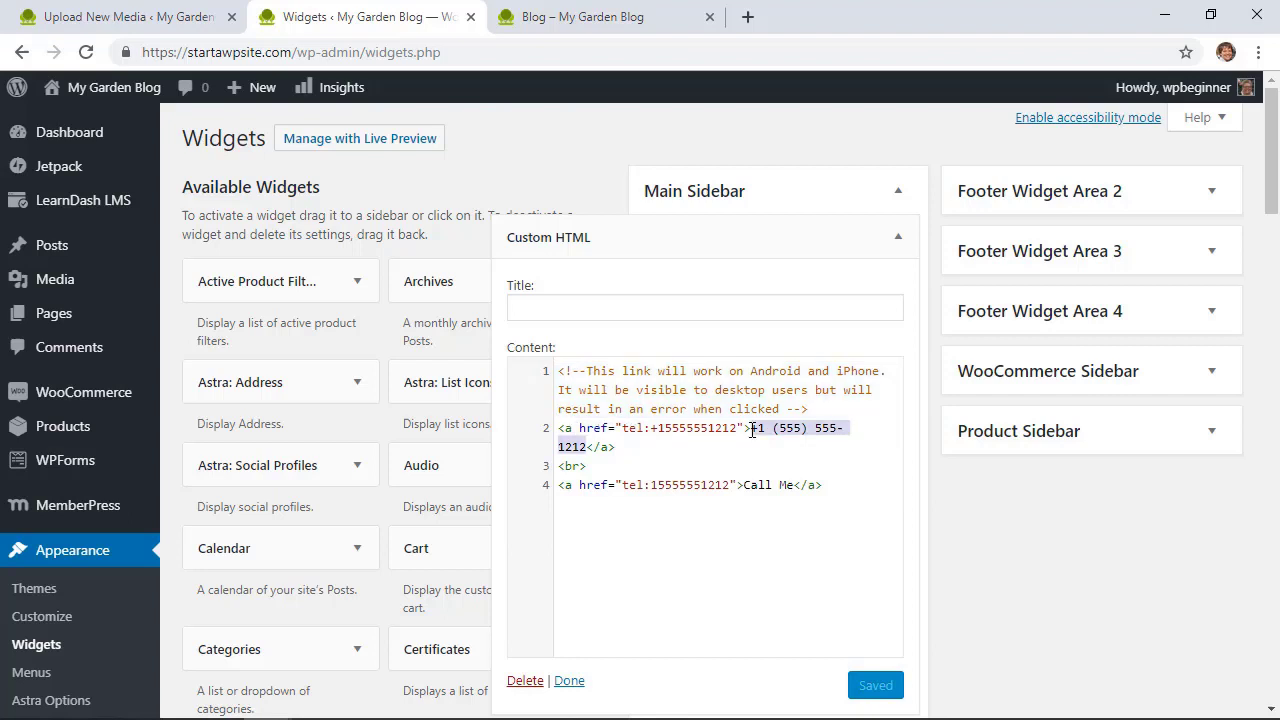
text(<img src="https://startawpsite.com/wp-content/uploads/2019/08/phone)
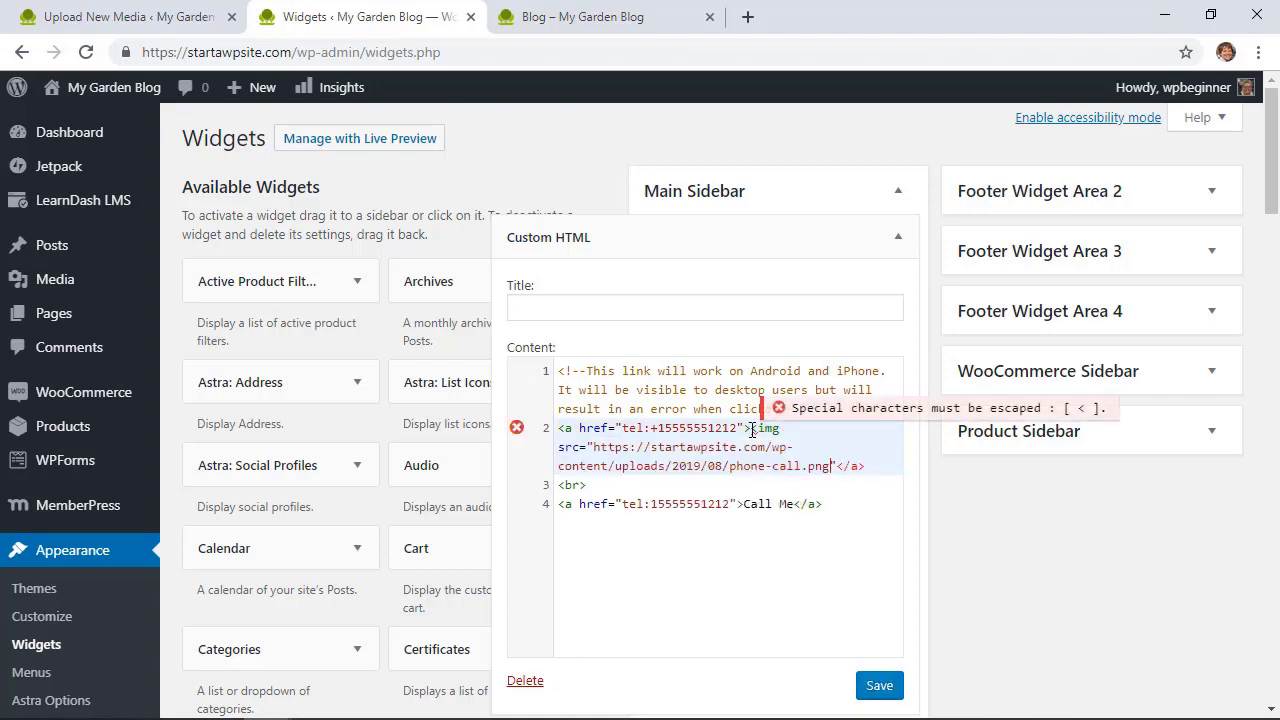
key(ctrl+v)
text(>)
Add alt="phone icon" to the img tag in the Custom HTML widget and save the widget
click(841, 465)
text(alt)
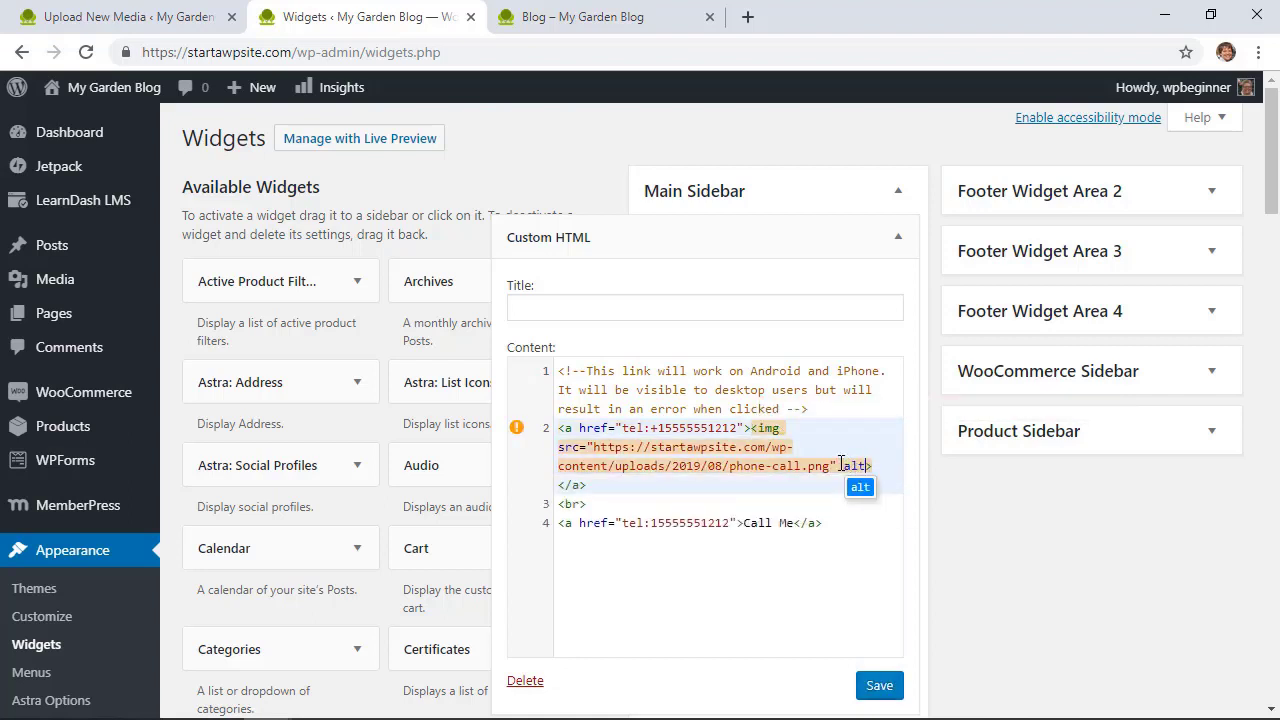
text(=)
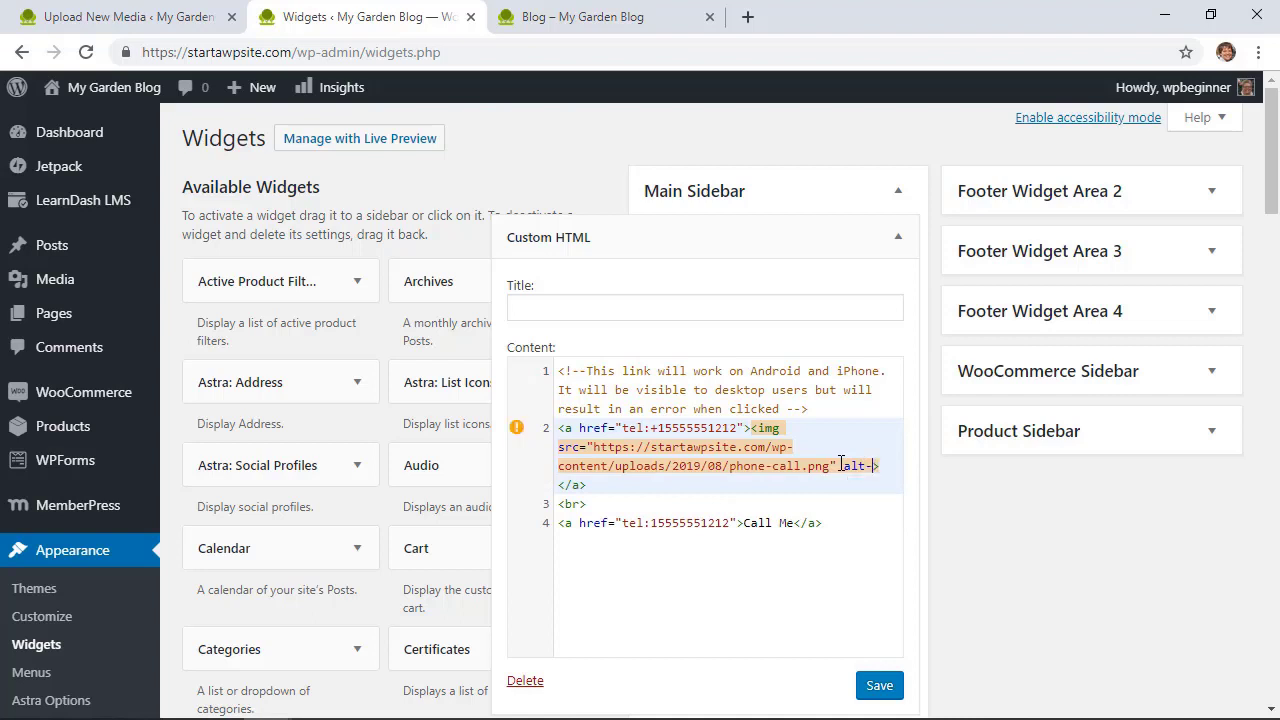
key(BackSpace)
text(=""phone icon)
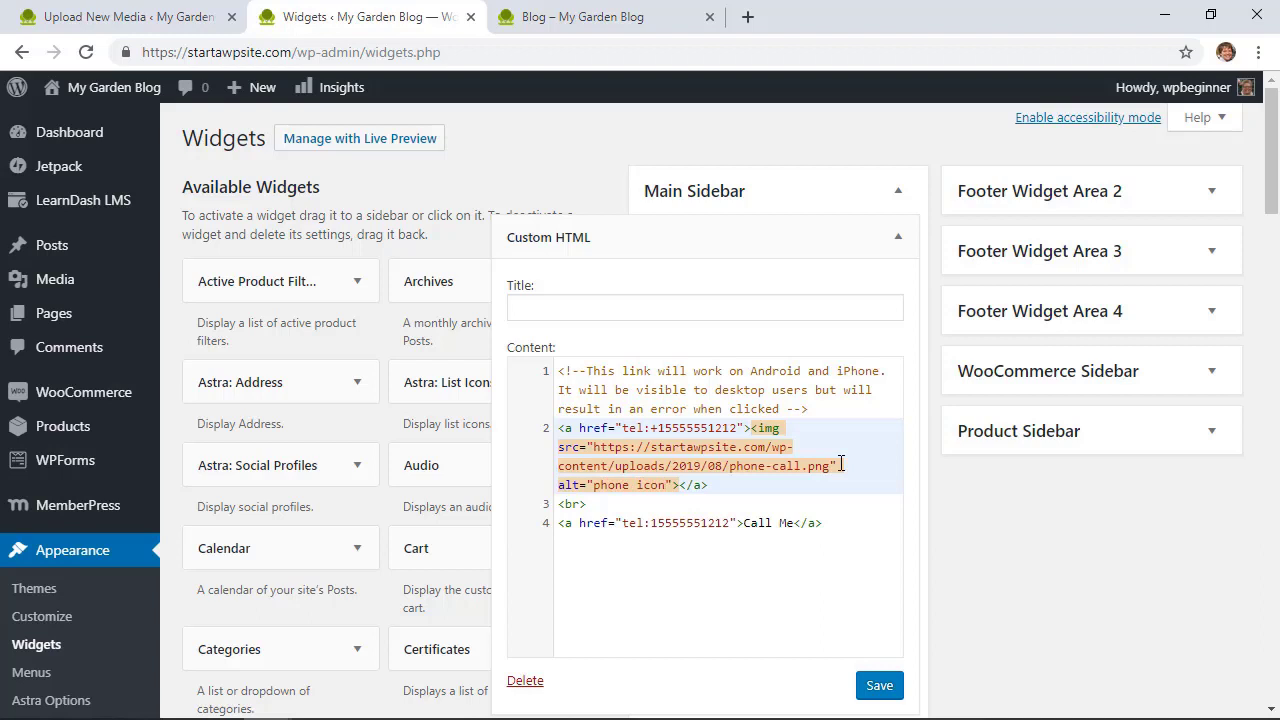
click(848, 564)
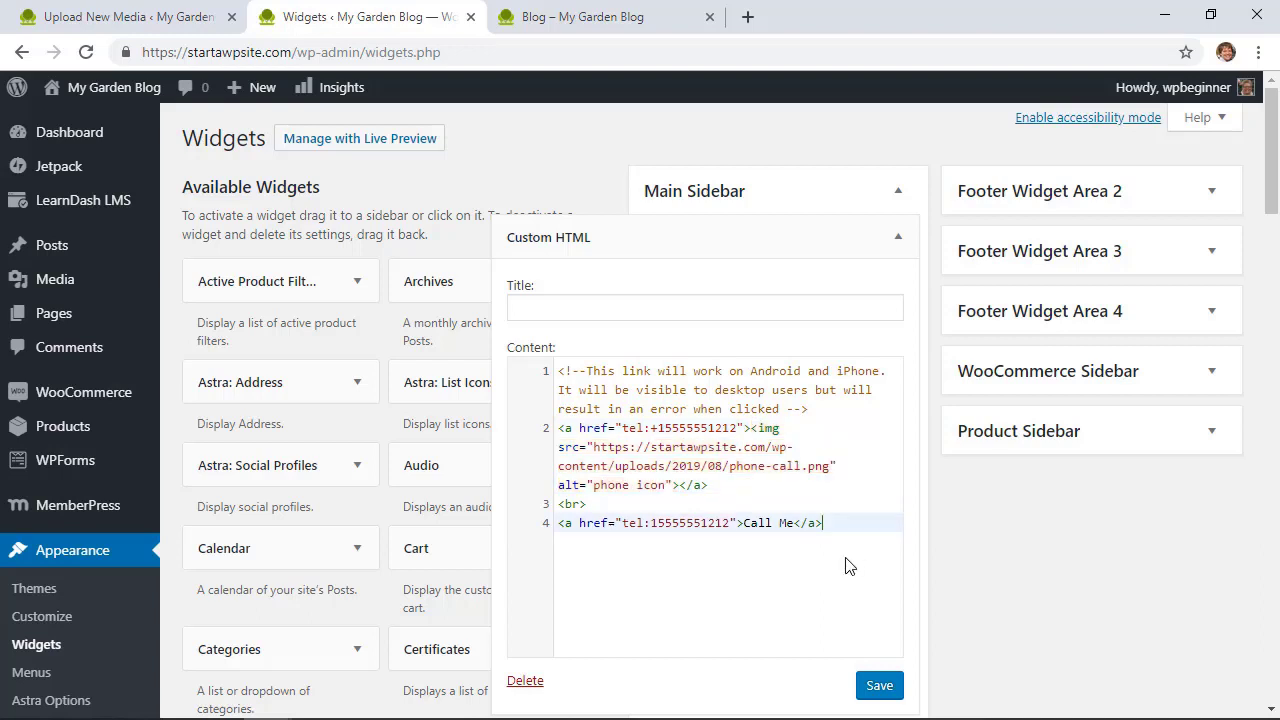
click(872, 686)
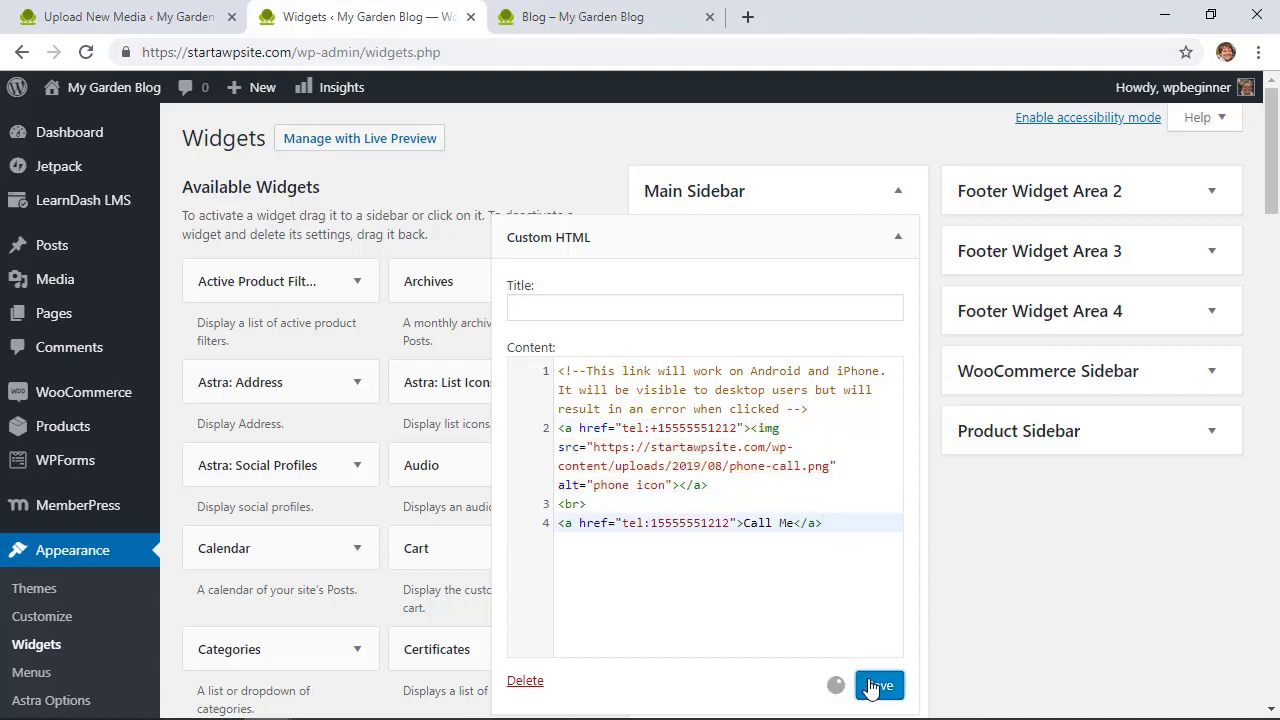
Reload the blog page to check the phone icon link in the sidebar
click(548, 27)
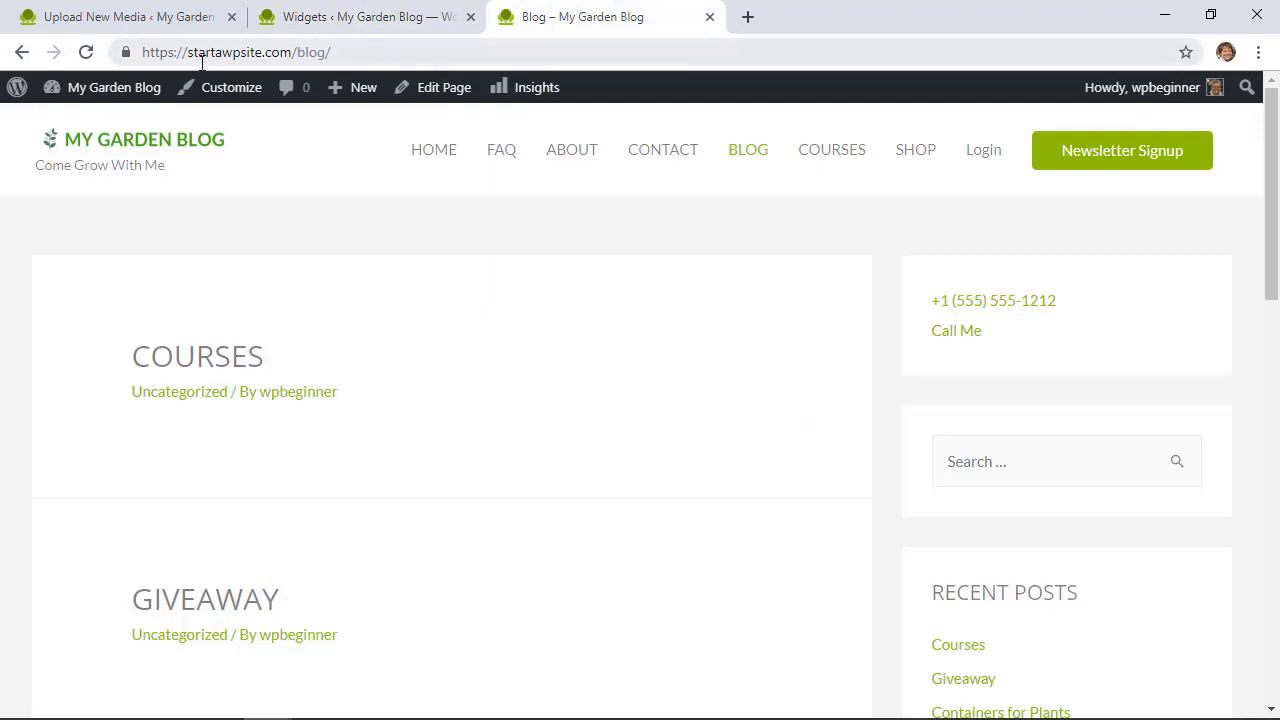
click(86, 52)
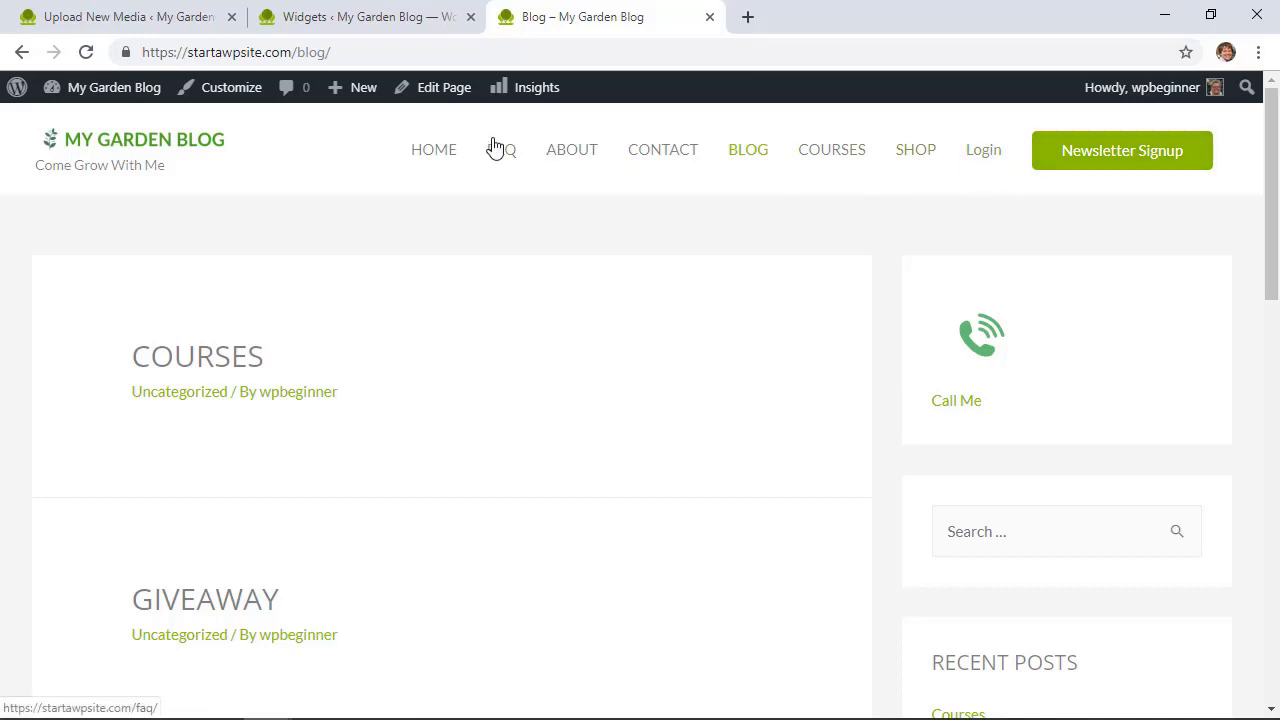
Return to the WordPress dashboard and open the Menus screen for the site's navigation
click(140, 17)
click(83, 137)
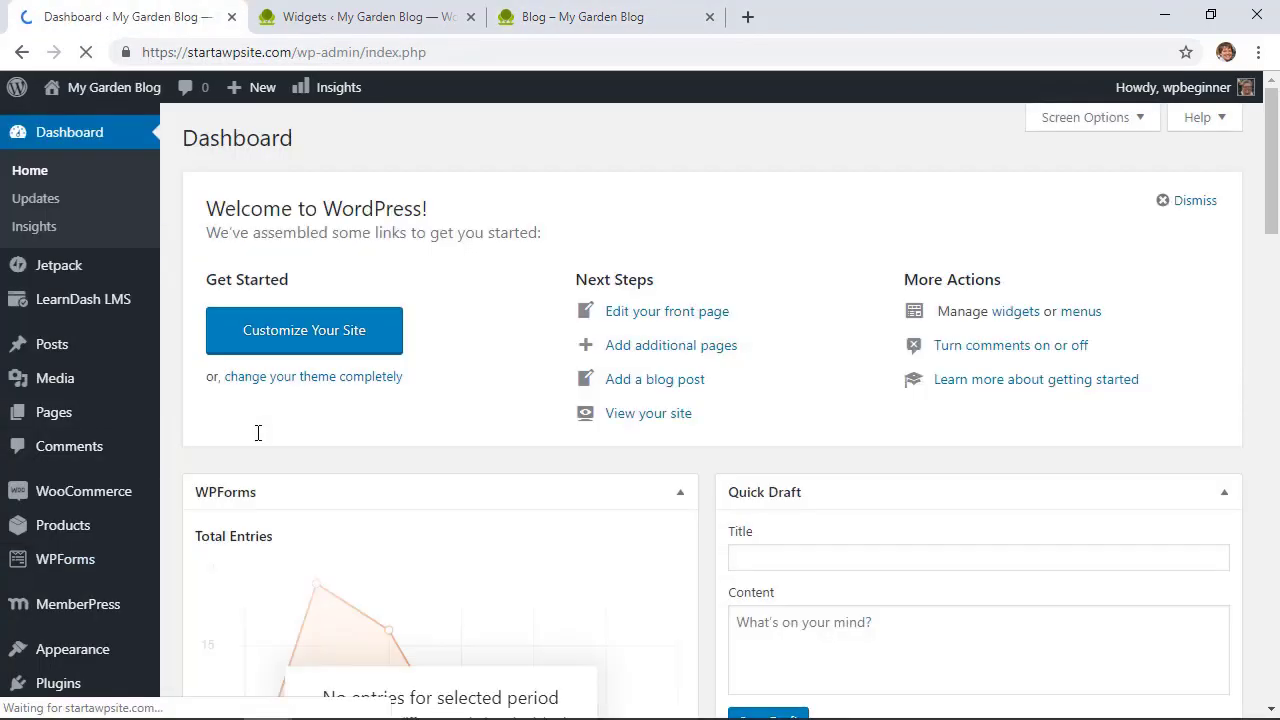
scroll(189, 594, down, 1)
mouse_move(95, 525)
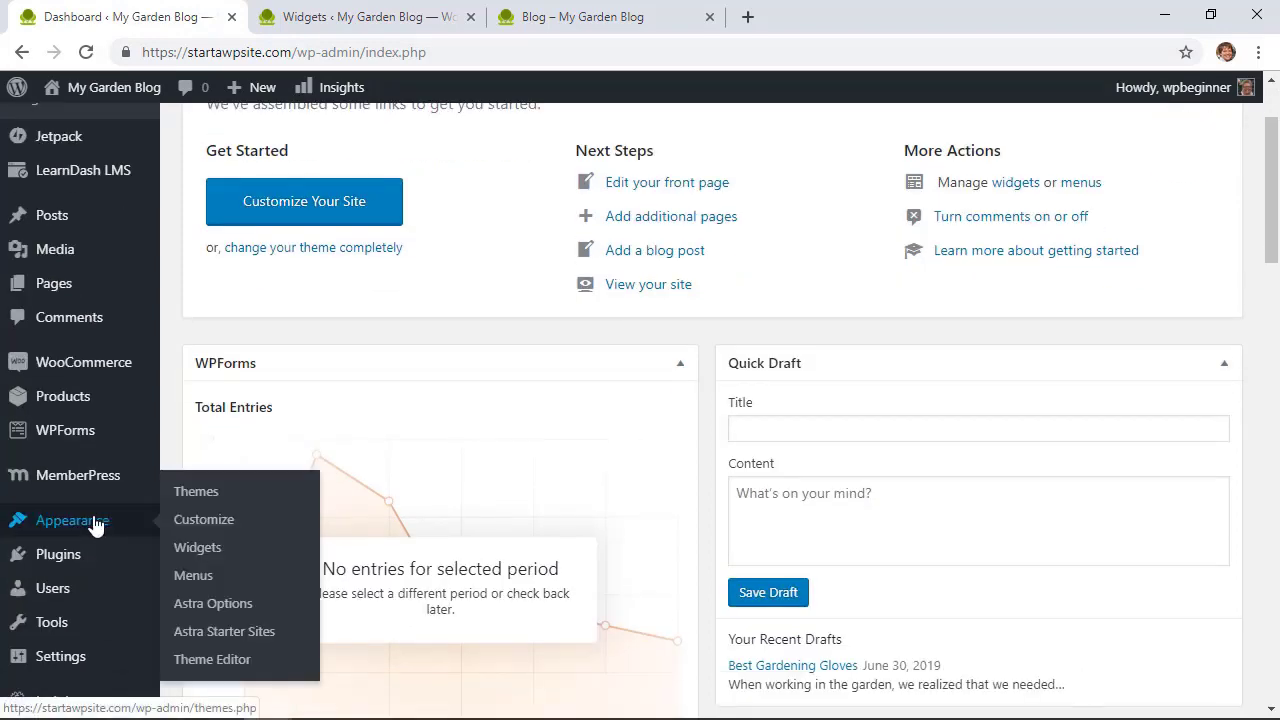
click(203, 579)
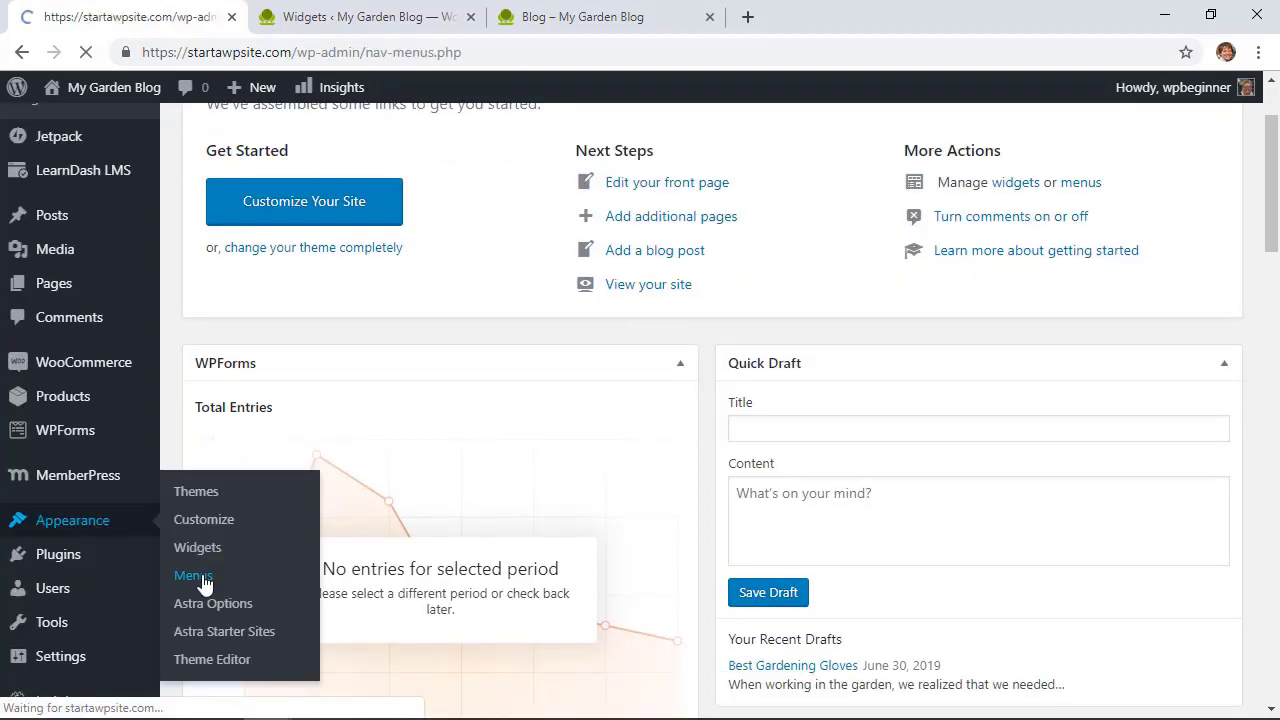
Find the Custom Links section among the addable menu items and expand it
scroll(289, 557, down, 2)
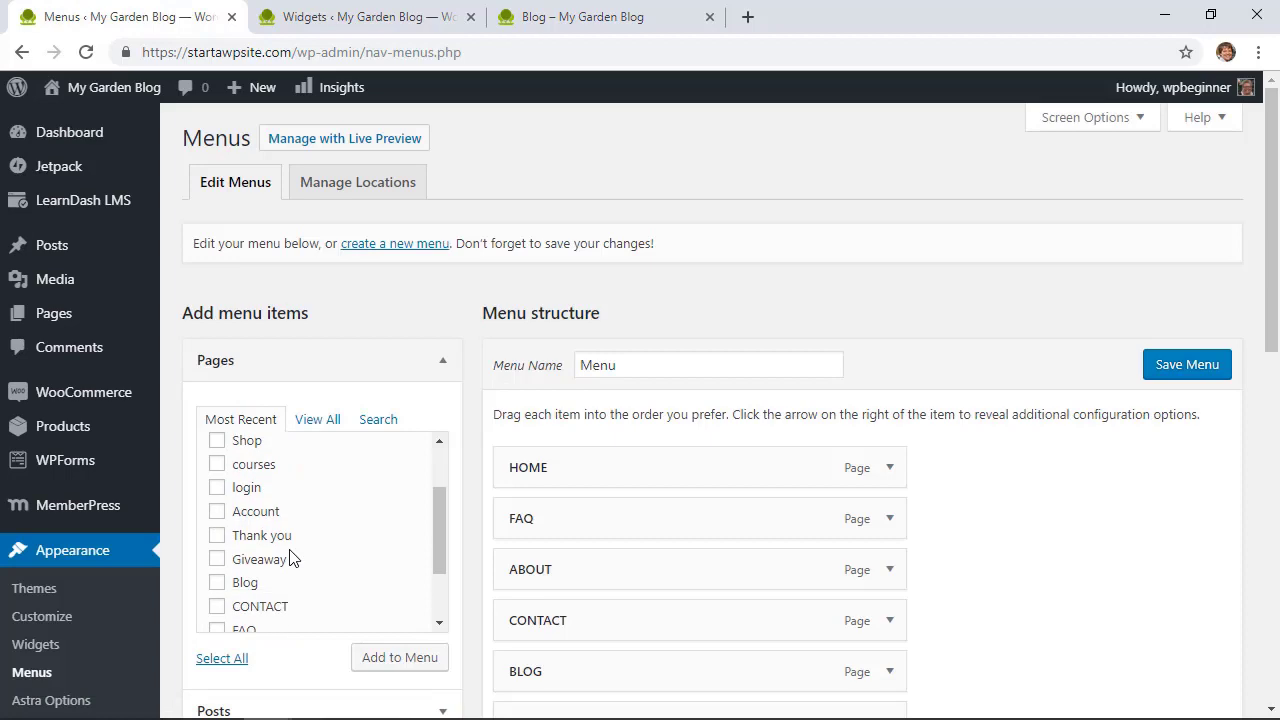
scroll(309, 651, down, 3)
scroll(309, 651, down, 1)
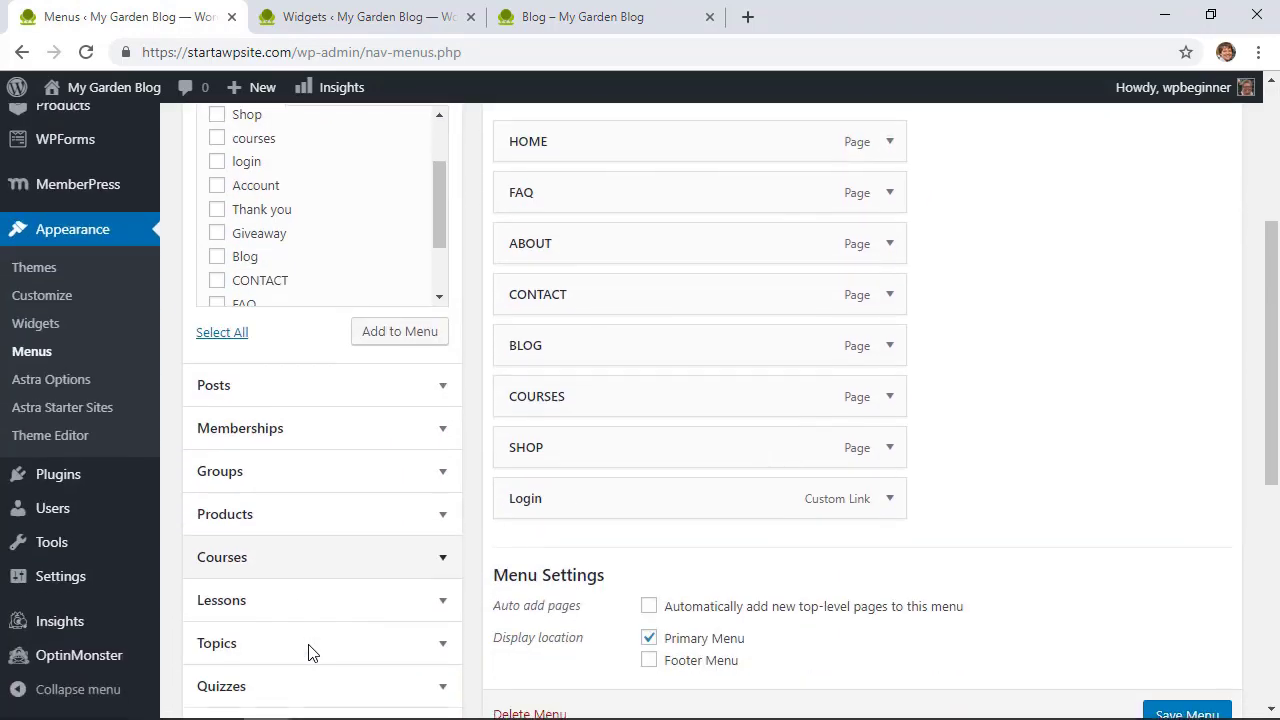
scroll(309, 651, down, 3)
scroll(309, 651, down, 3)
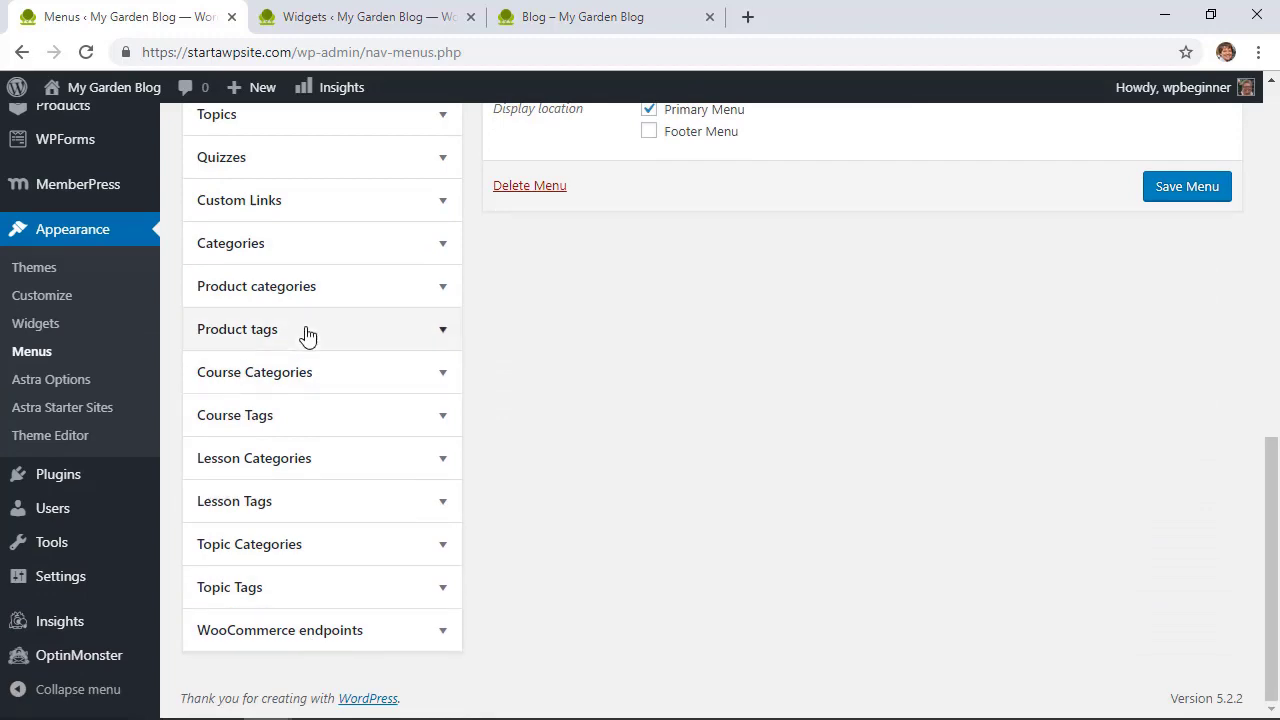
scroll(477, 572, up, 4)
scroll(477, 572, up, 3)
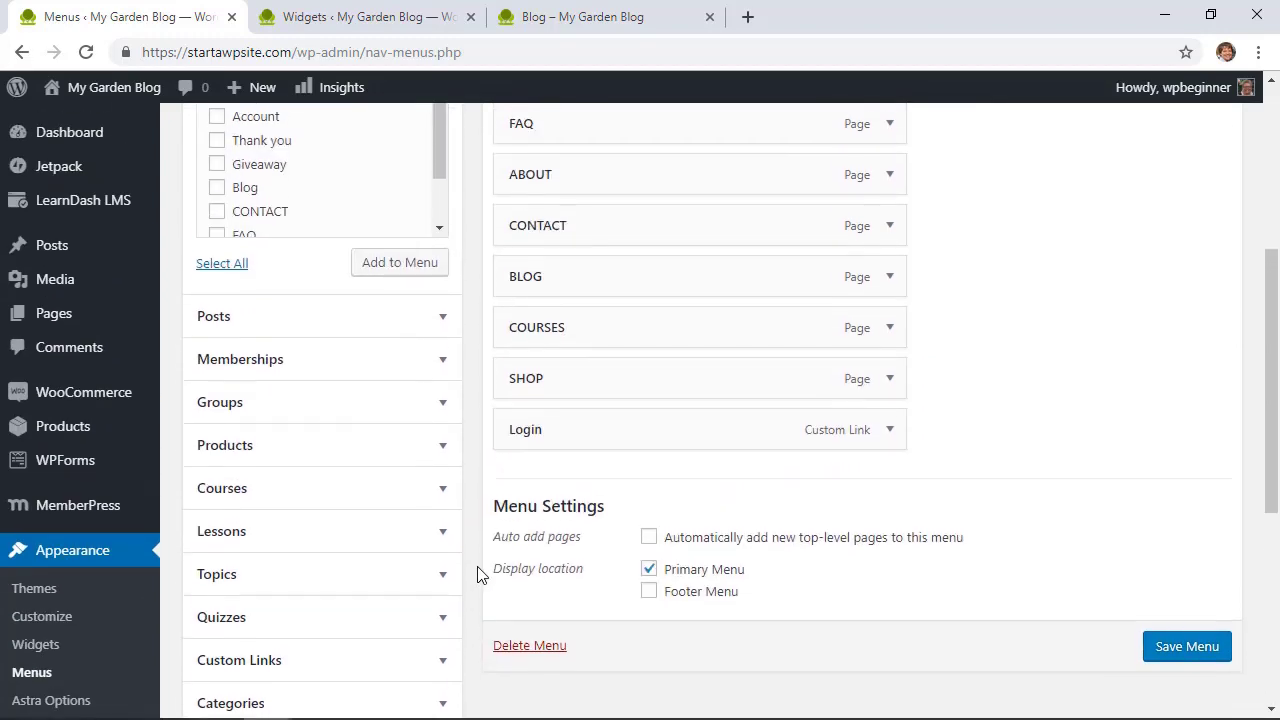
scroll(357, 443, down, 5)
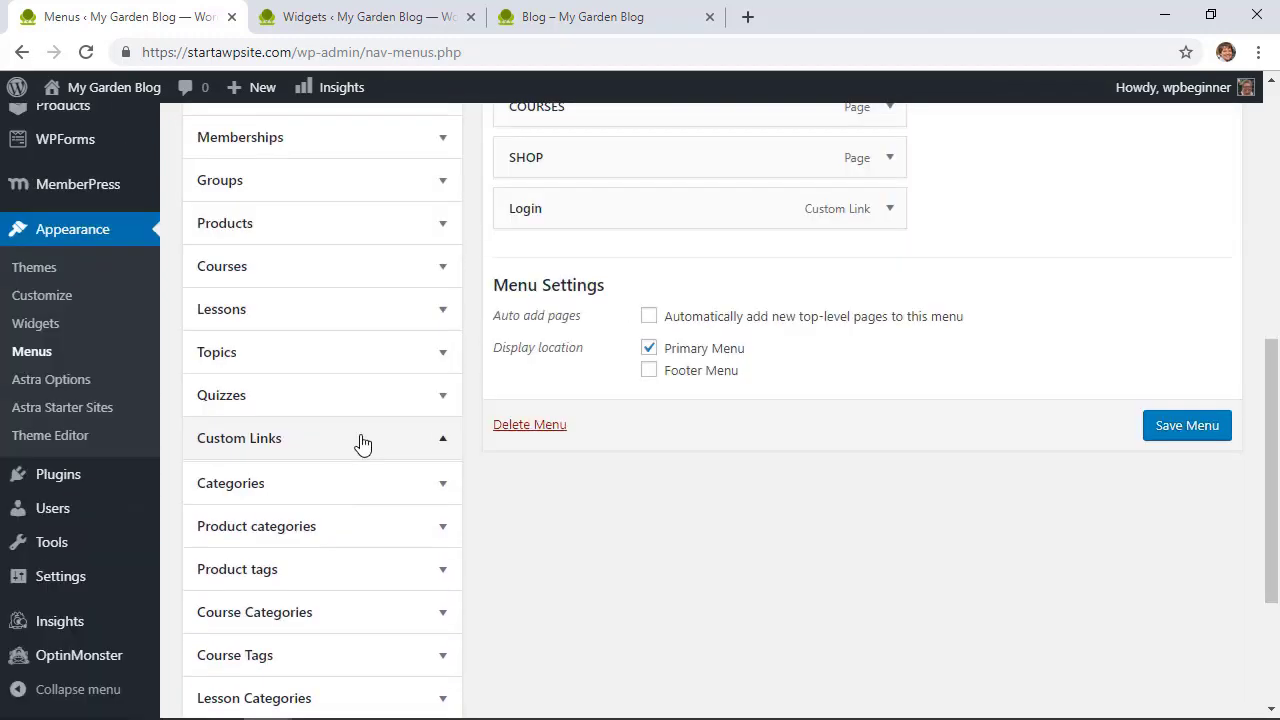
click(357, 437)
scroll(443, 390, up, 1)
scroll(443, 390, up, 1)
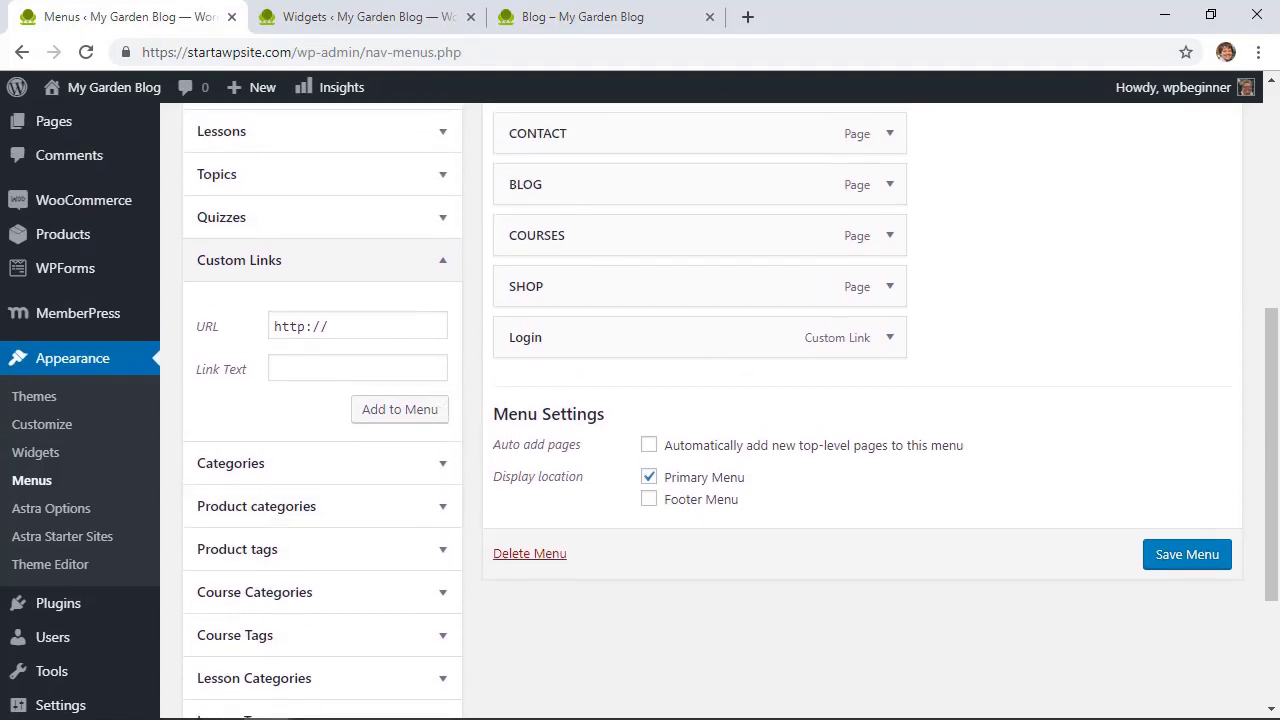
Add a custom link with a tel: URL containing the phone number and the text Call Us Today to the menu, and save the menu
drag(338, 325, 233, 324)
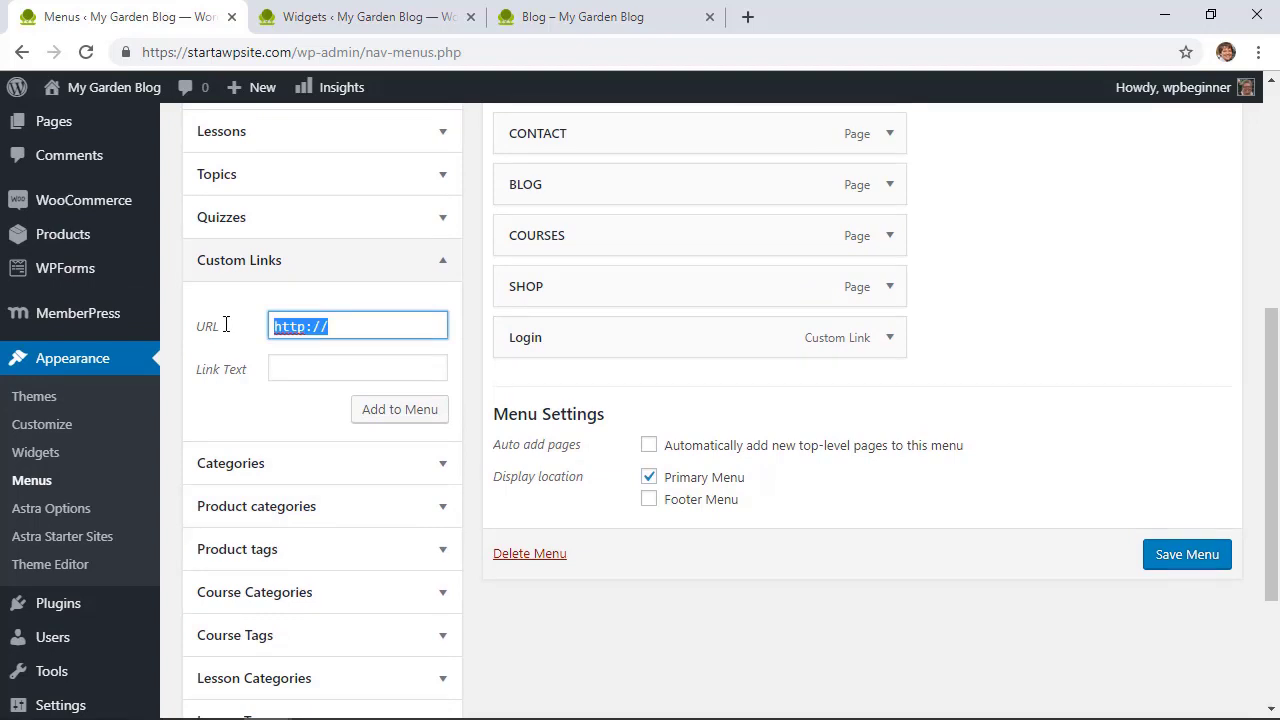
text(tel:+1)
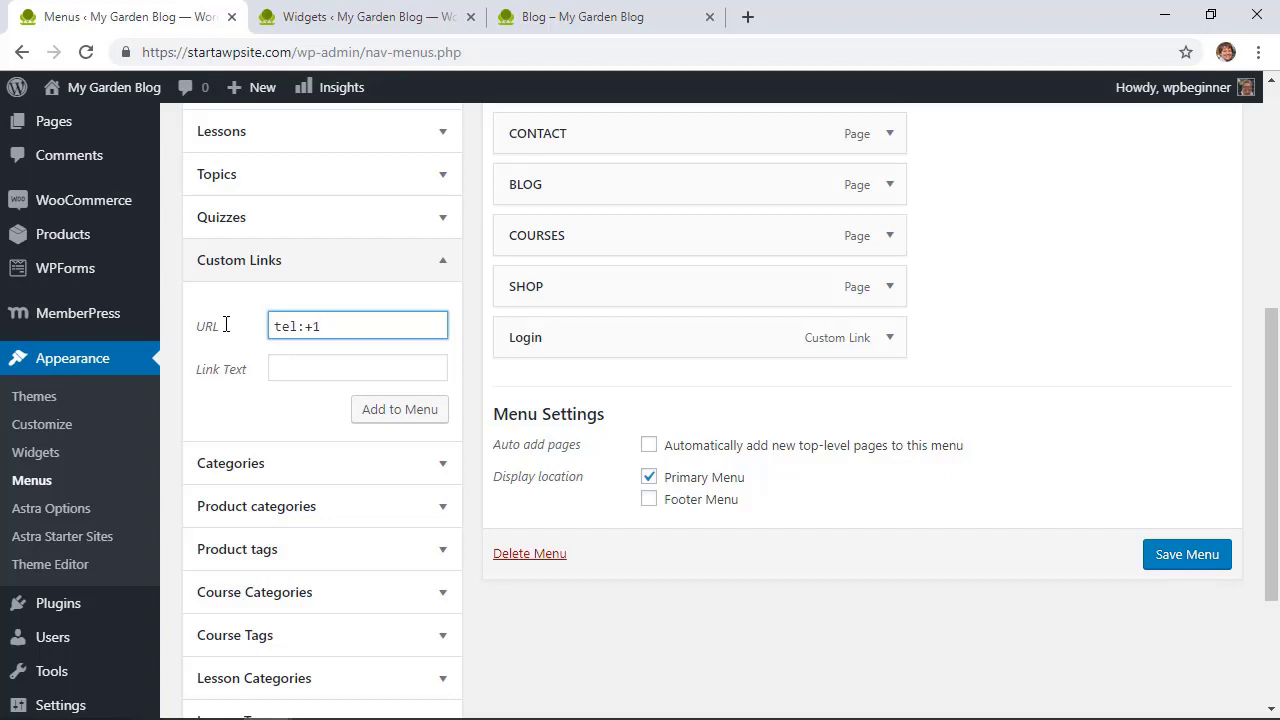
text(5555551212)
click(342, 370)
text(C)
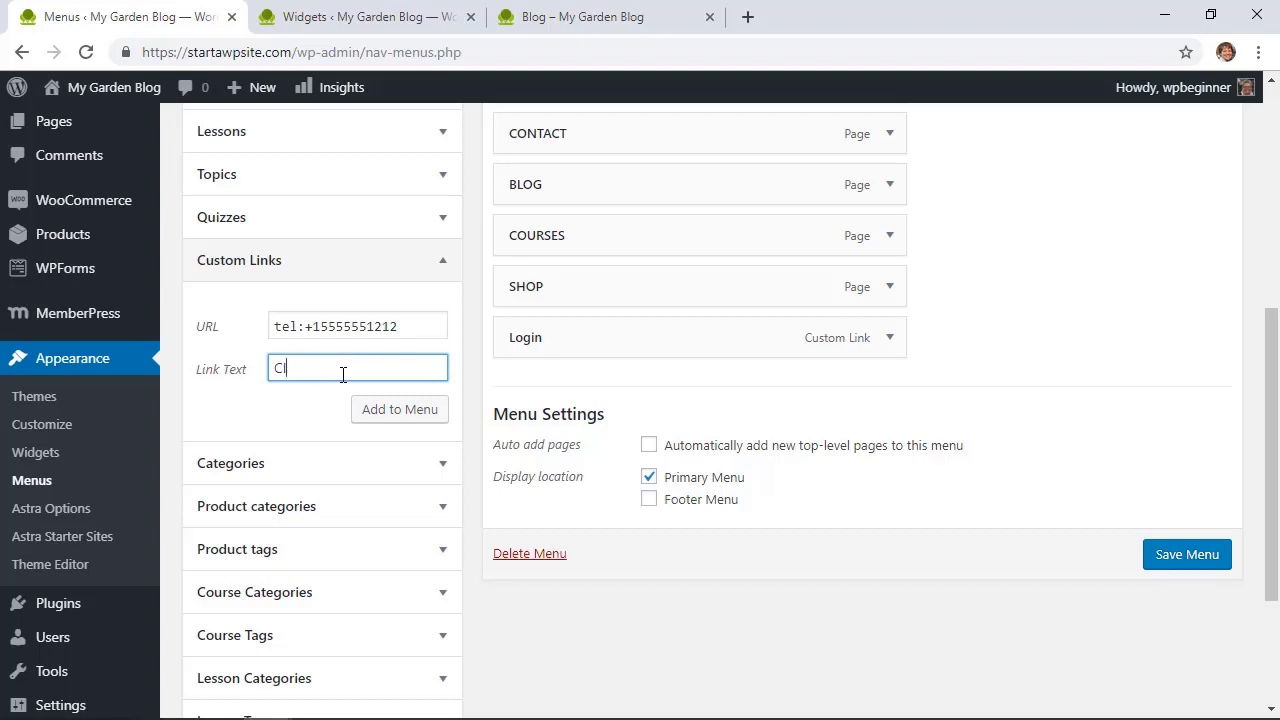
text(all Us Today)
click(374, 412)
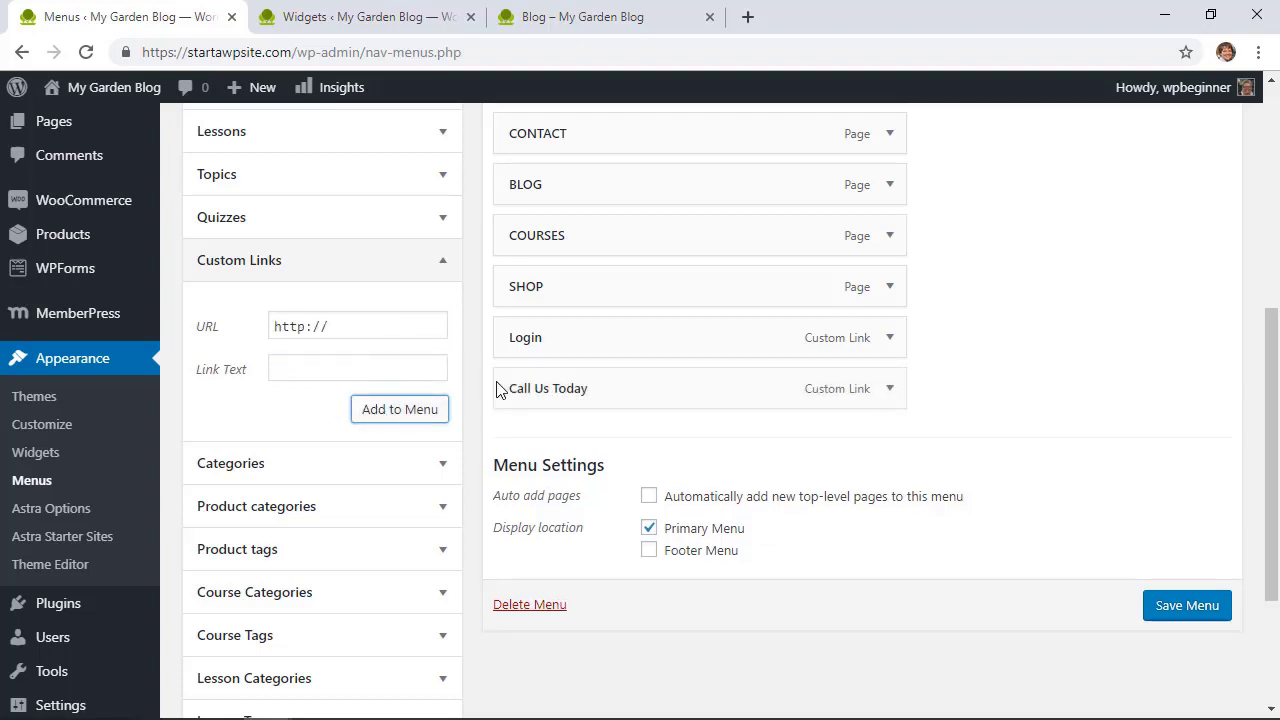
scroll(929, 430, up, 1)
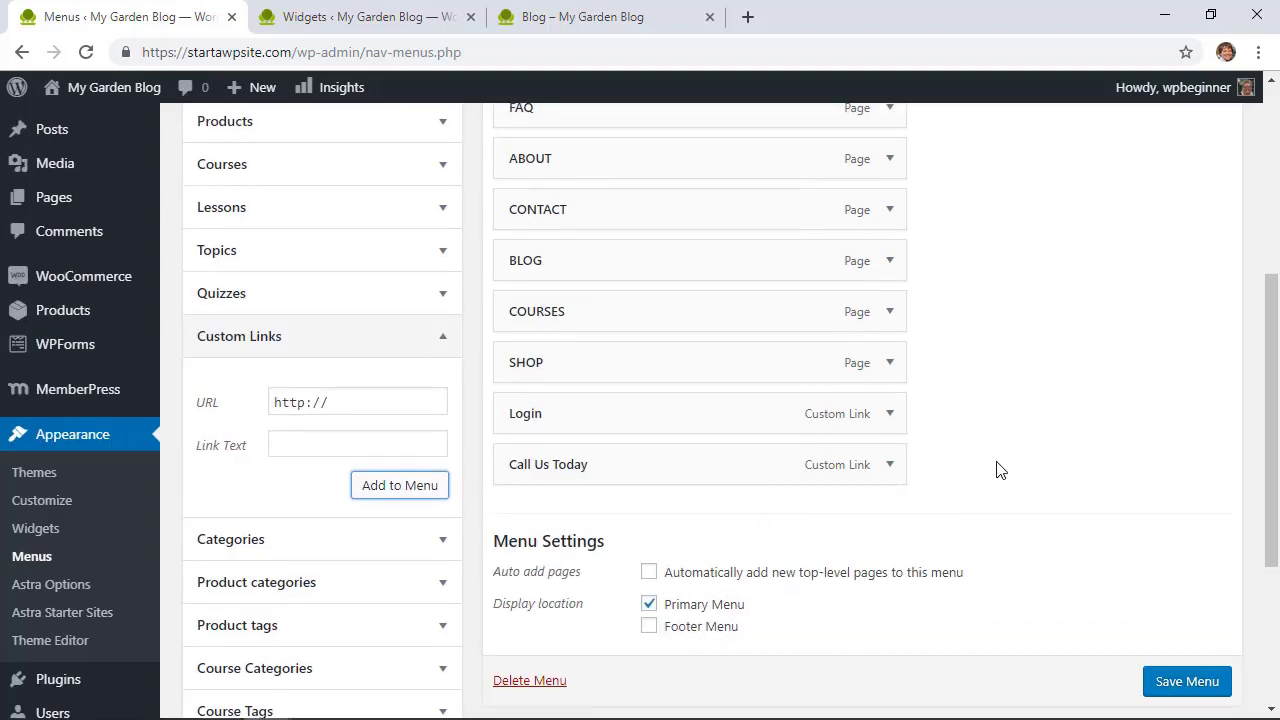
click(1187, 681)
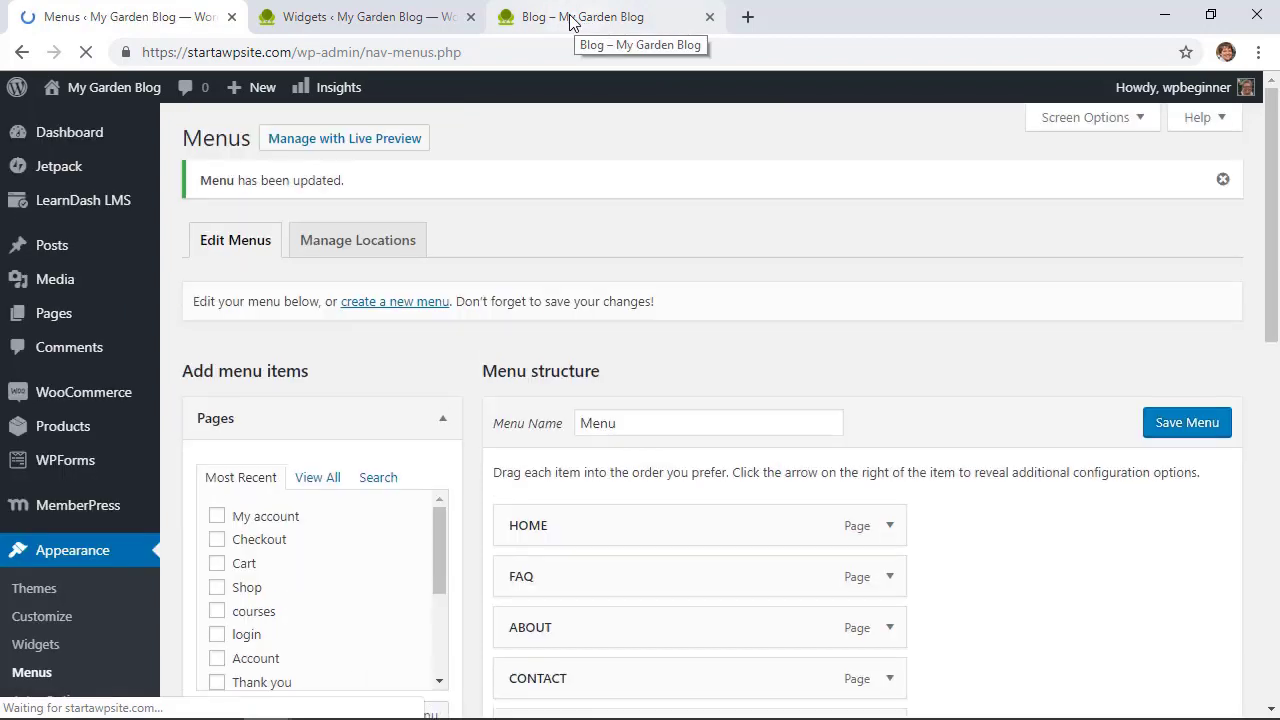
Reload the blog page and test the Call Us Today link in the navigation menu
click(572, 17)
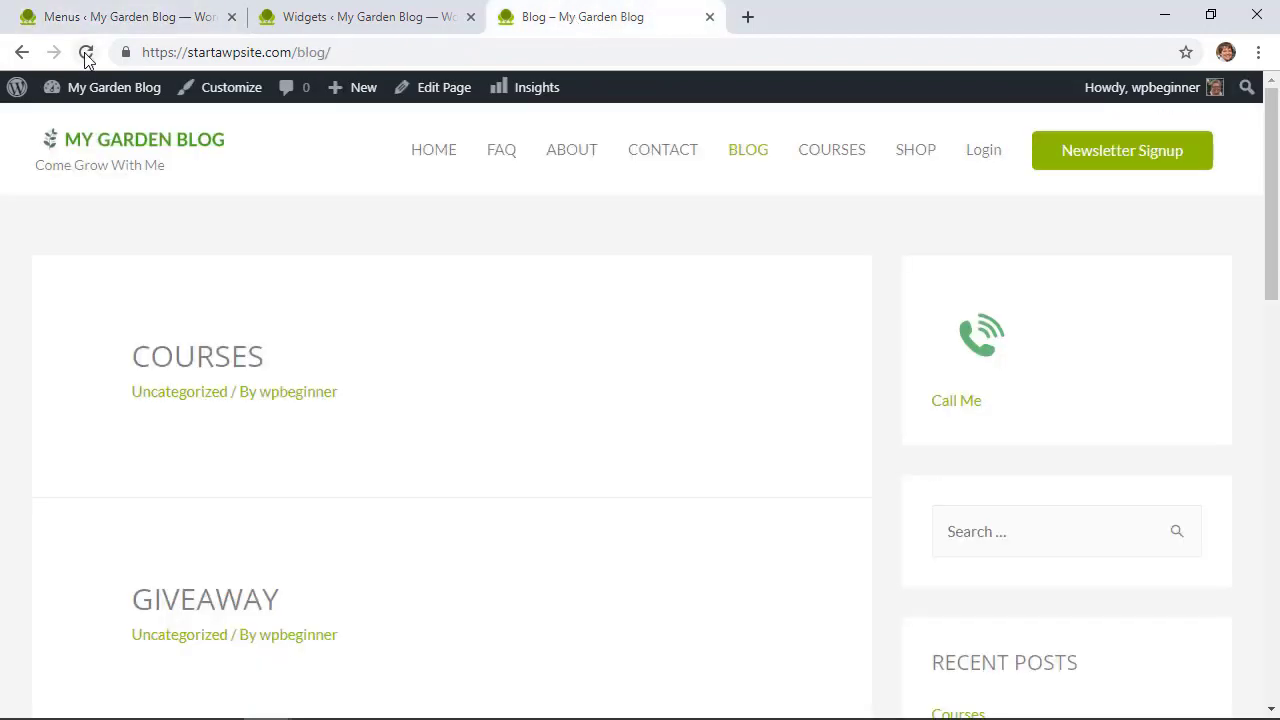
click(86, 54)
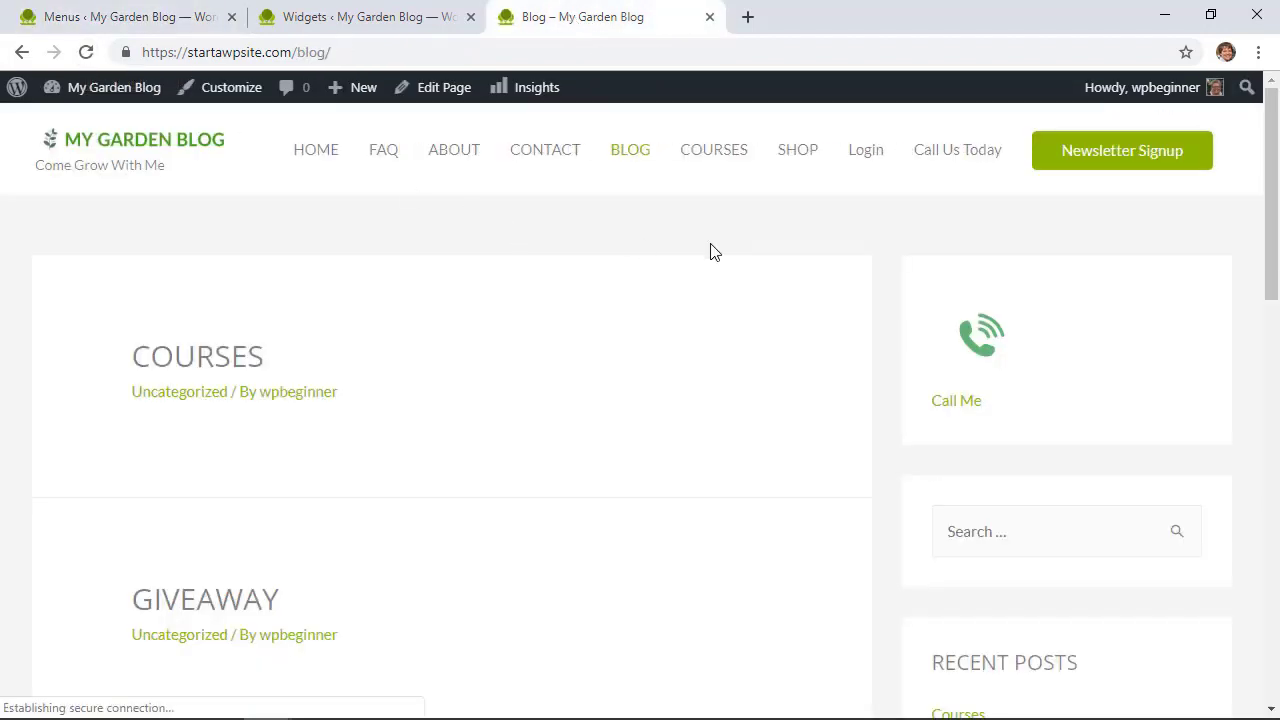
click(908, 178)
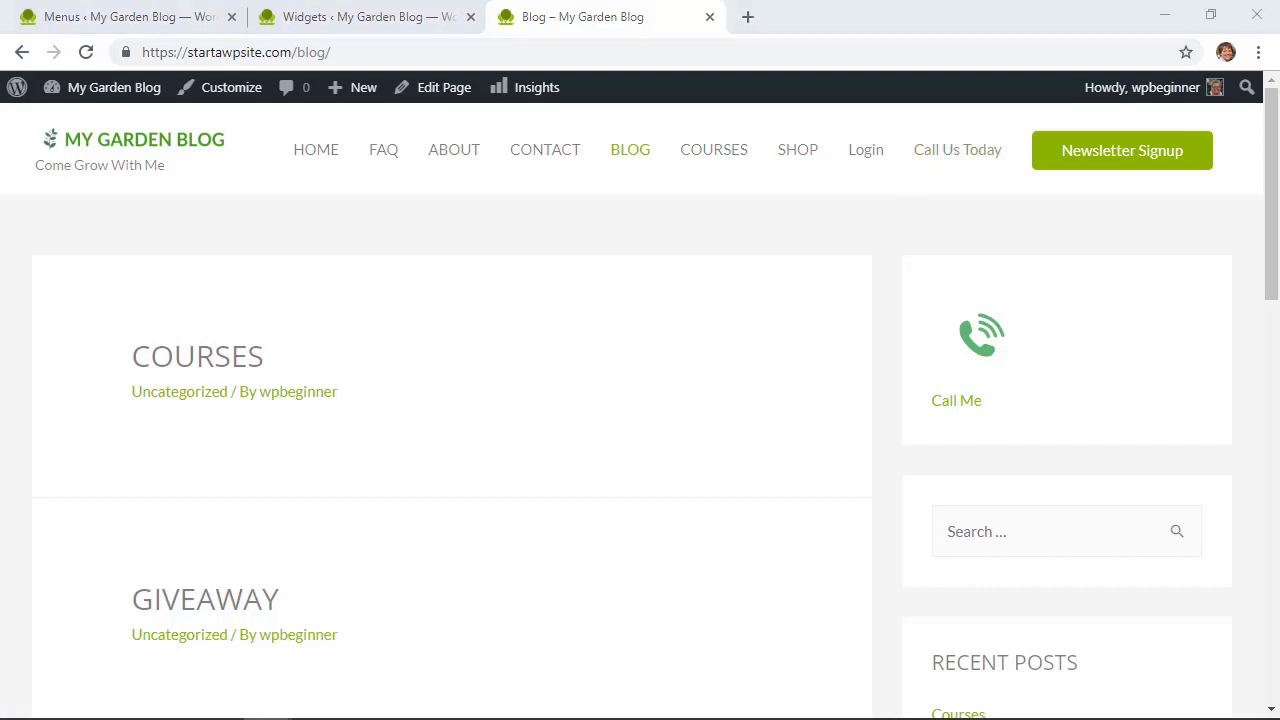